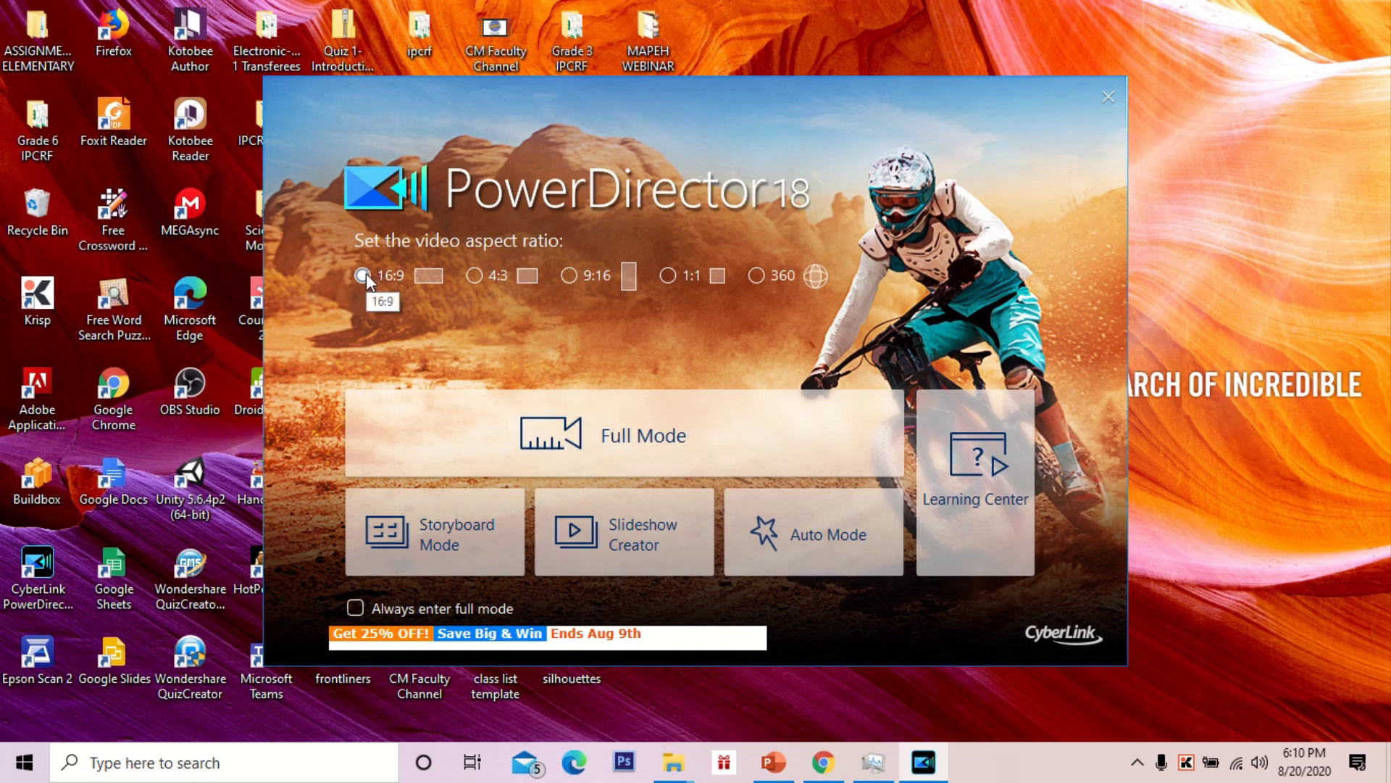
Start a 16:9 project in Full Mode and delete all the sample clips from the media library.
click(679, 446)
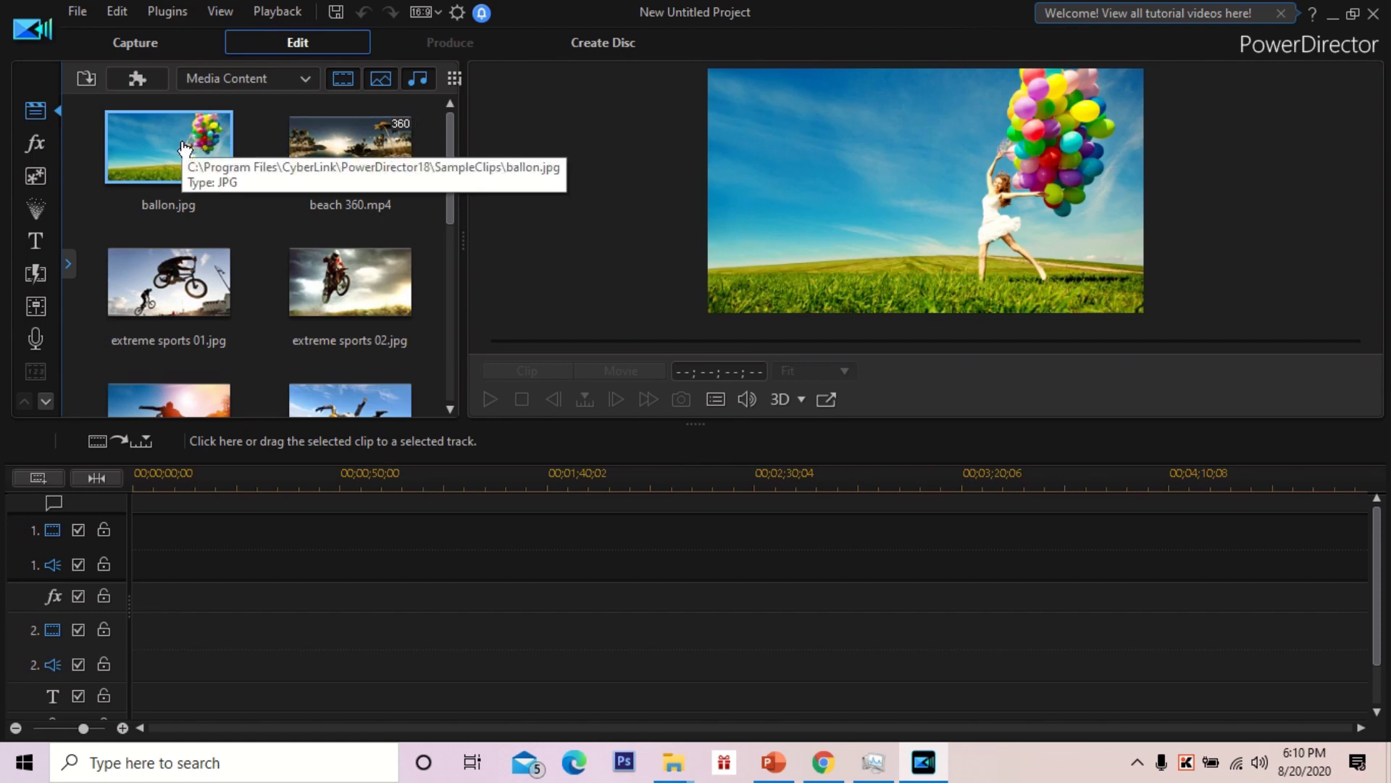
key(ctrl+a)
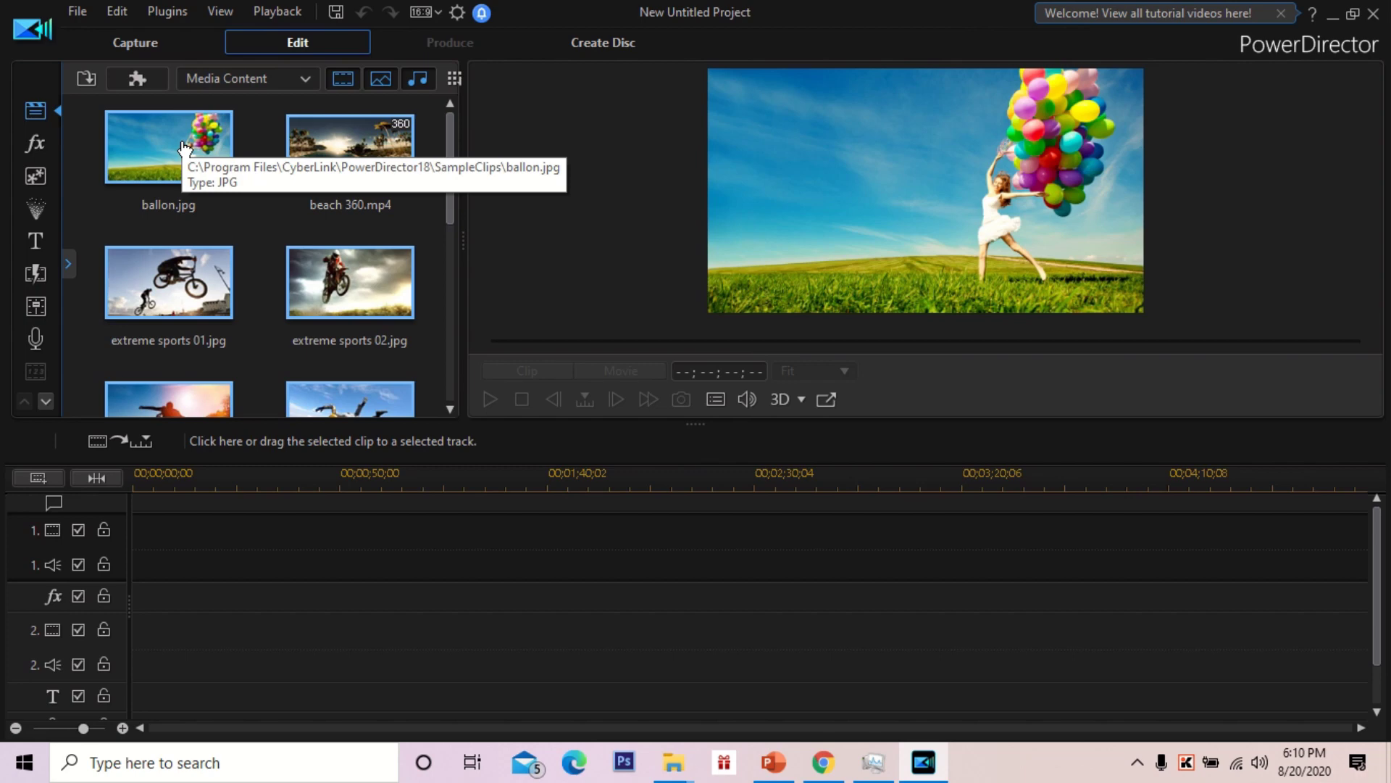
key(Delete)
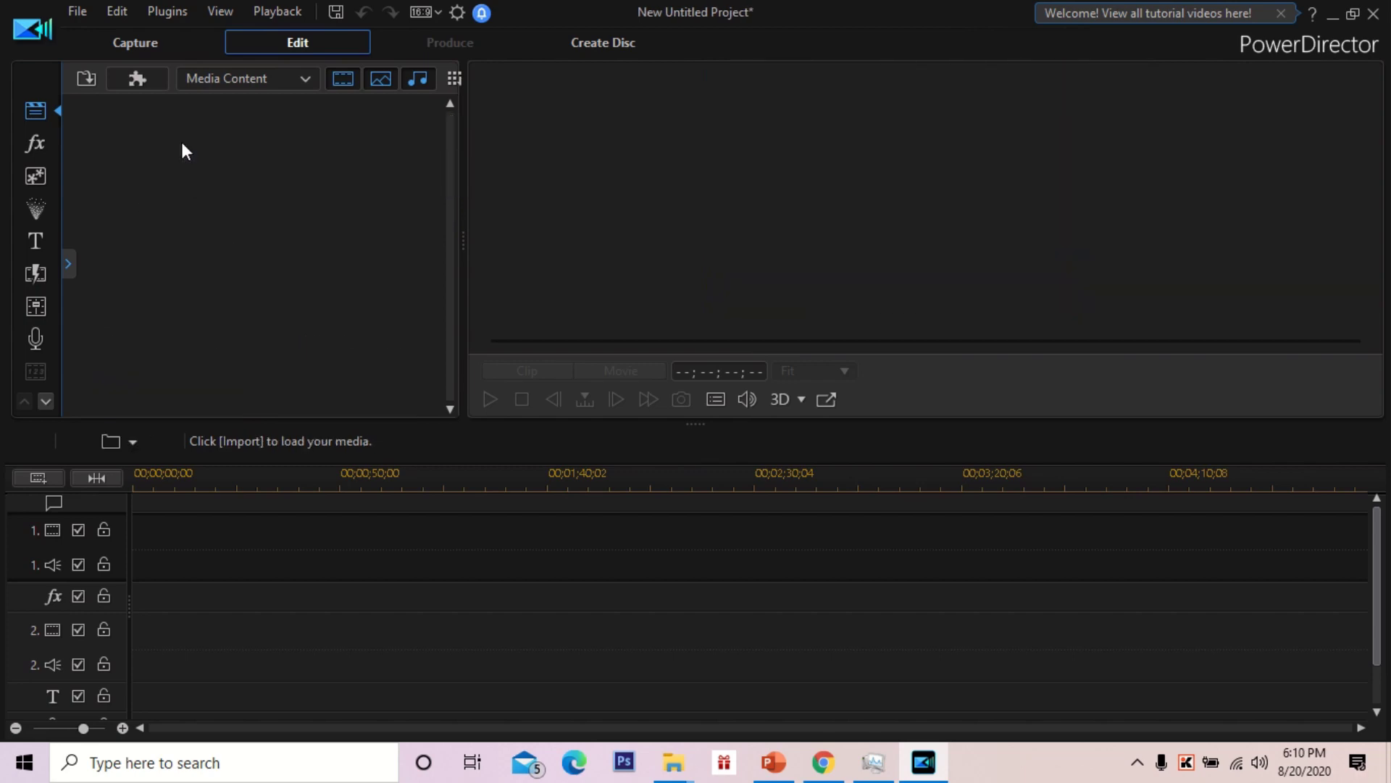
Import the gym background image 2776 from the HEALTH props folder on the Desktop into the media library.
click(86, 79)
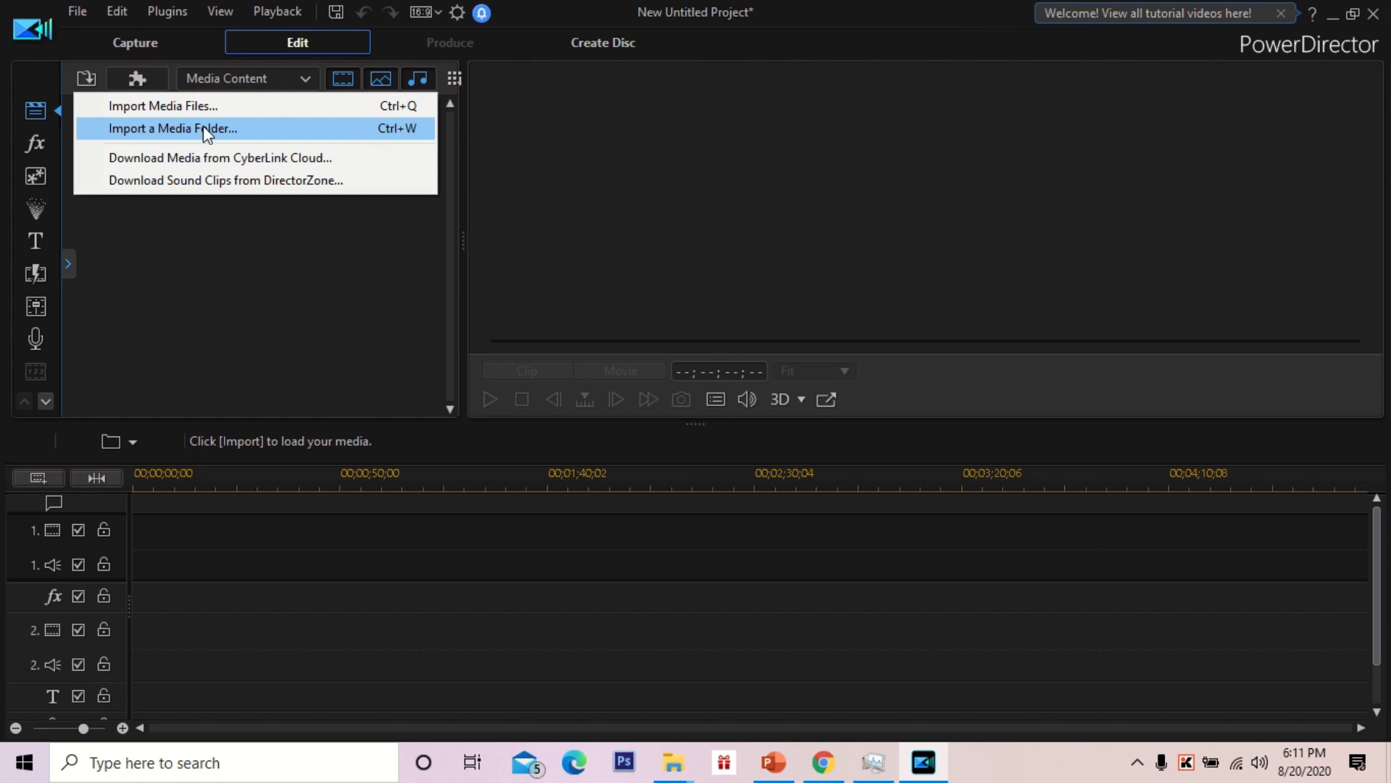
click(175, 103)
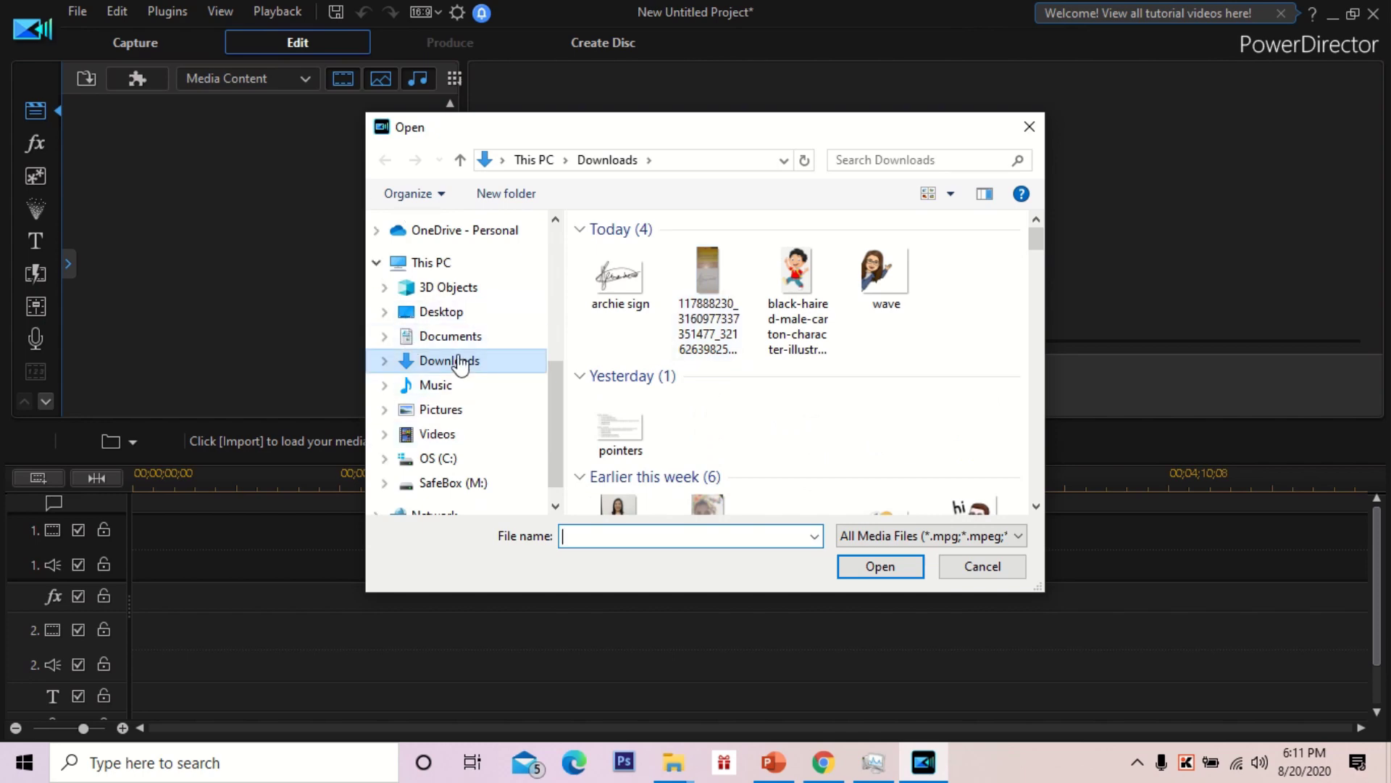
click(440, 312)
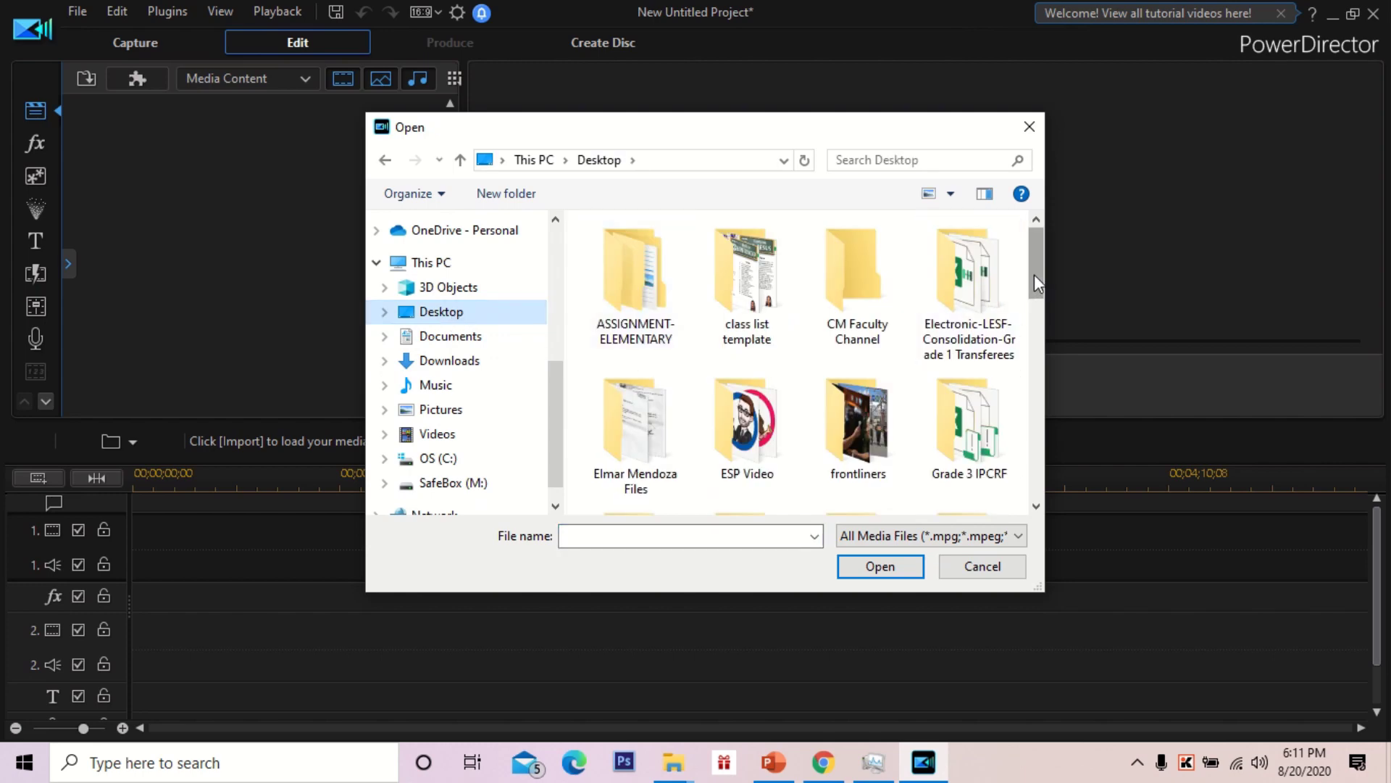
drag(1036, 283, 1035, 316)
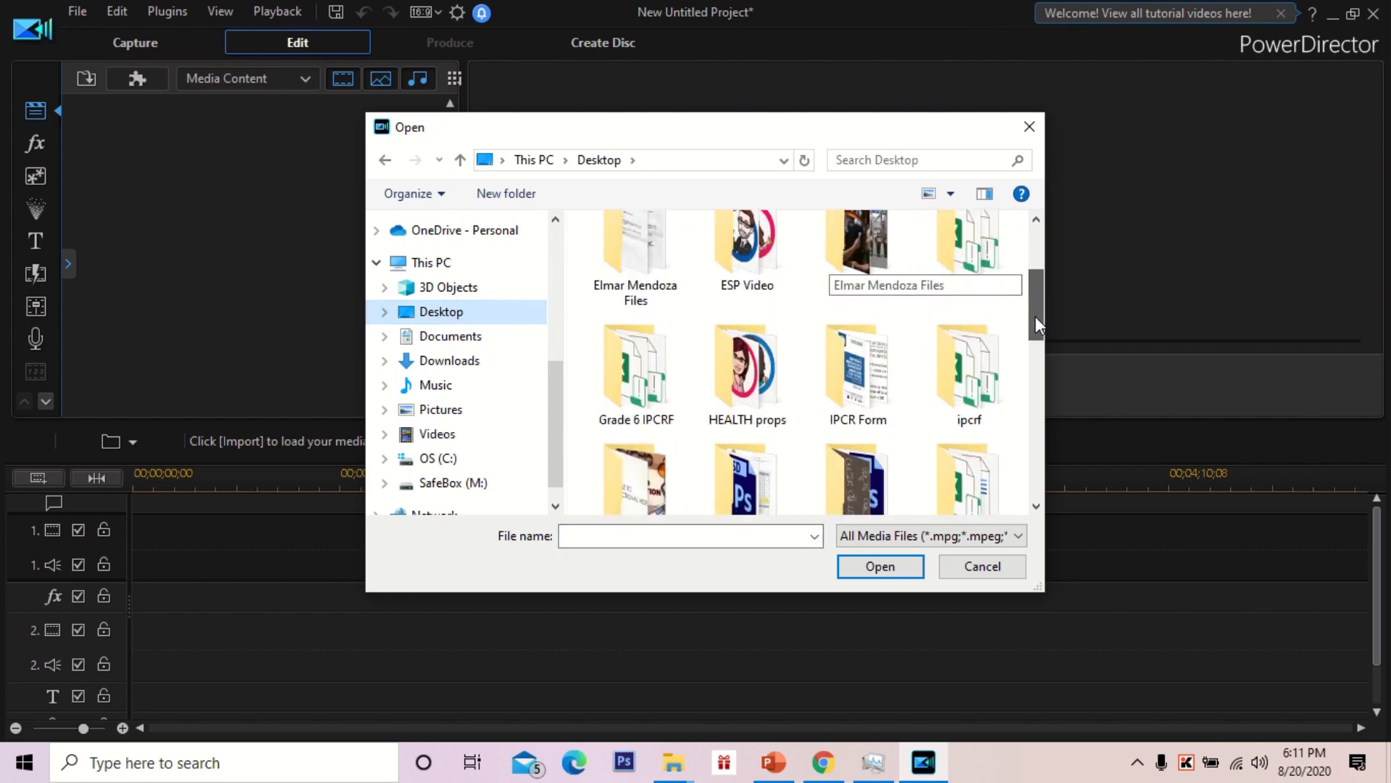
double_click(713, 366)
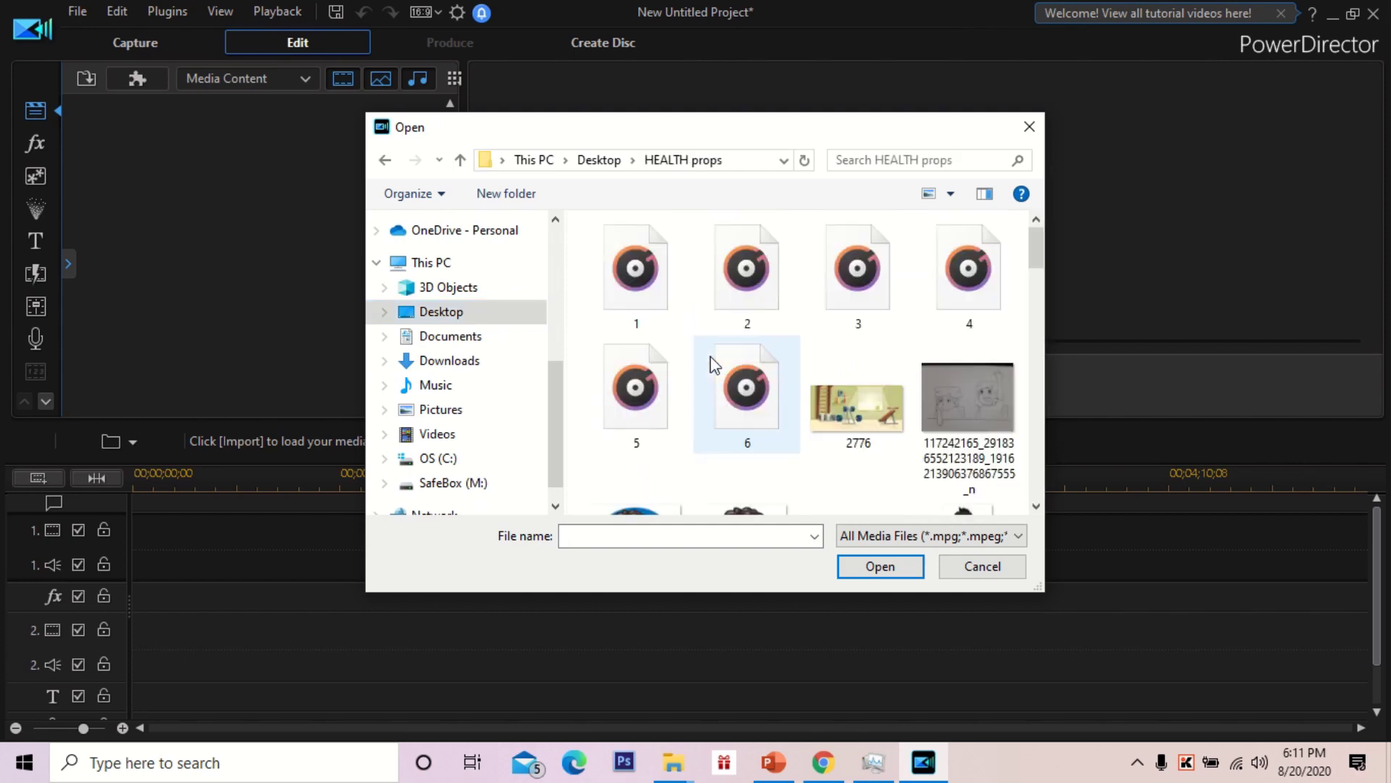
click(863, 419)
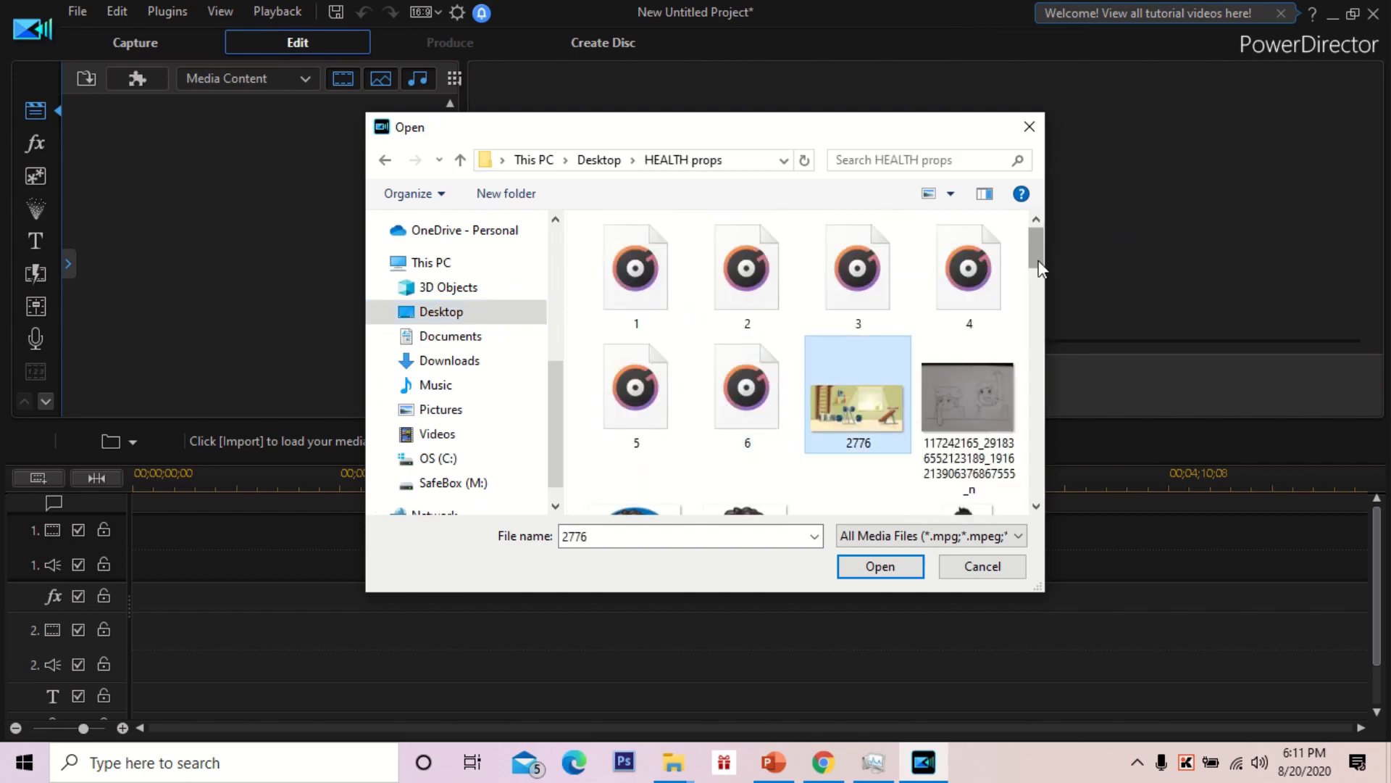
mouse_move(1038, 260)
mouse_down()
mouse_move(1039, 276)
mouse_move(1042, 254)
mouse_up()
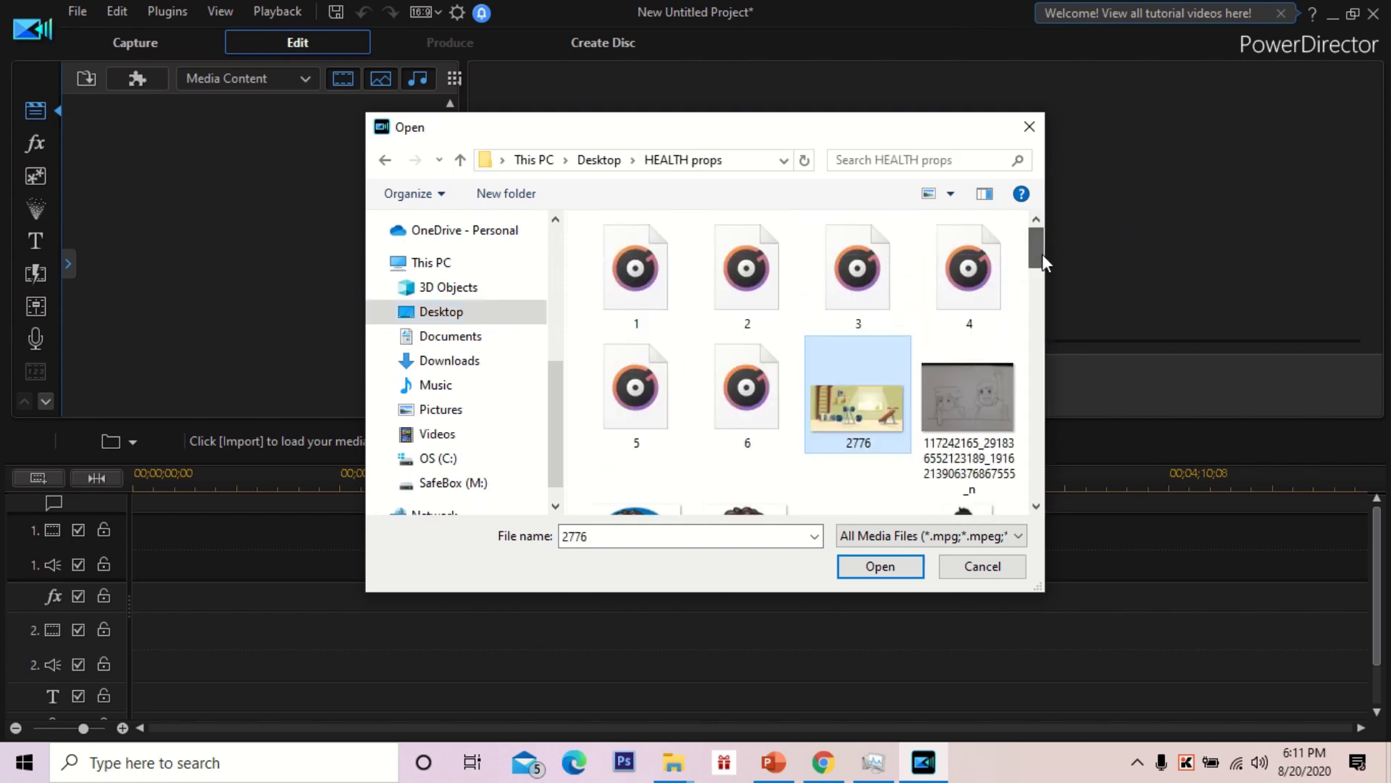
click(885, 566)
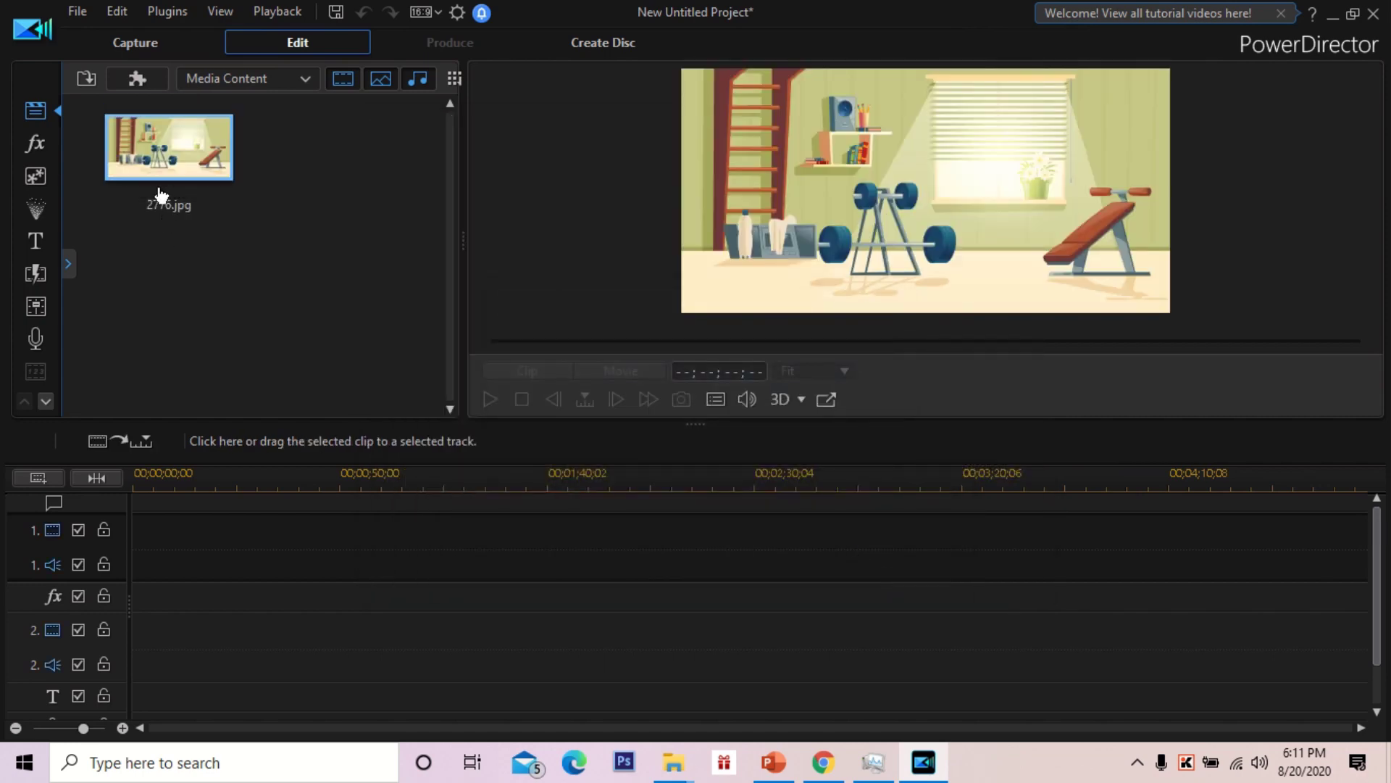
click(81, 76)
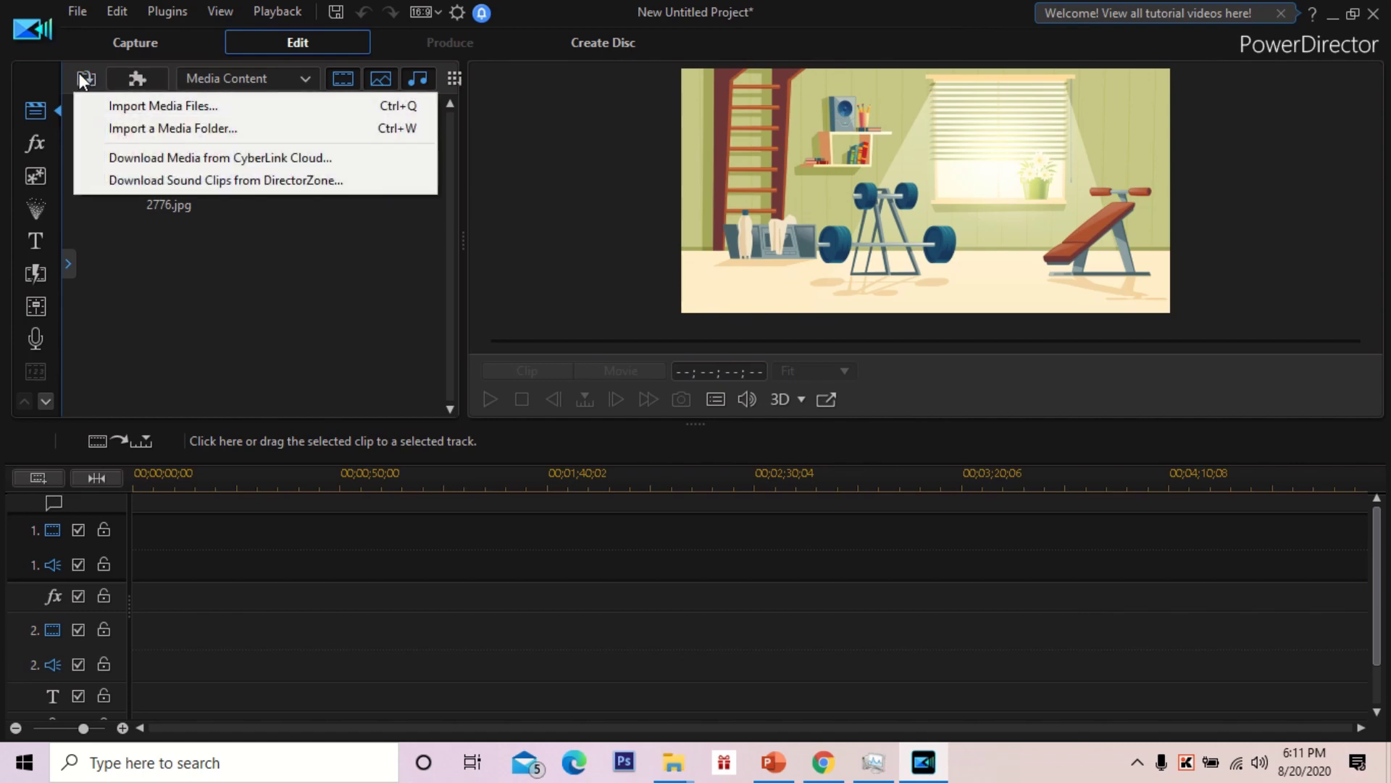
click(129, 106)
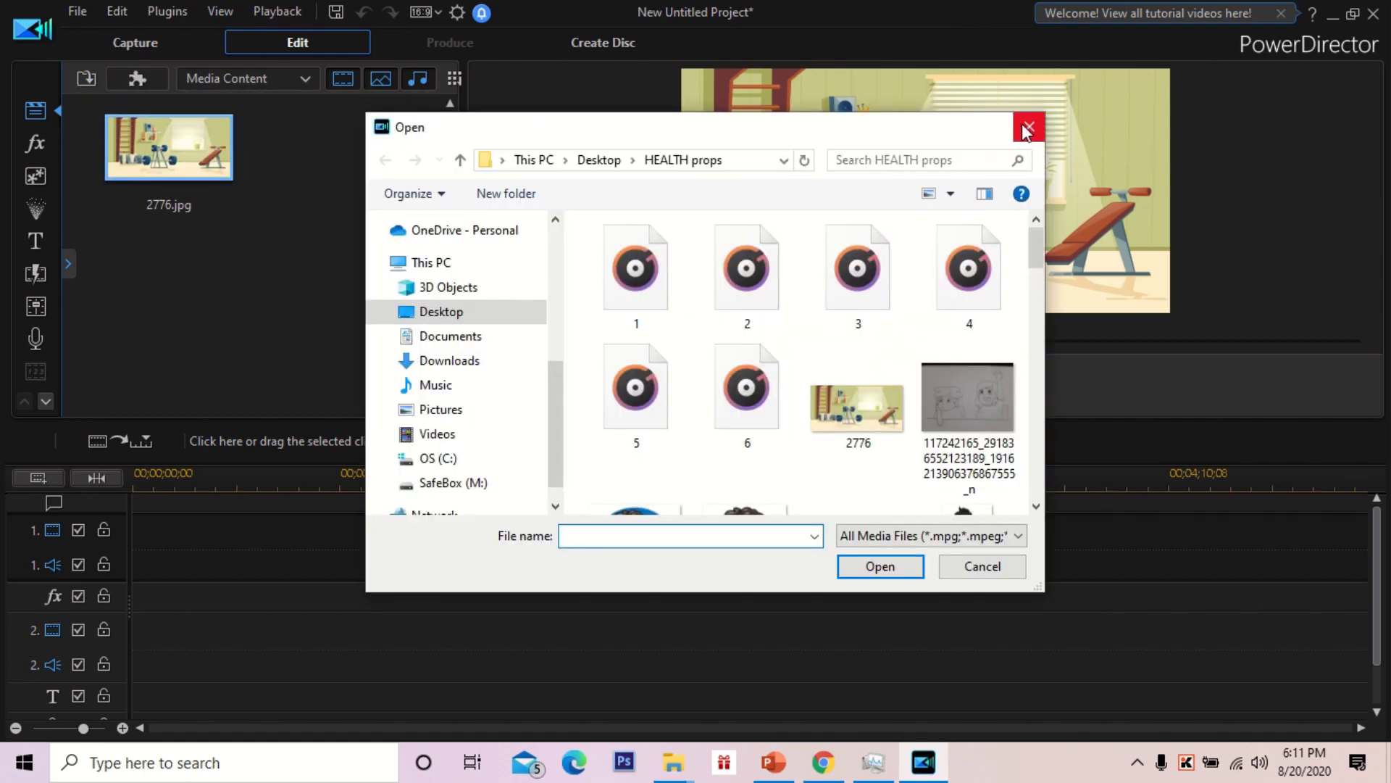
click(1027, 129)
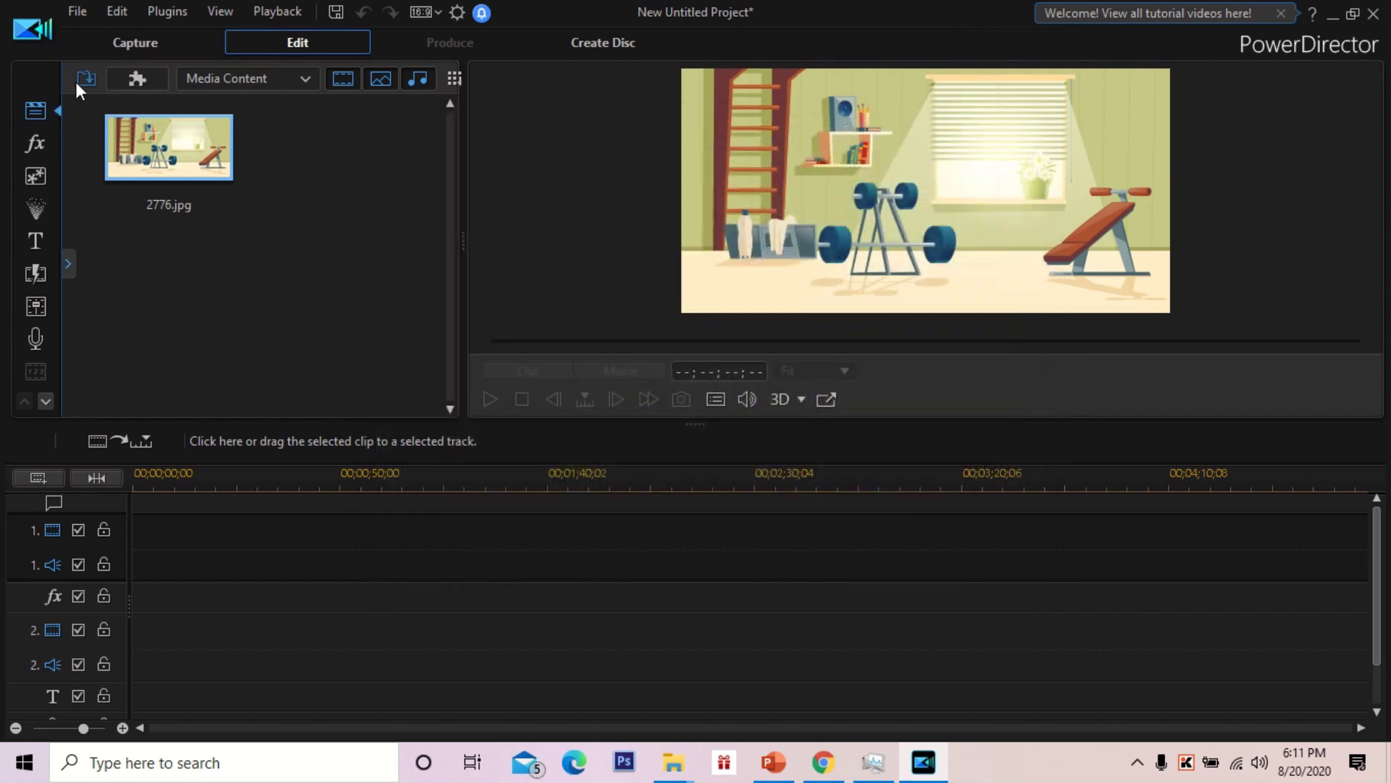
Import the whole OPPO VIDEOS folder from Videos, including its subfolders, into the media library.
click(77, 81)
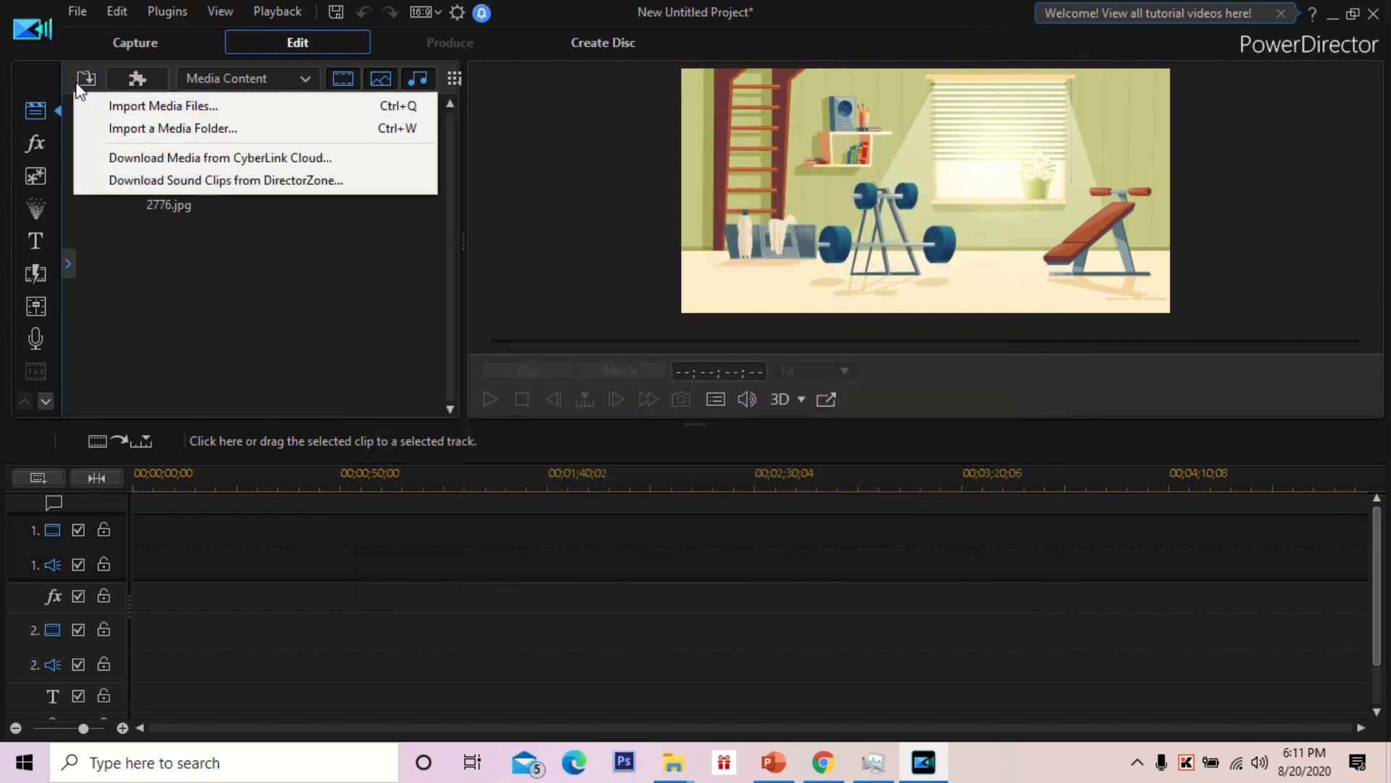
click(142, 130)
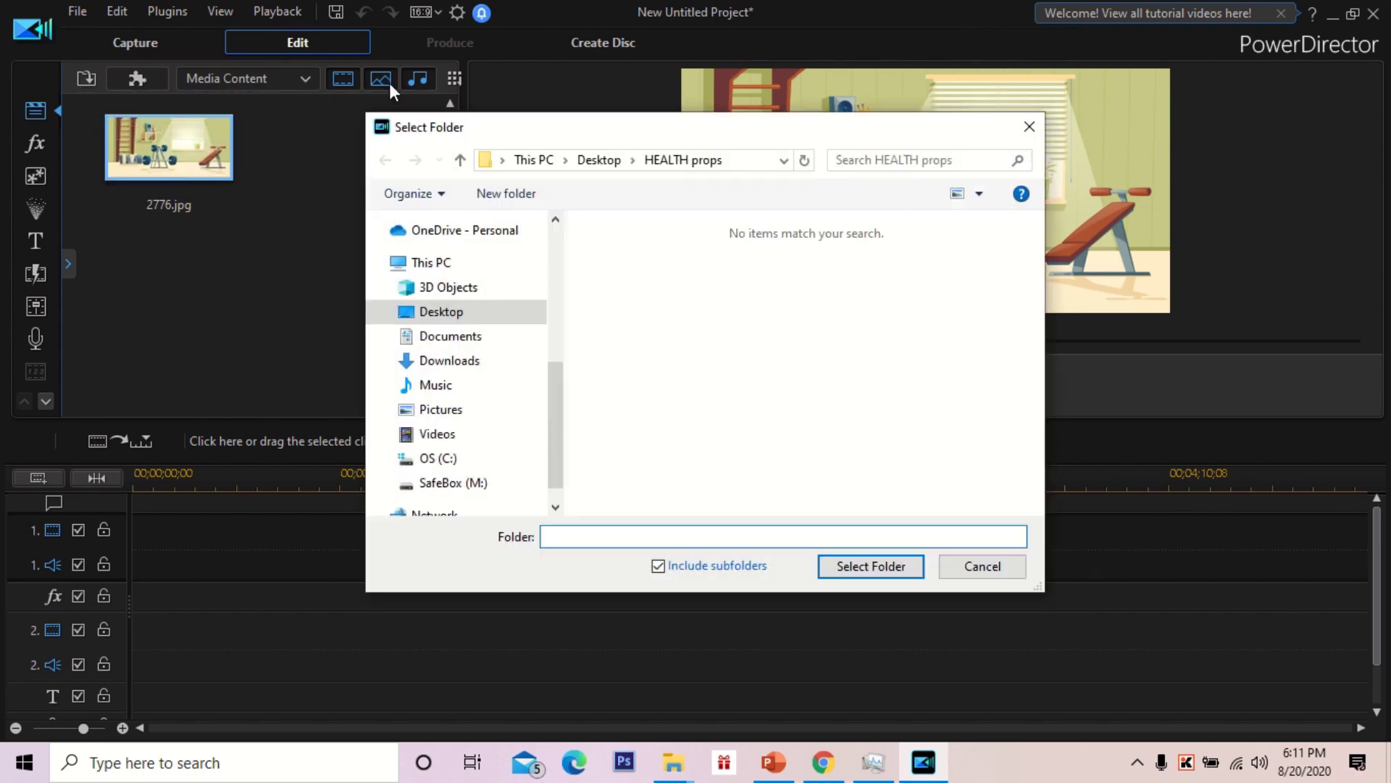
click(439, 435)
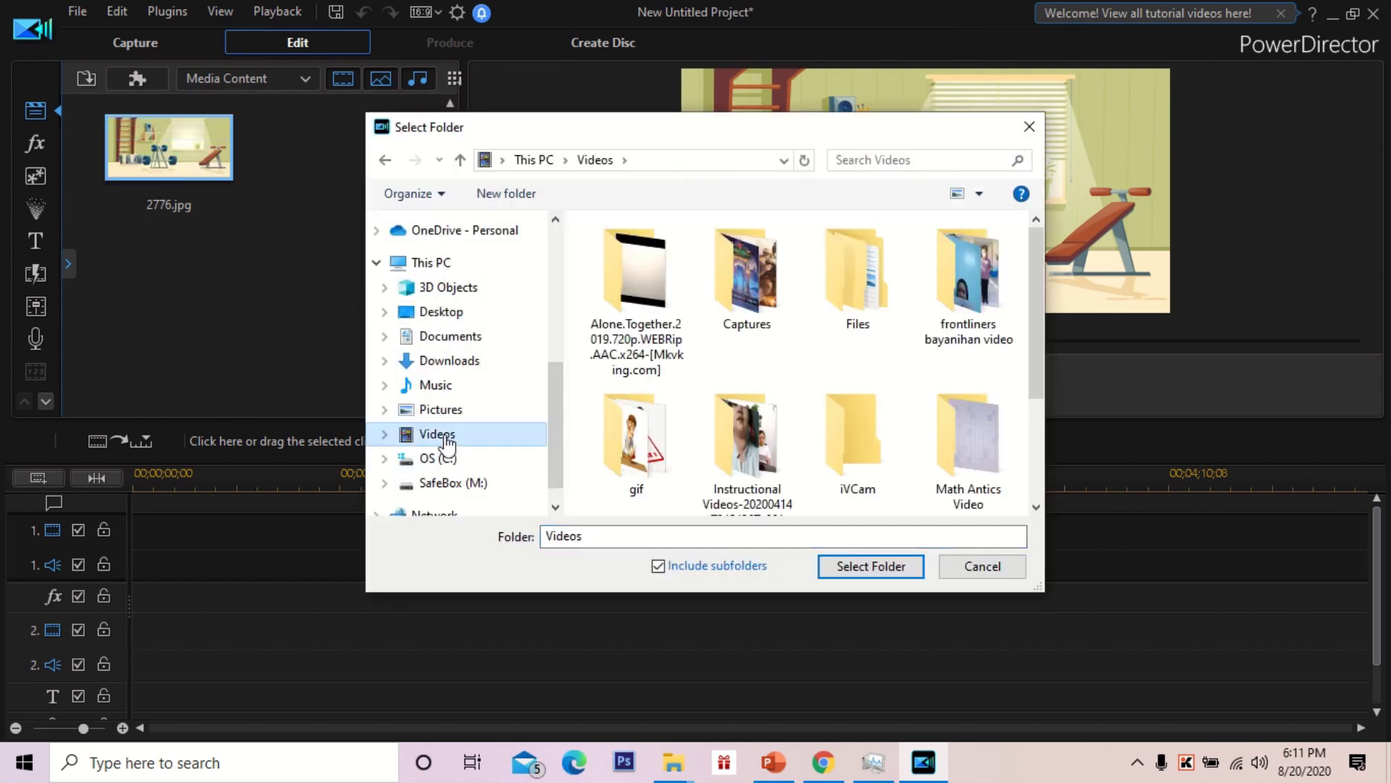
drag(1035, 284, 1034, 371)
click(750, 430)
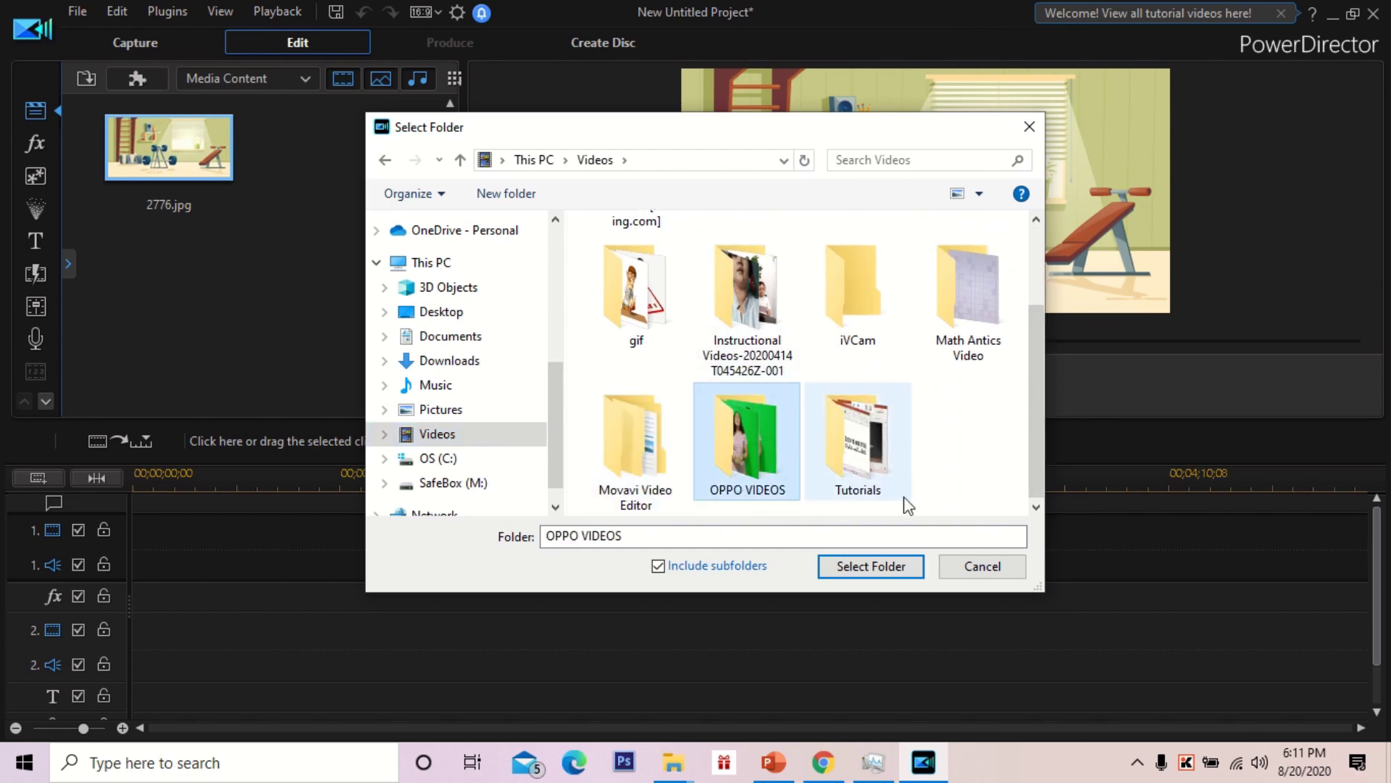
click(897, 570)
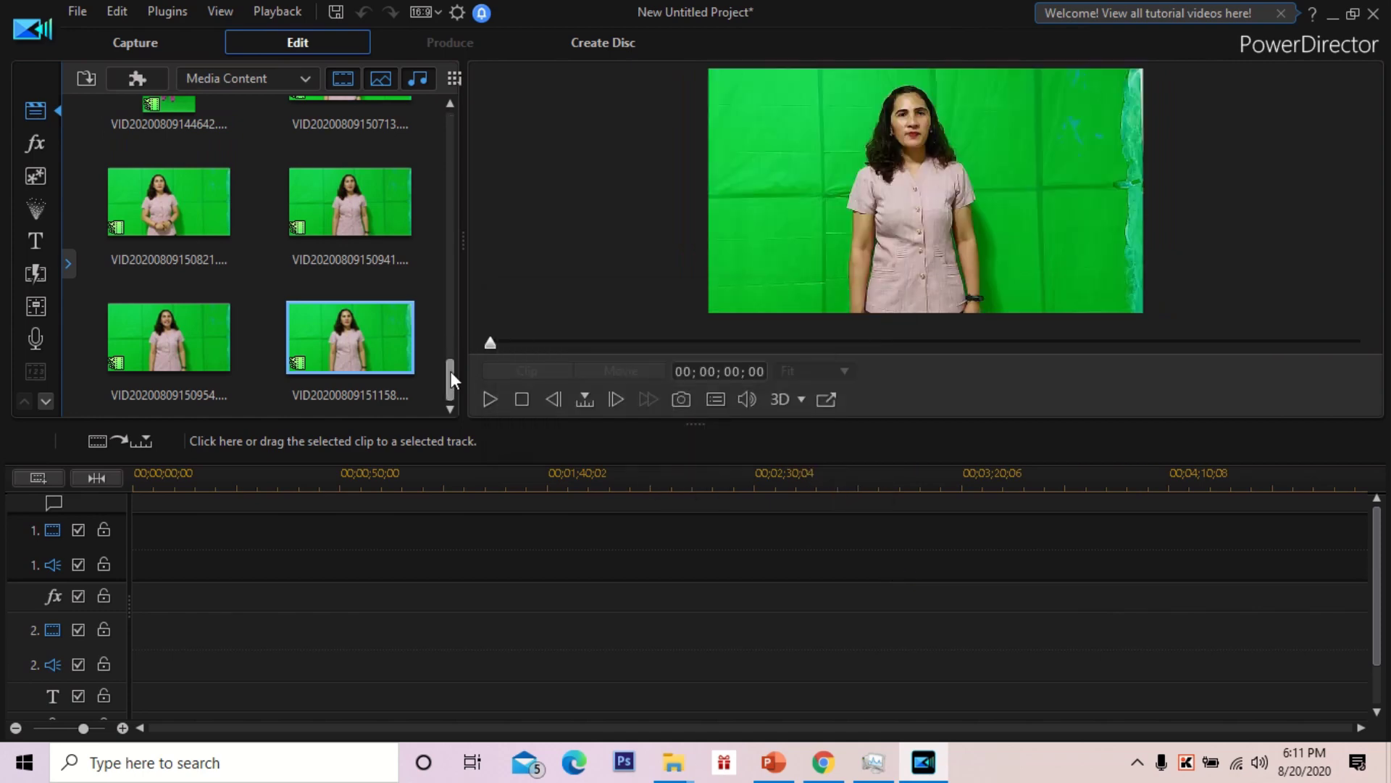
Remove the clips patay 2.mp4 and patay.mp4 from the media library.
drag(451, 371, 441, 120)
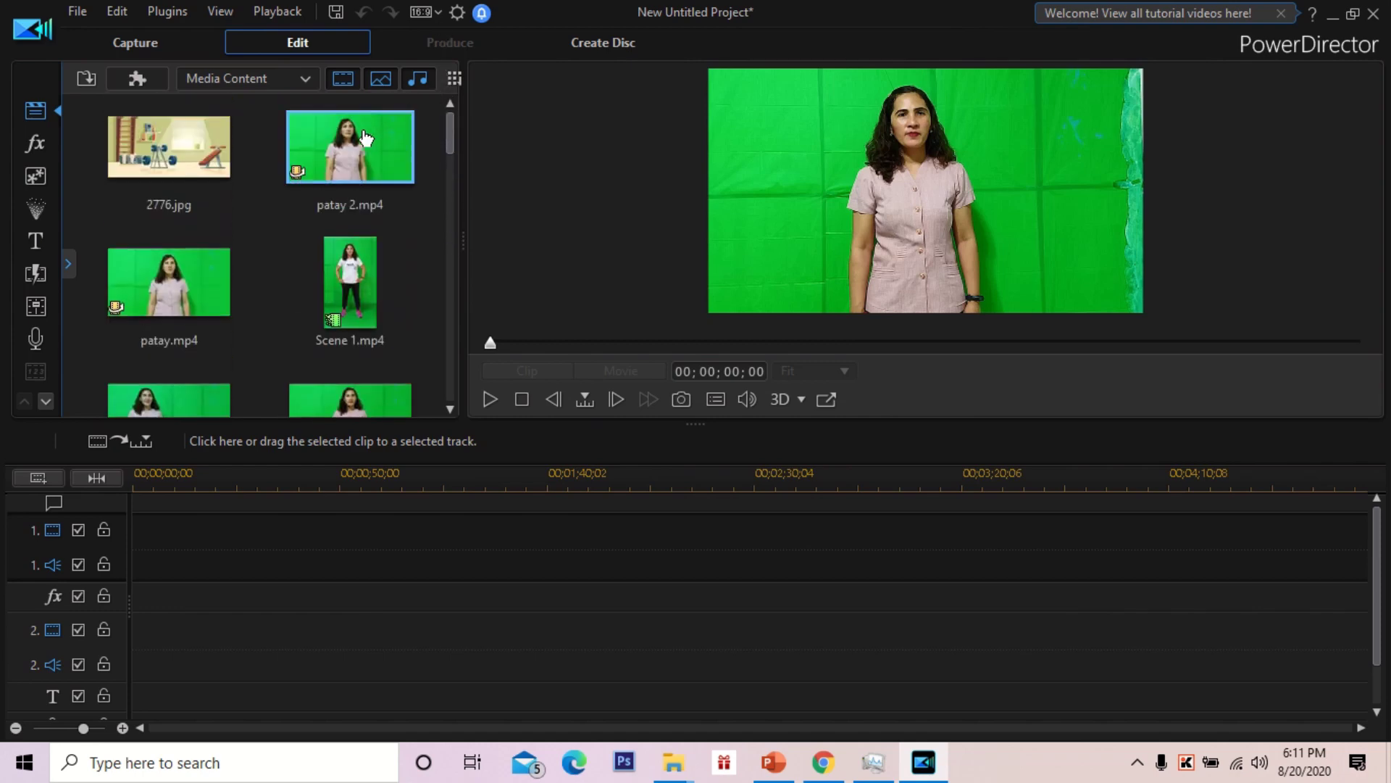
click(216, 258)
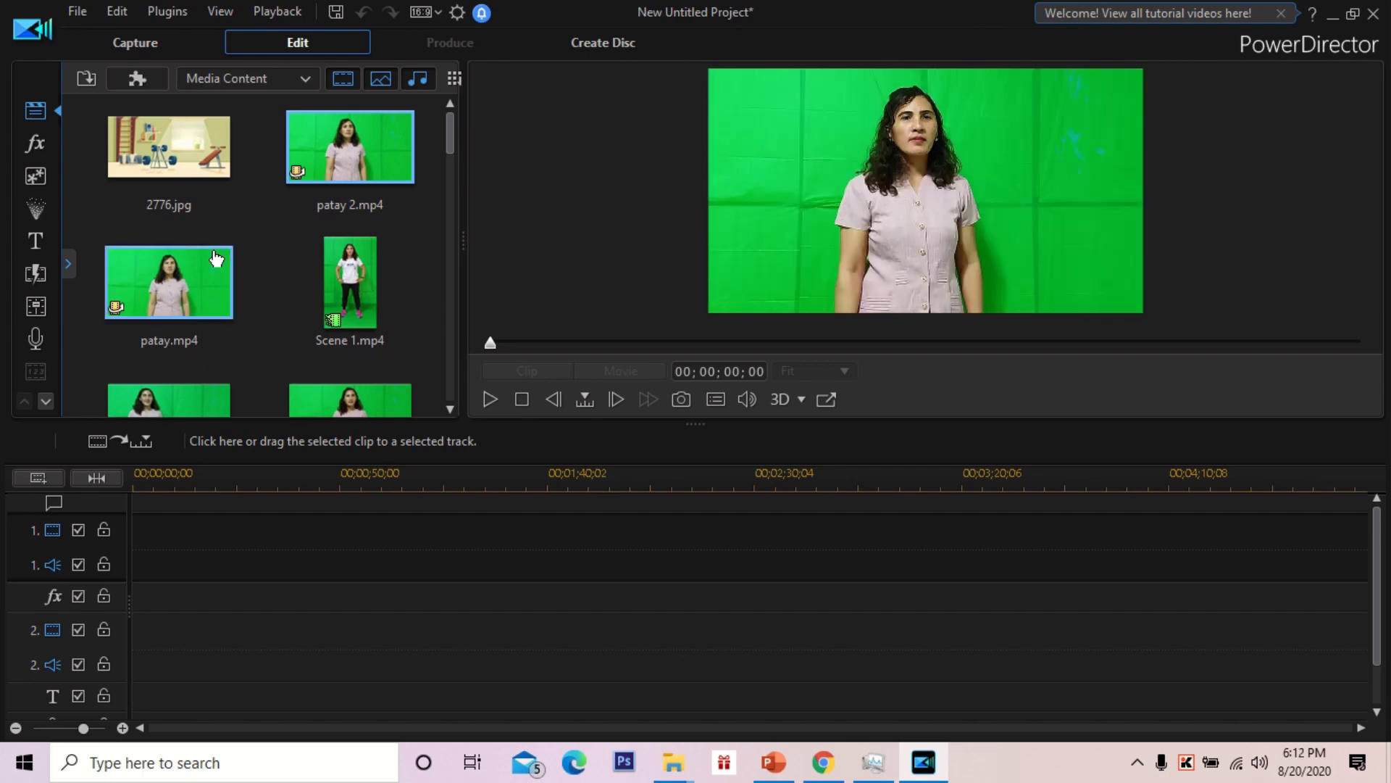
key(Delete)
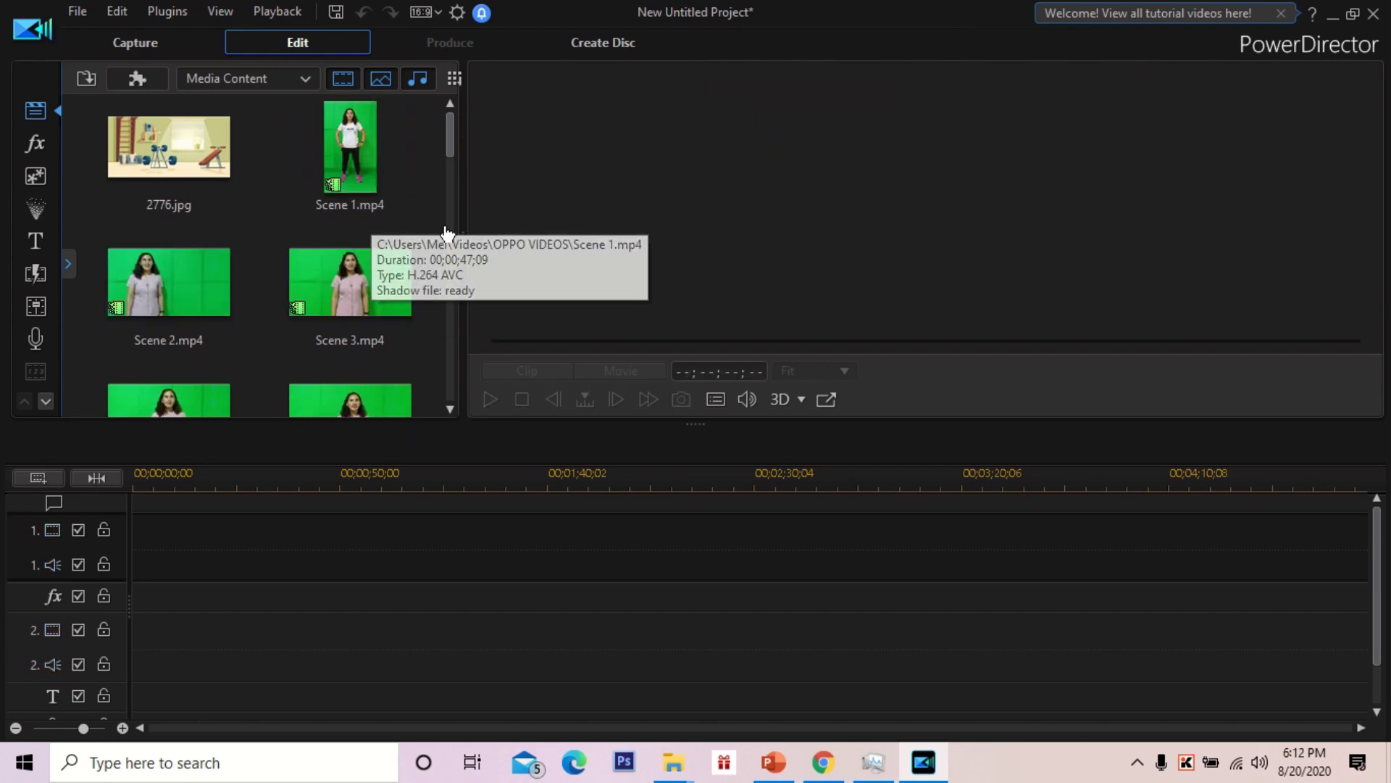
mouse_move(445, 137)
mouse_down()
mouse_move(446, 158)
mouse_move(446, 129)
mouse_up()
click(384, 213)
click(203, 274)
click(354, 319)
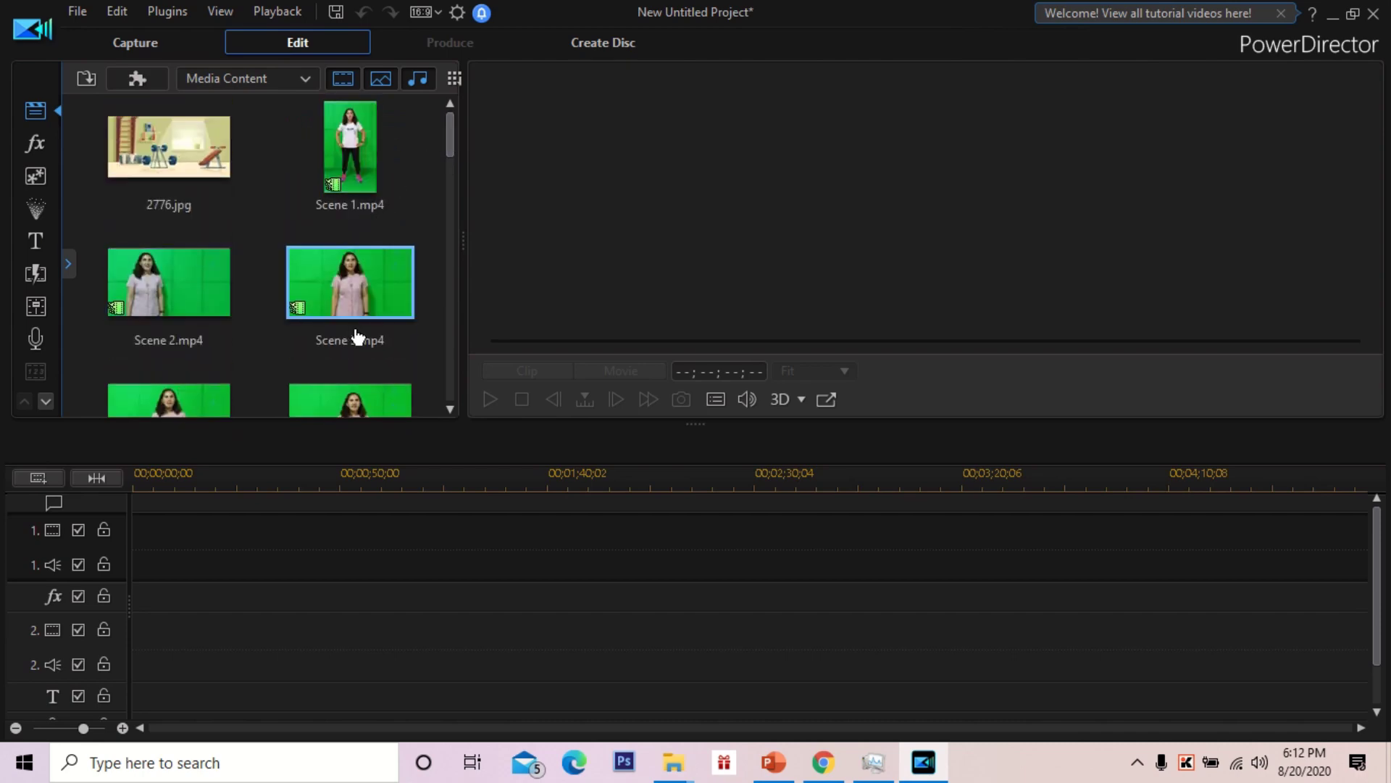
click(357, 165)
click(208, 306)
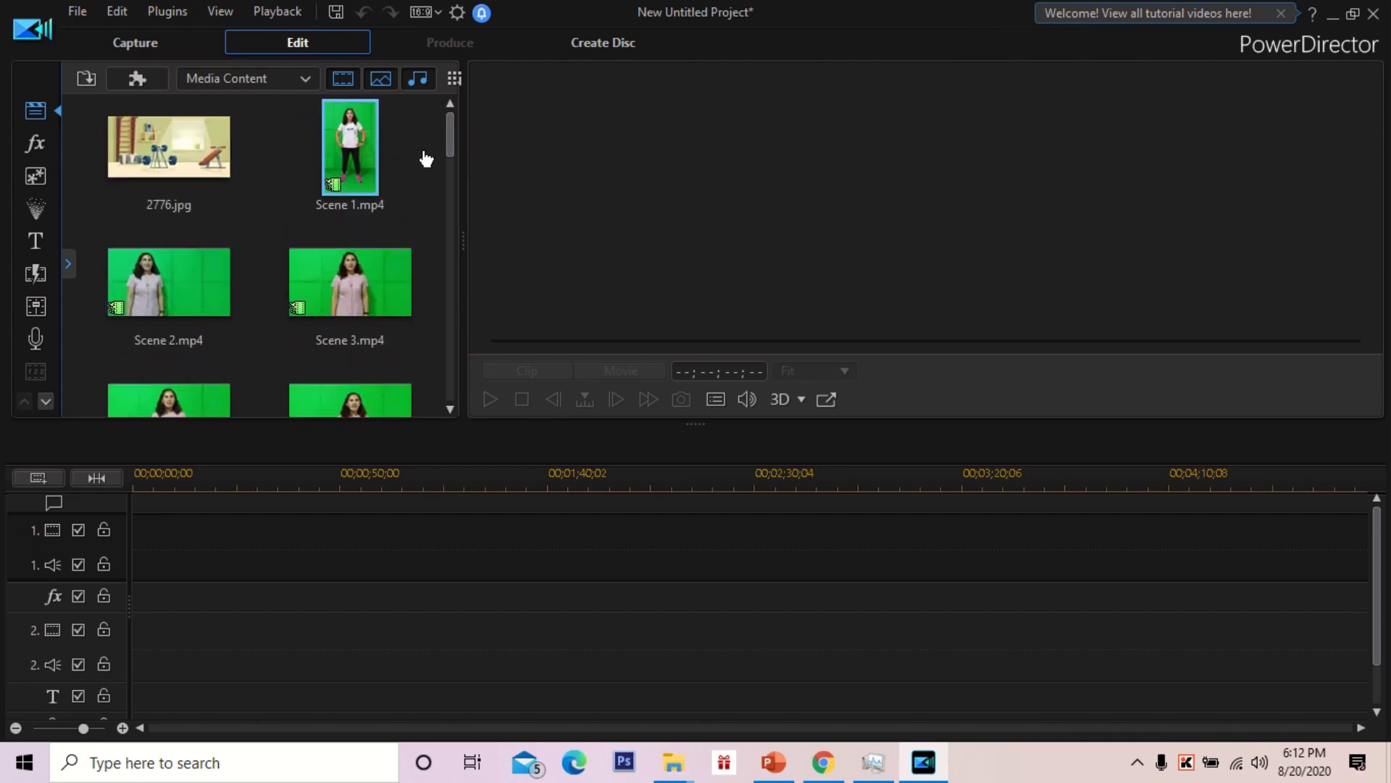
Remove all the VID-named clips that follow Scene 16.mp4 from the media library, keeping the Scene clips.
drag(449, 154, 452, 309)
click(333, 213)
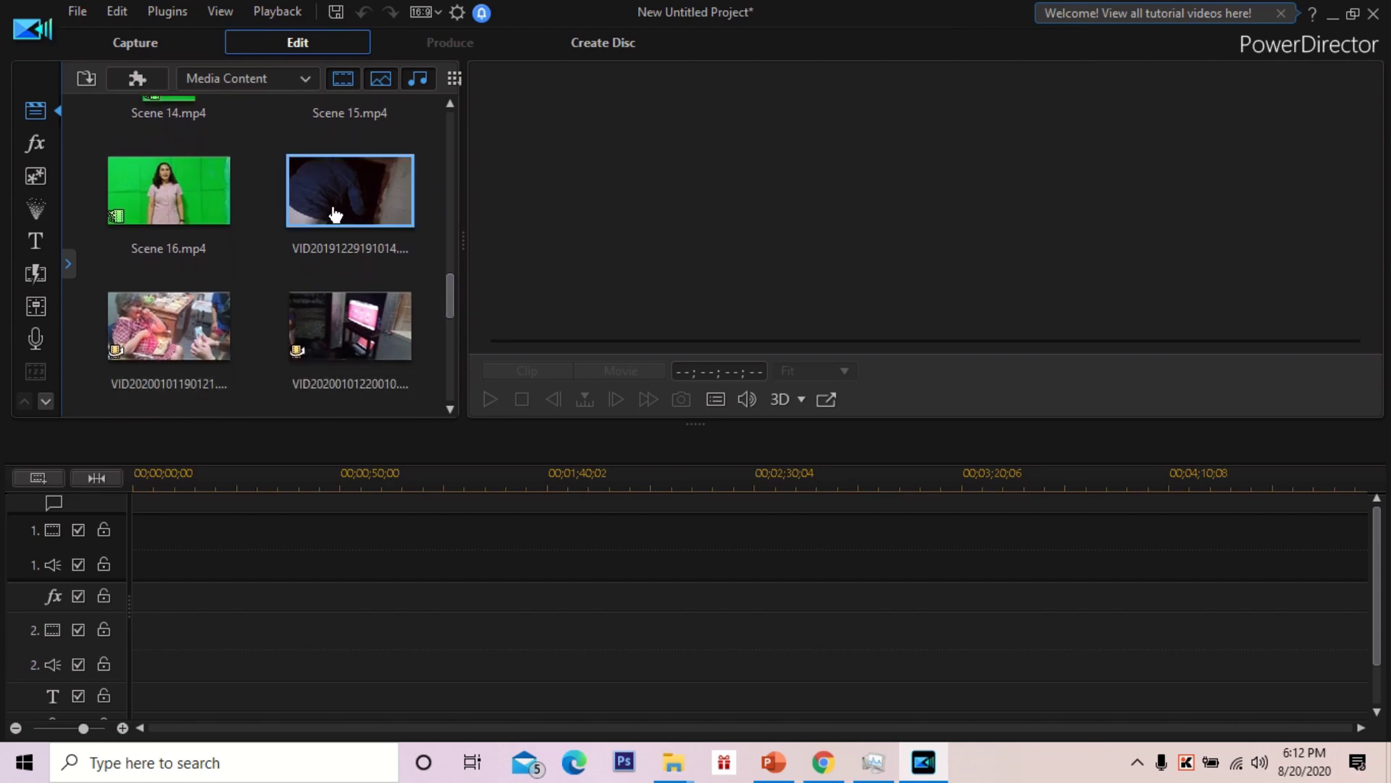
drag(451, 290, 449, 382)
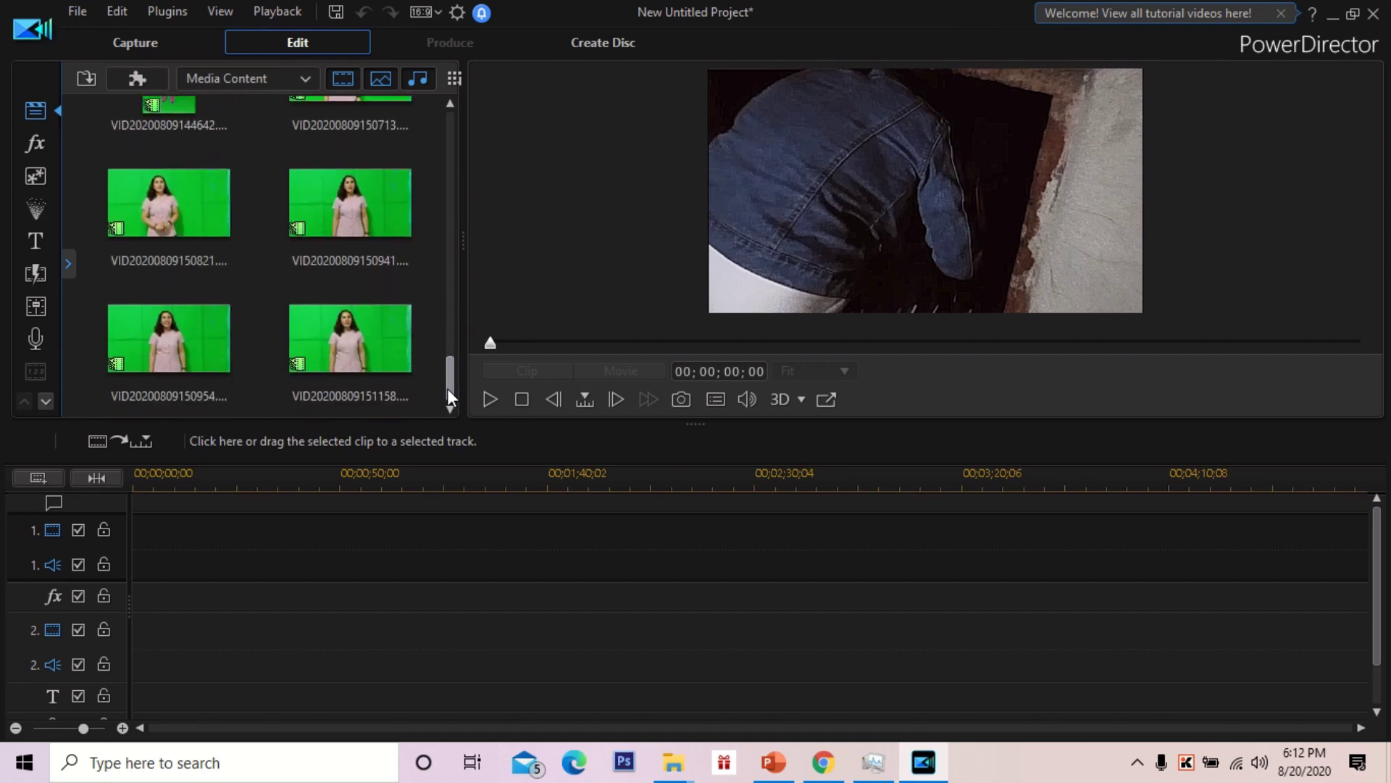
click(350, 351)
key(ctrl+a)
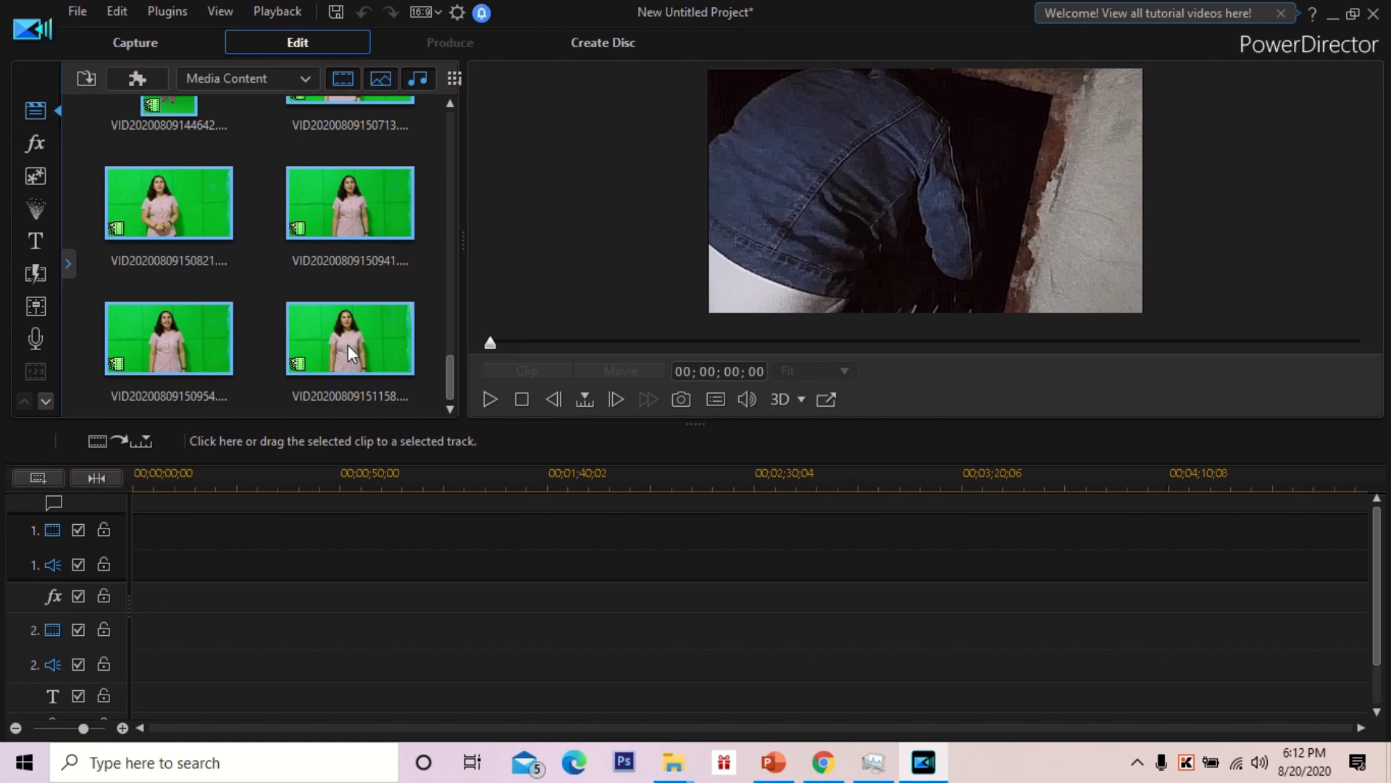
key(Delete)
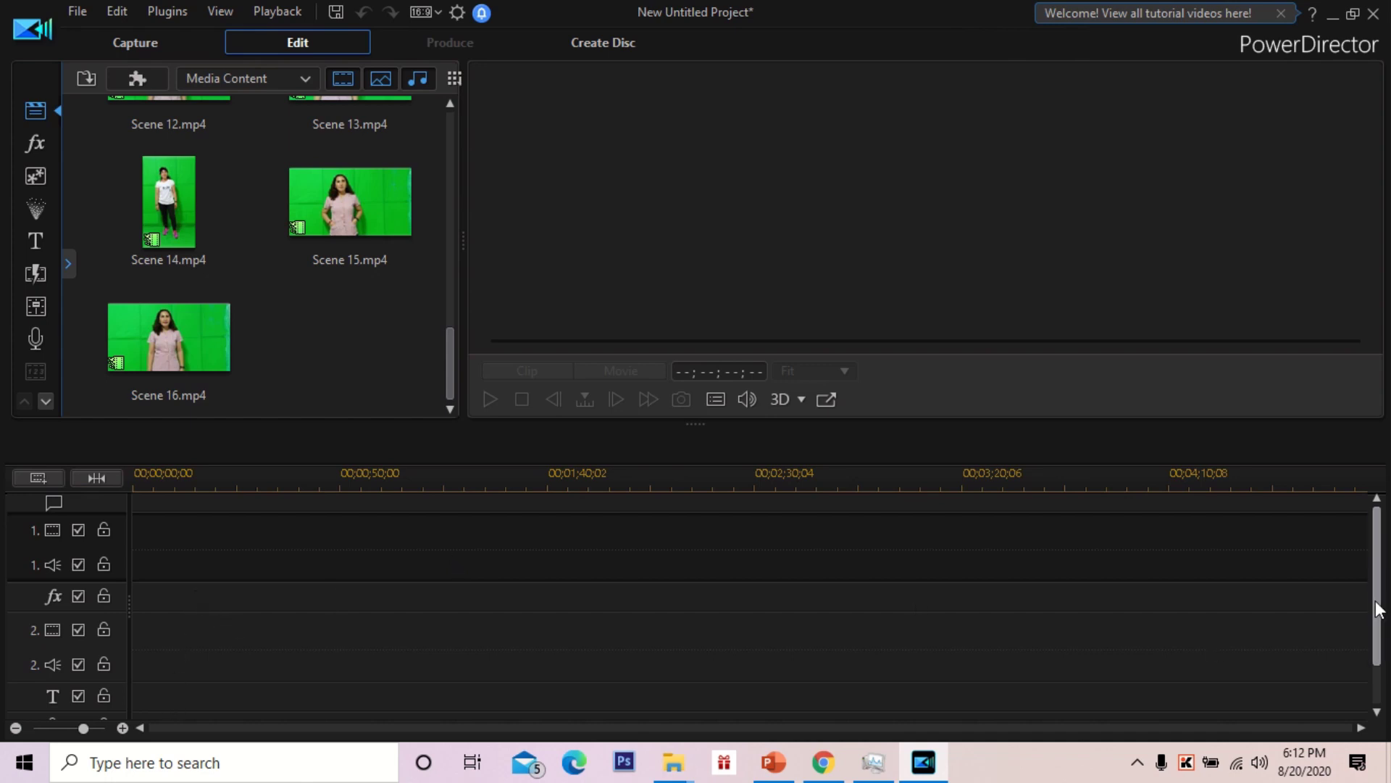
Place the 2776.jpg background image on video track 1 at the very start of the timeline.
drag(1377, 609, 1377, 661)
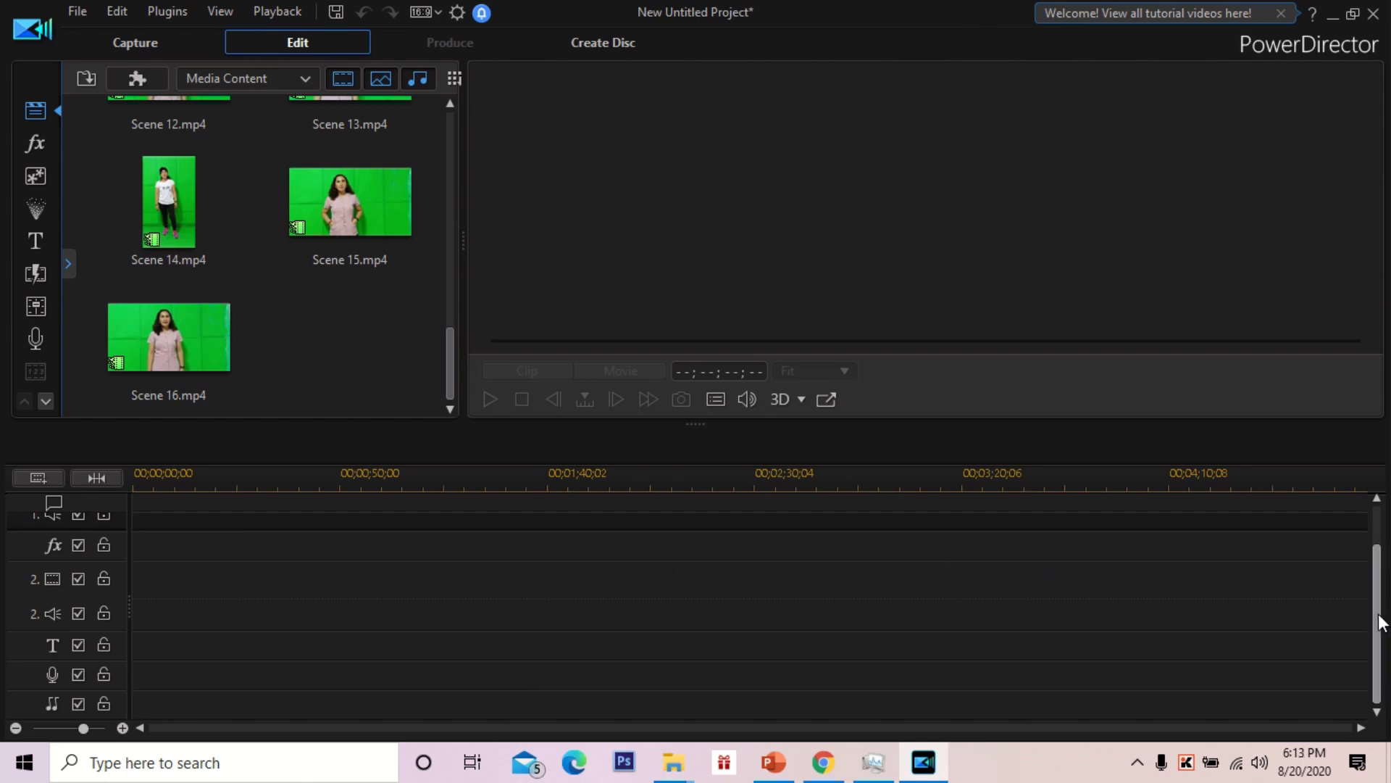
drag(1381, 623, 1380, 586)
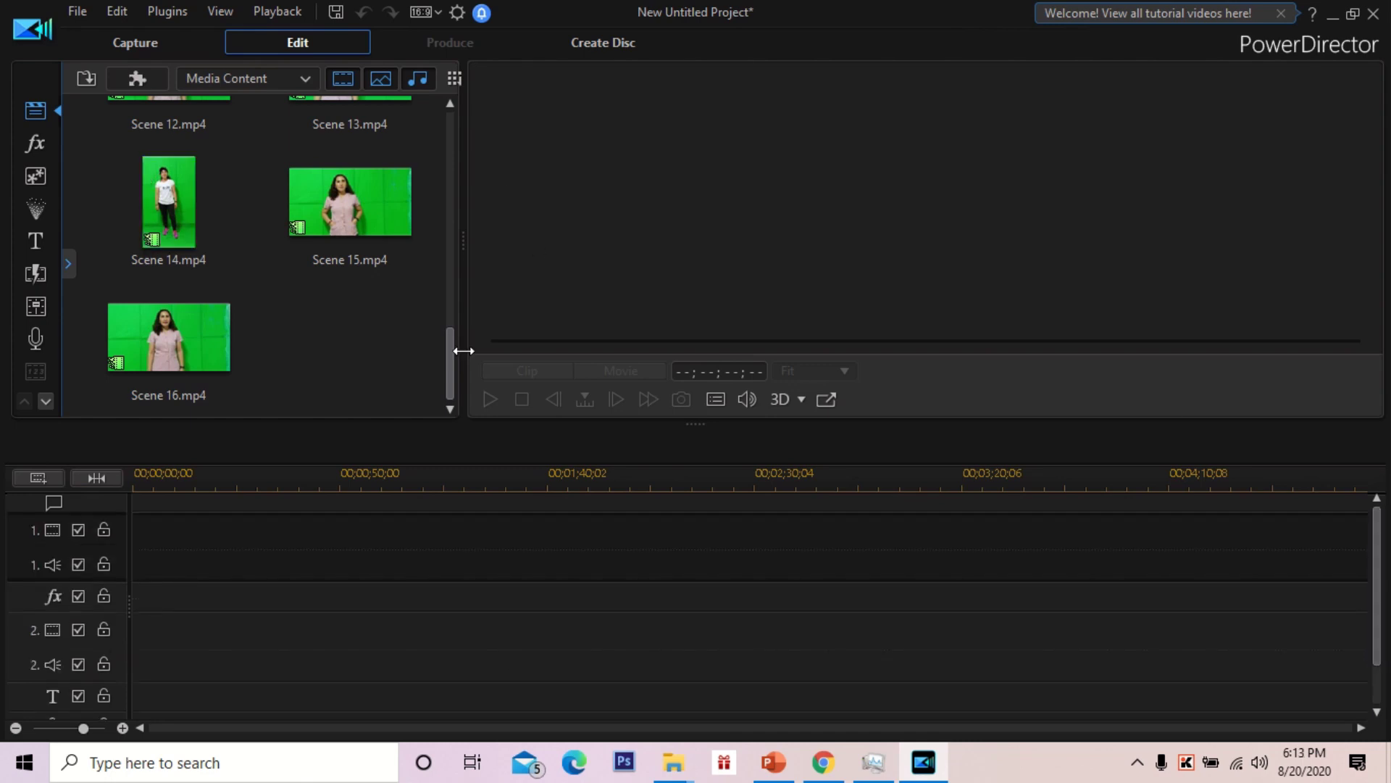
drag(446, 367, 437, 73)
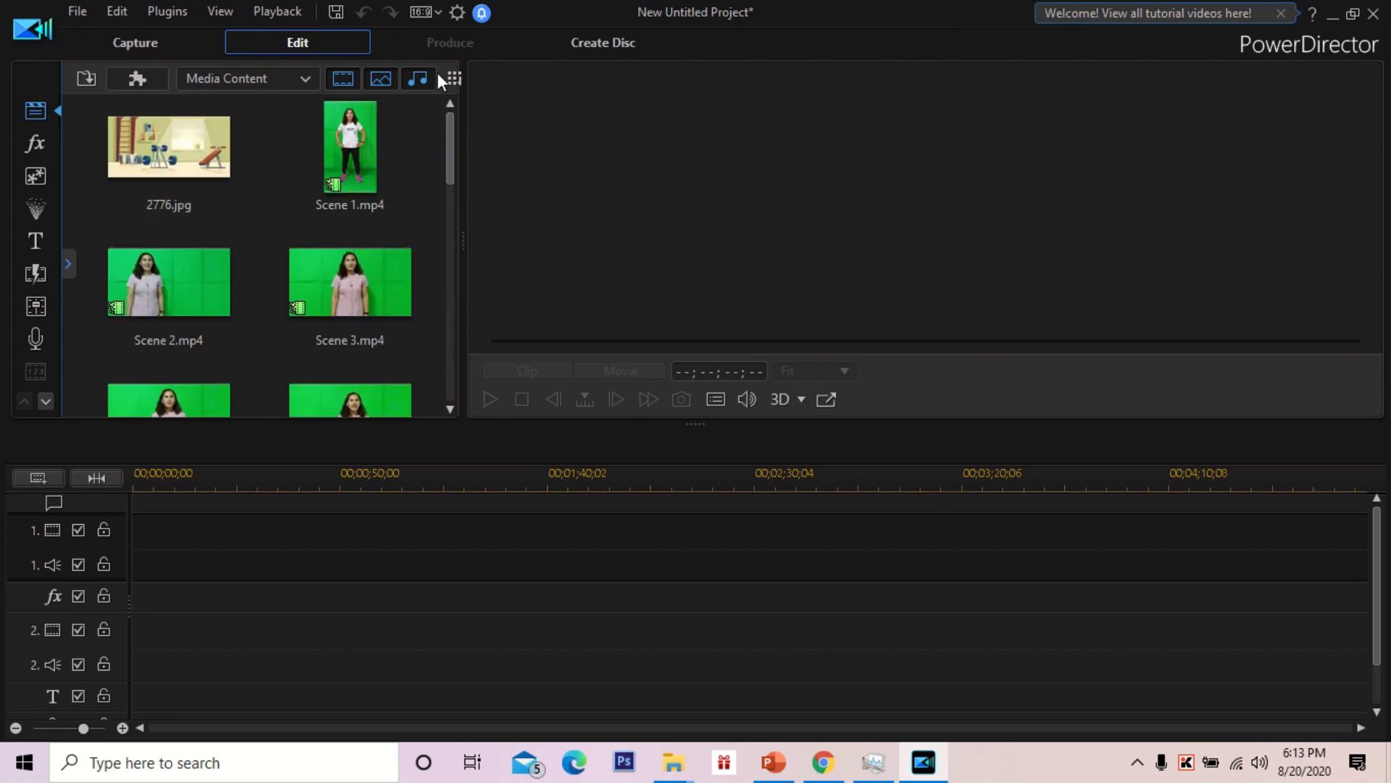
click(116, 158)
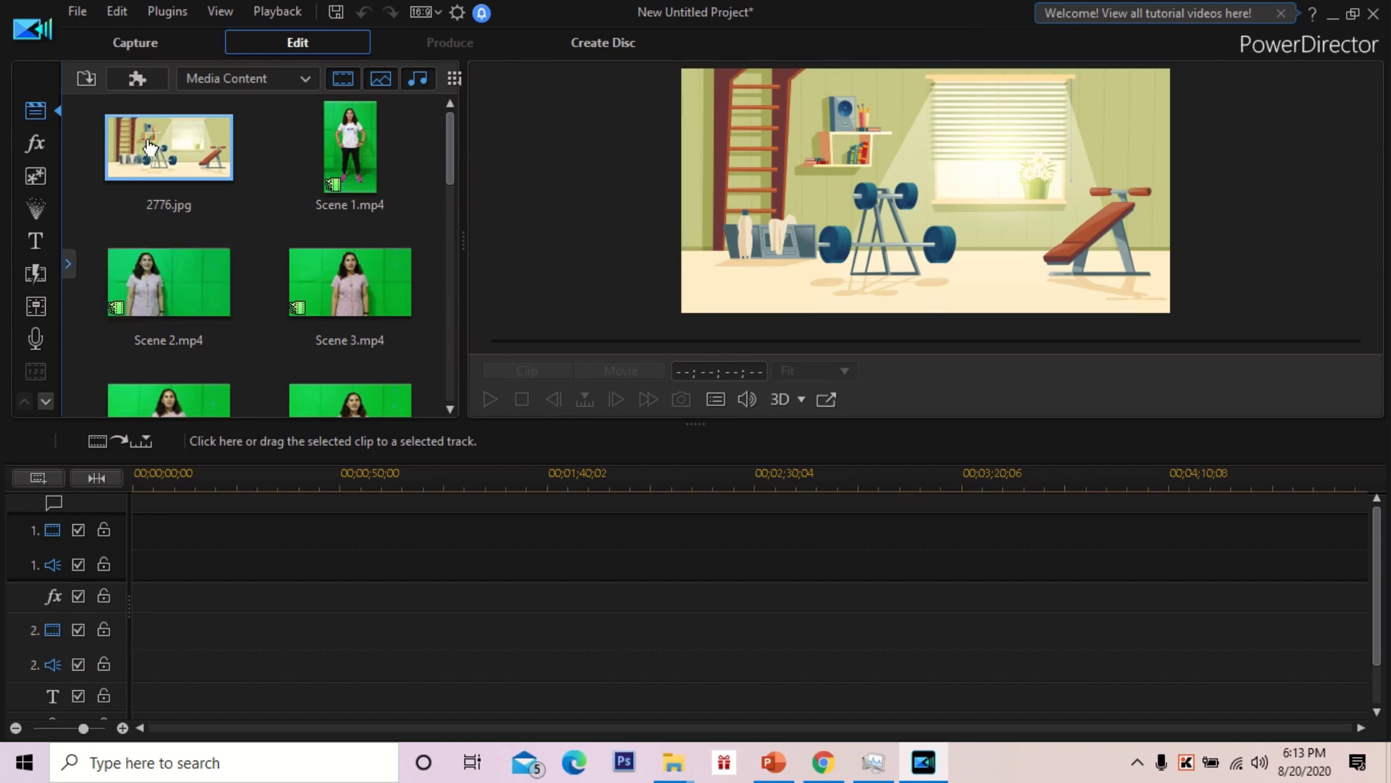
drag(148, 145, 138, 529)
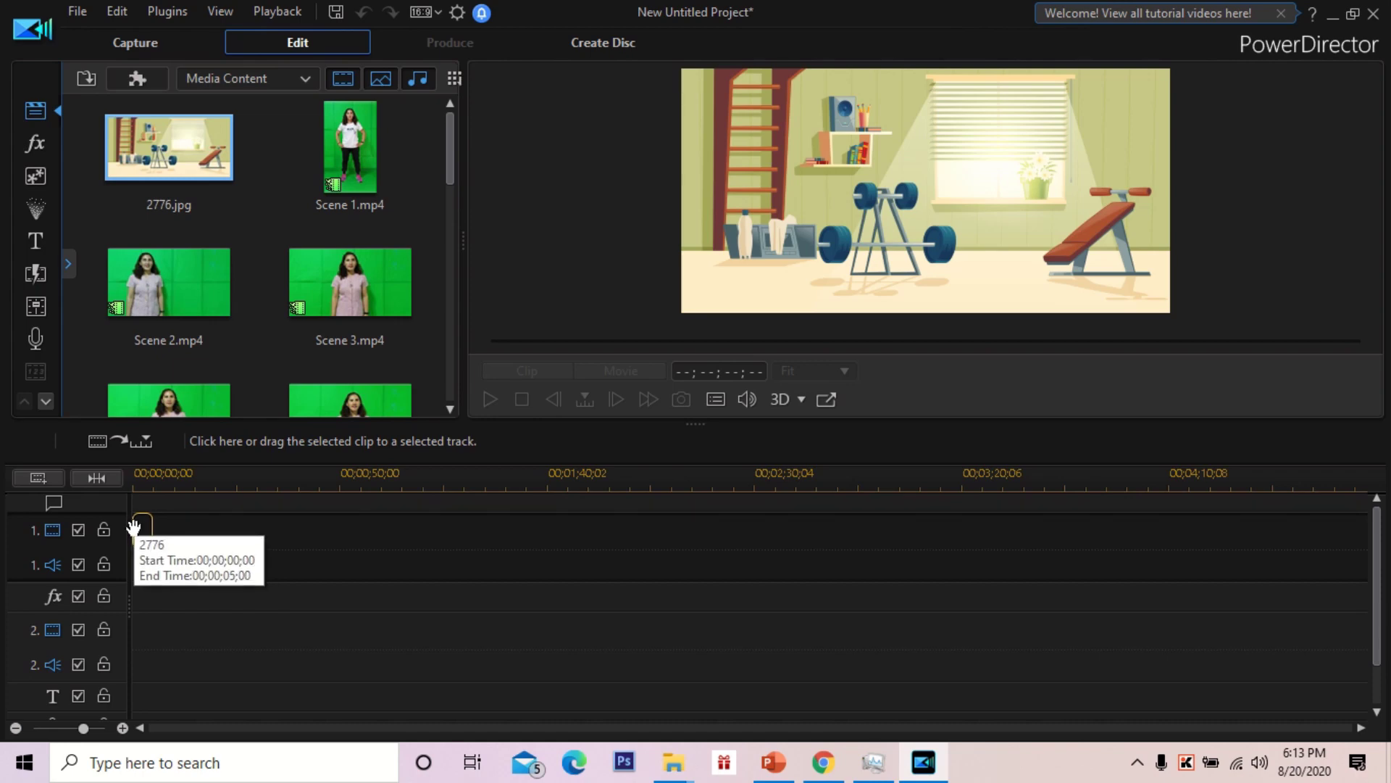
click(134, 528)
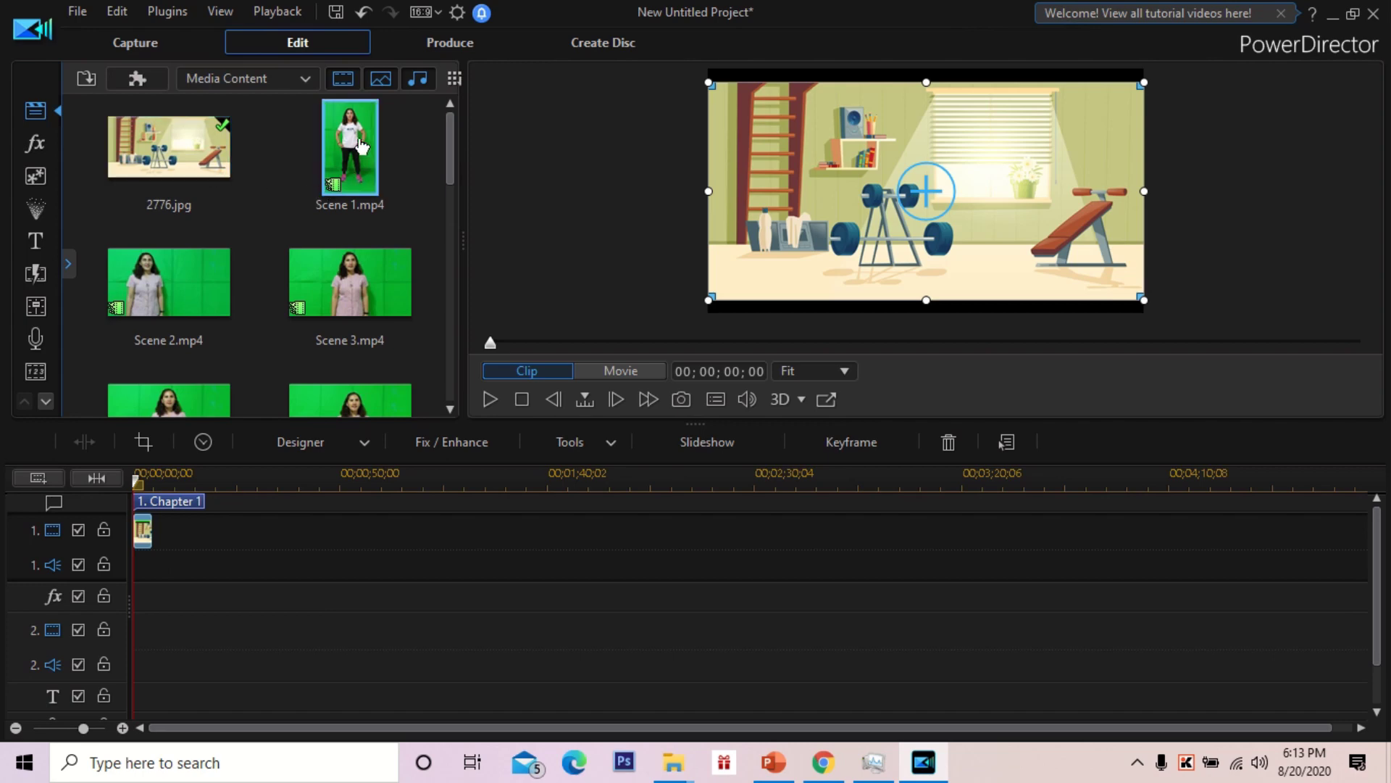
Place the Scene 1.mp4 clip on video track 2 at the very start of the timeline.
click(360, 145)
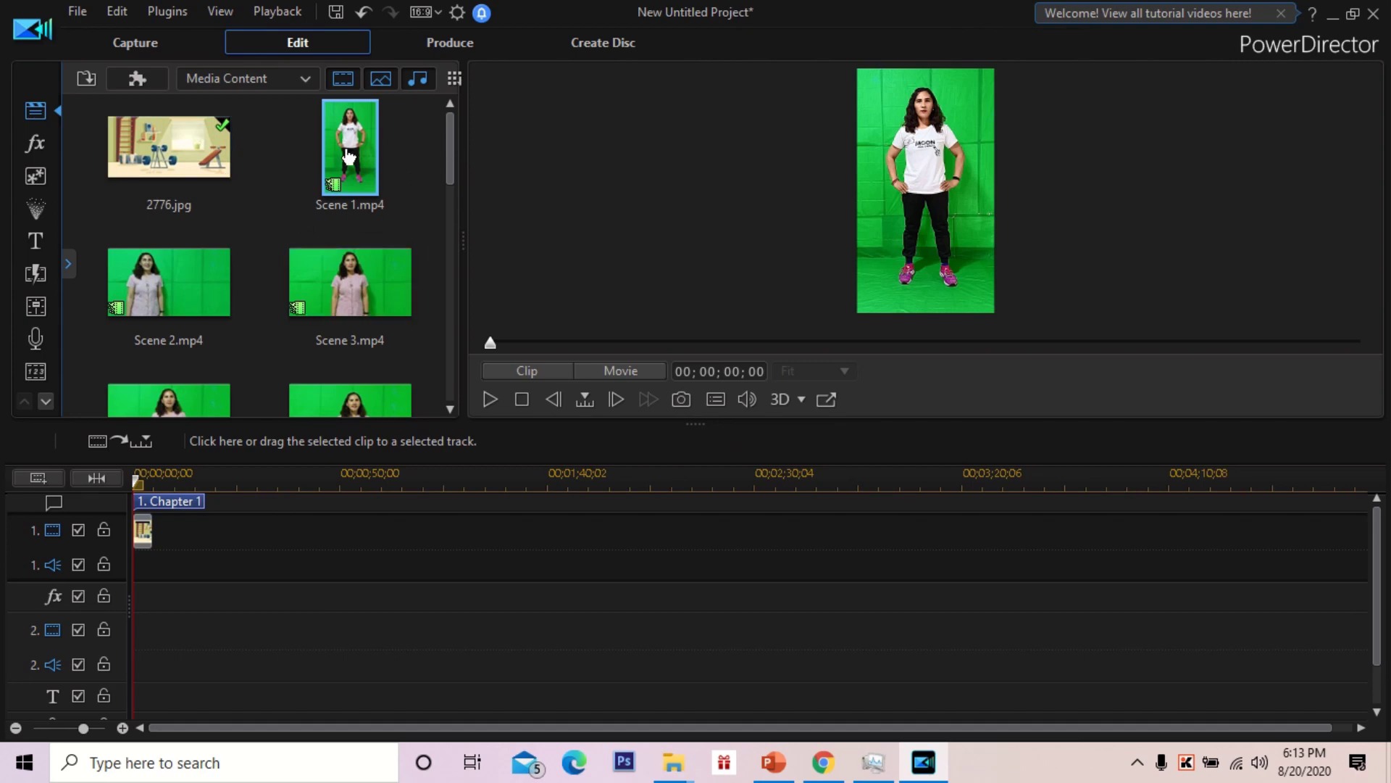
drag(349, 156, 136, 634)
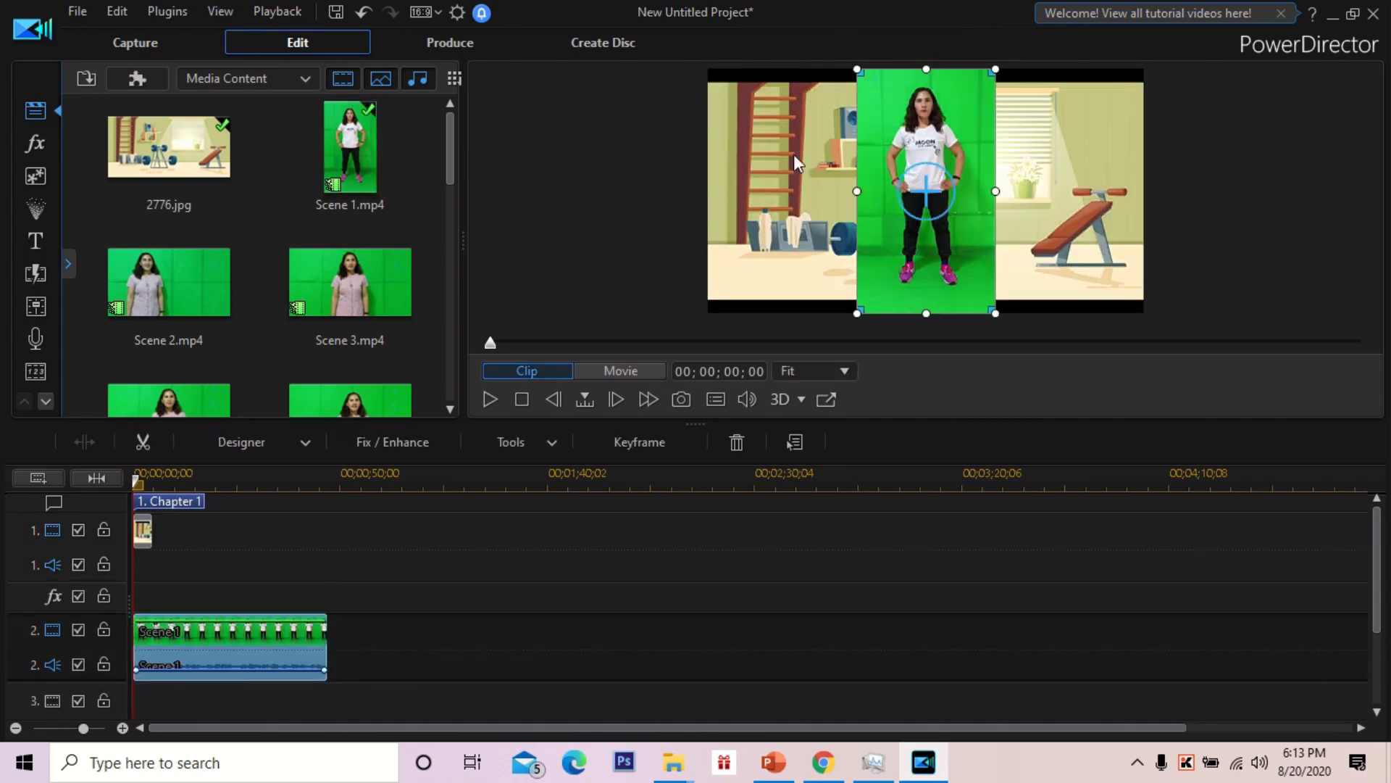
Enlarge the 2776.jpg background upward and downward until it covers the black bands and fills the frame's full height.
click(790, 177)
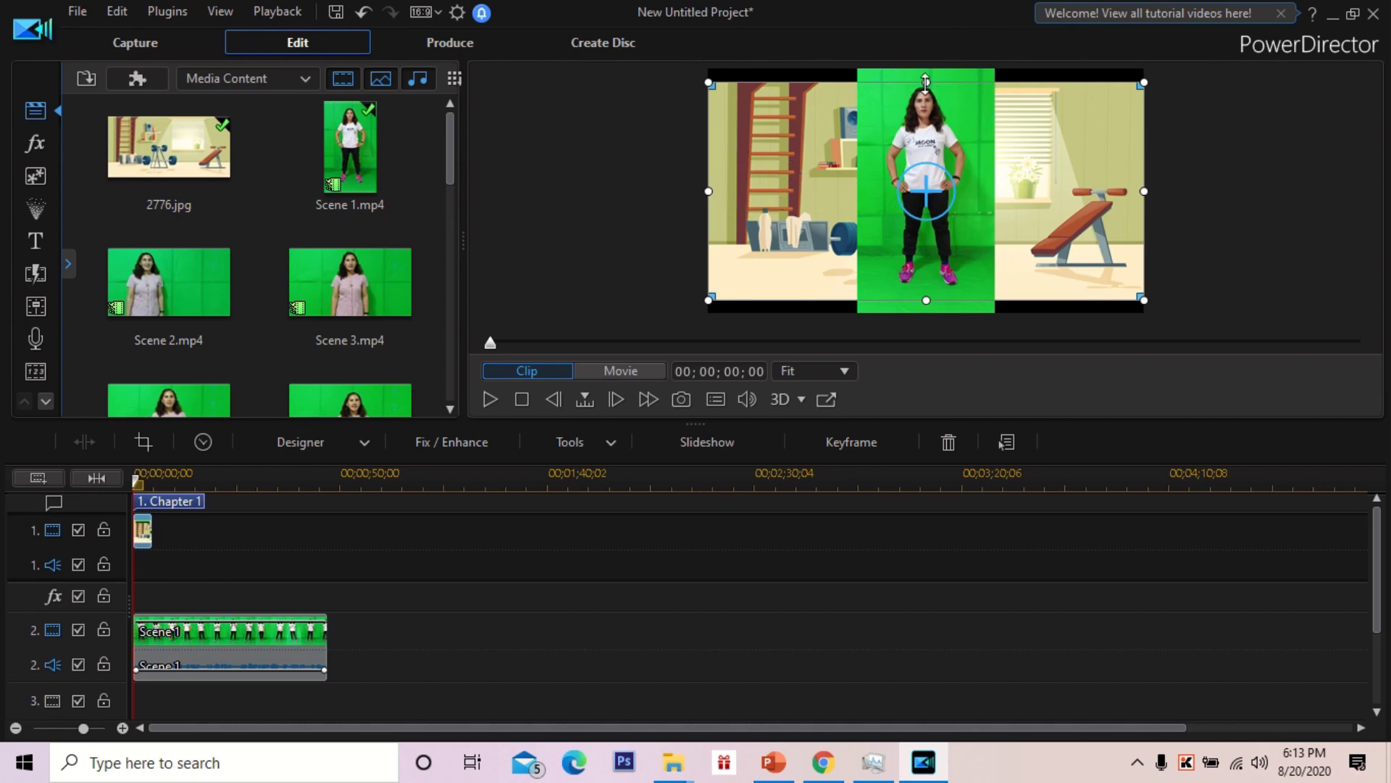
drag(926, 82, 925, 69)
drag(926, 81, 925, 68)
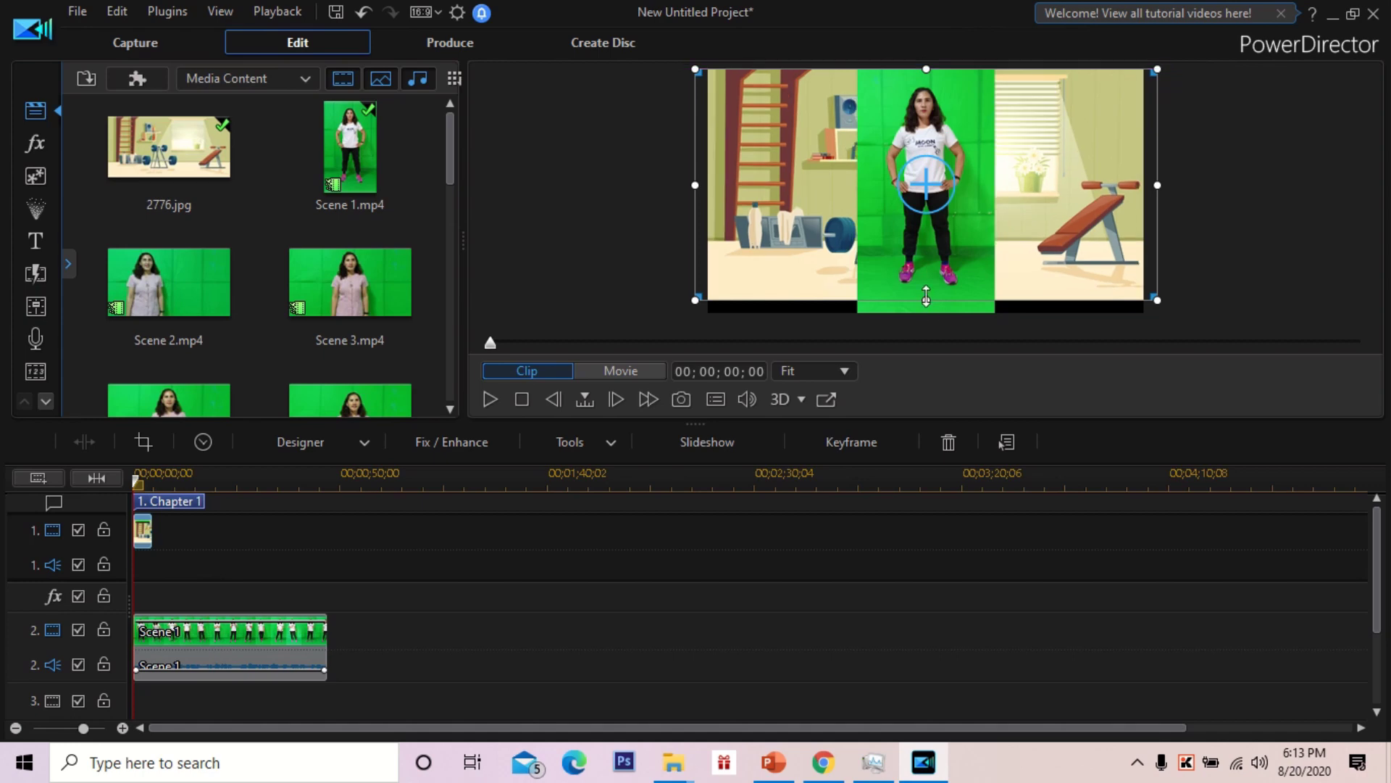
drag(926, 297, 925, 311)
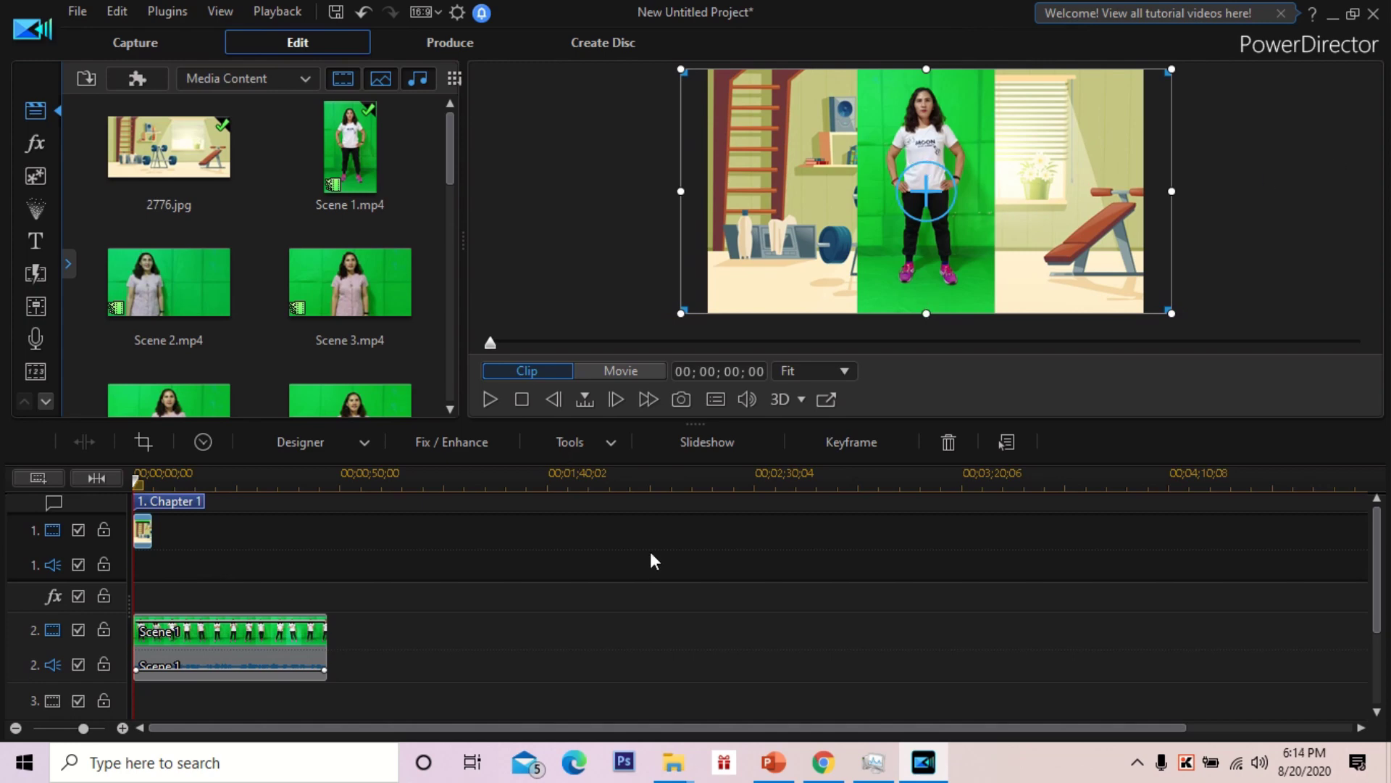
click(632, 646)
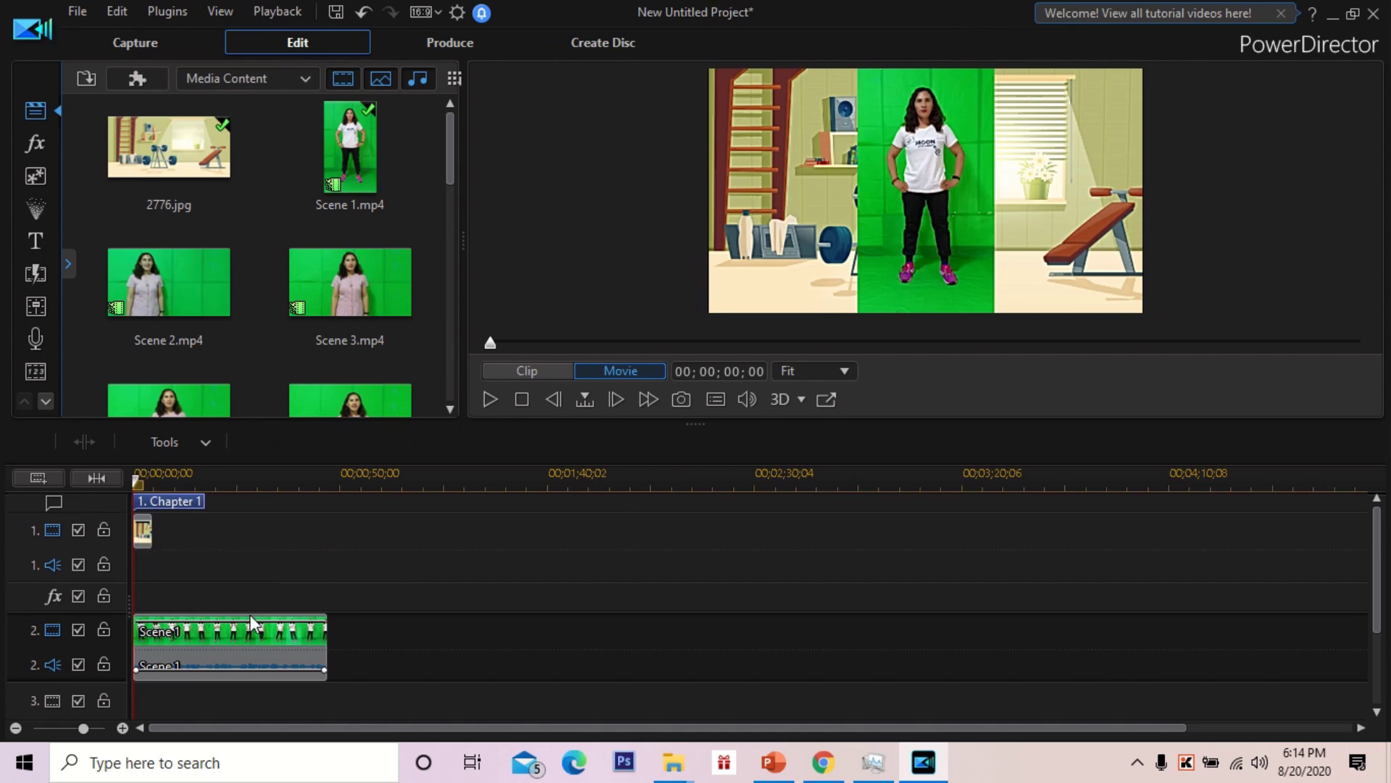
Apply the plain rectangle mask to the Scene 1 clip in the Mask Designer.
click(250, 641)
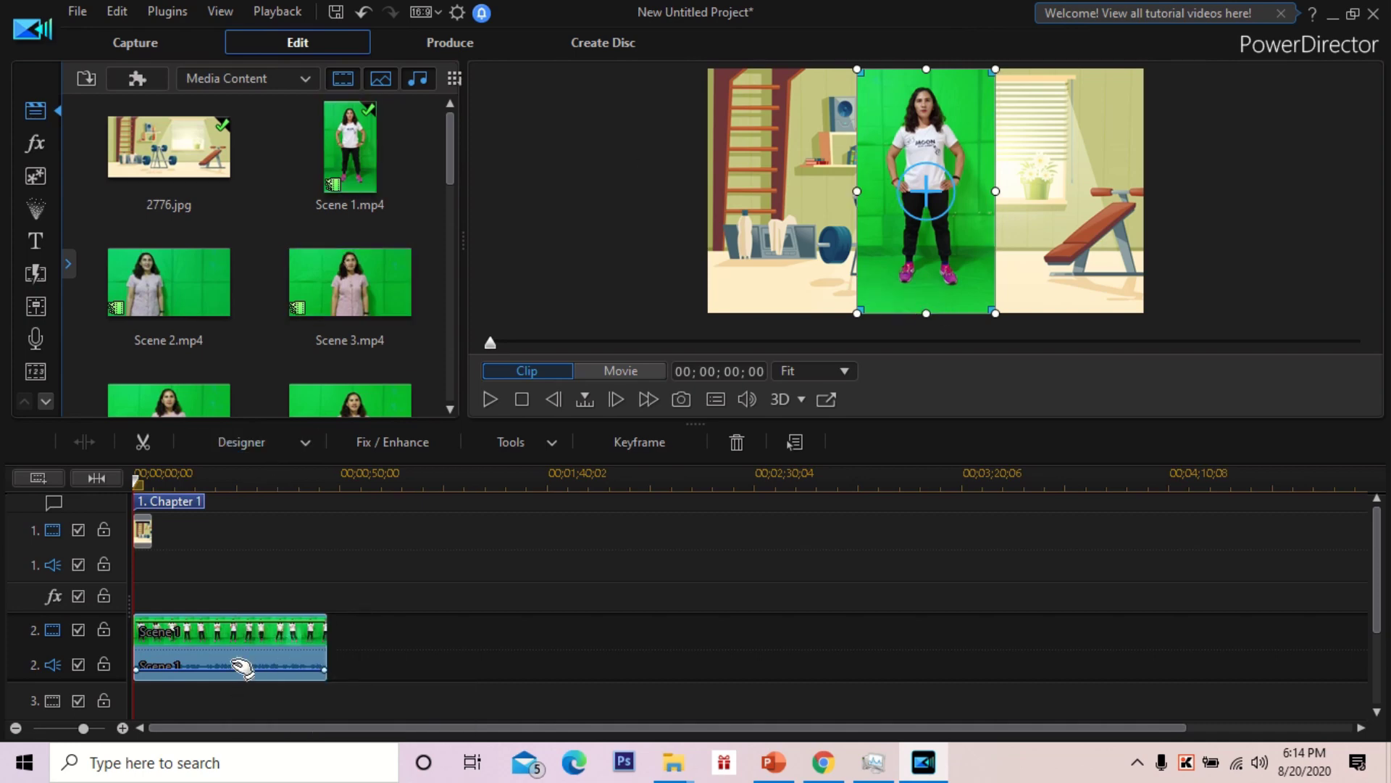
click(306, 440)
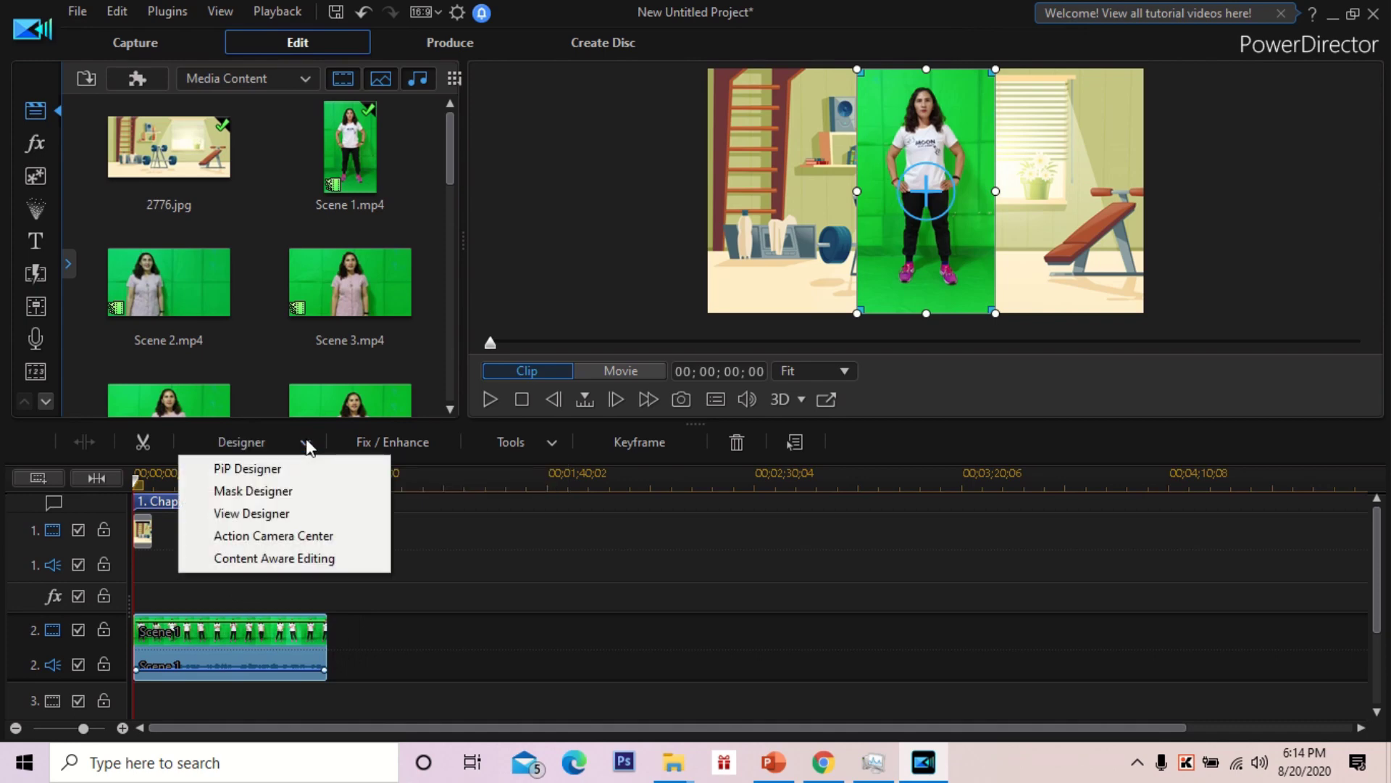
click(266, 492)
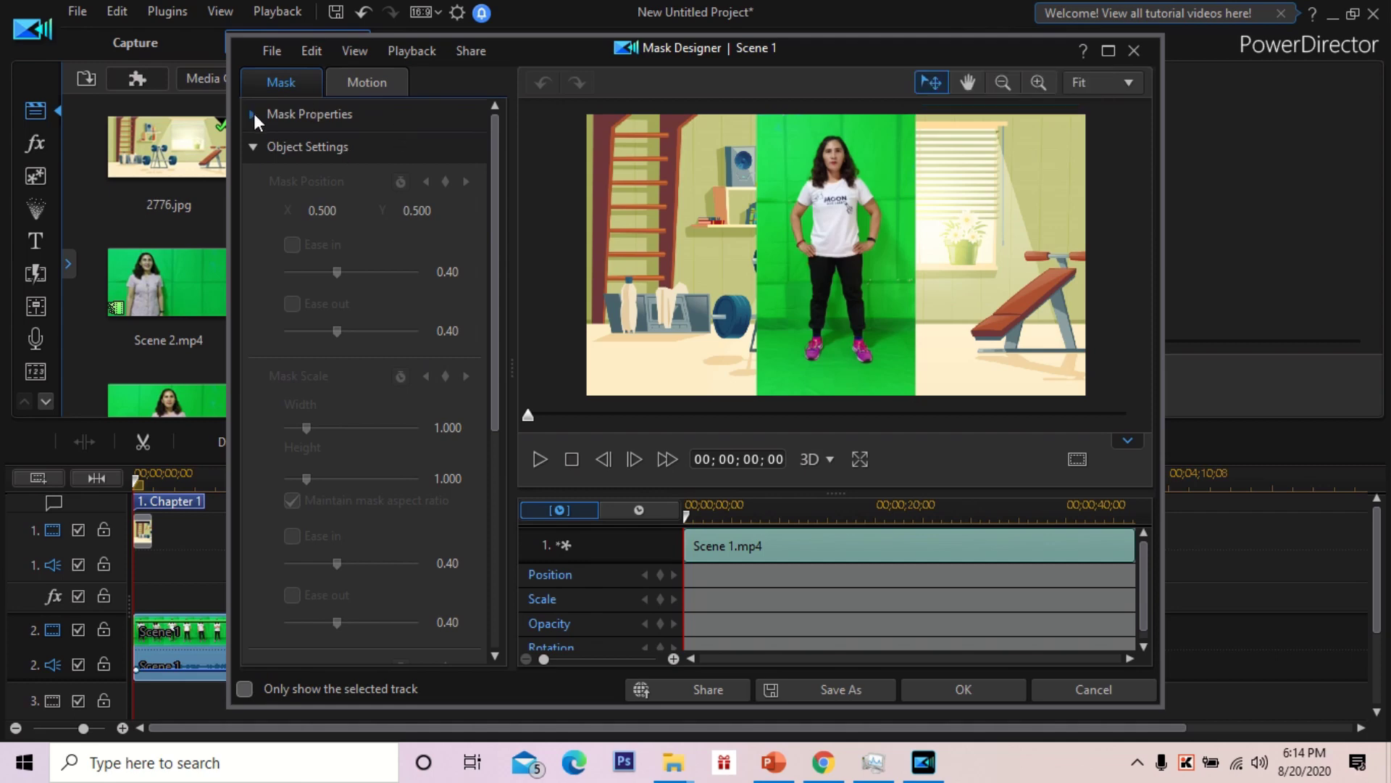
click(254, 113)
click(254, 114)
click(254, 113)
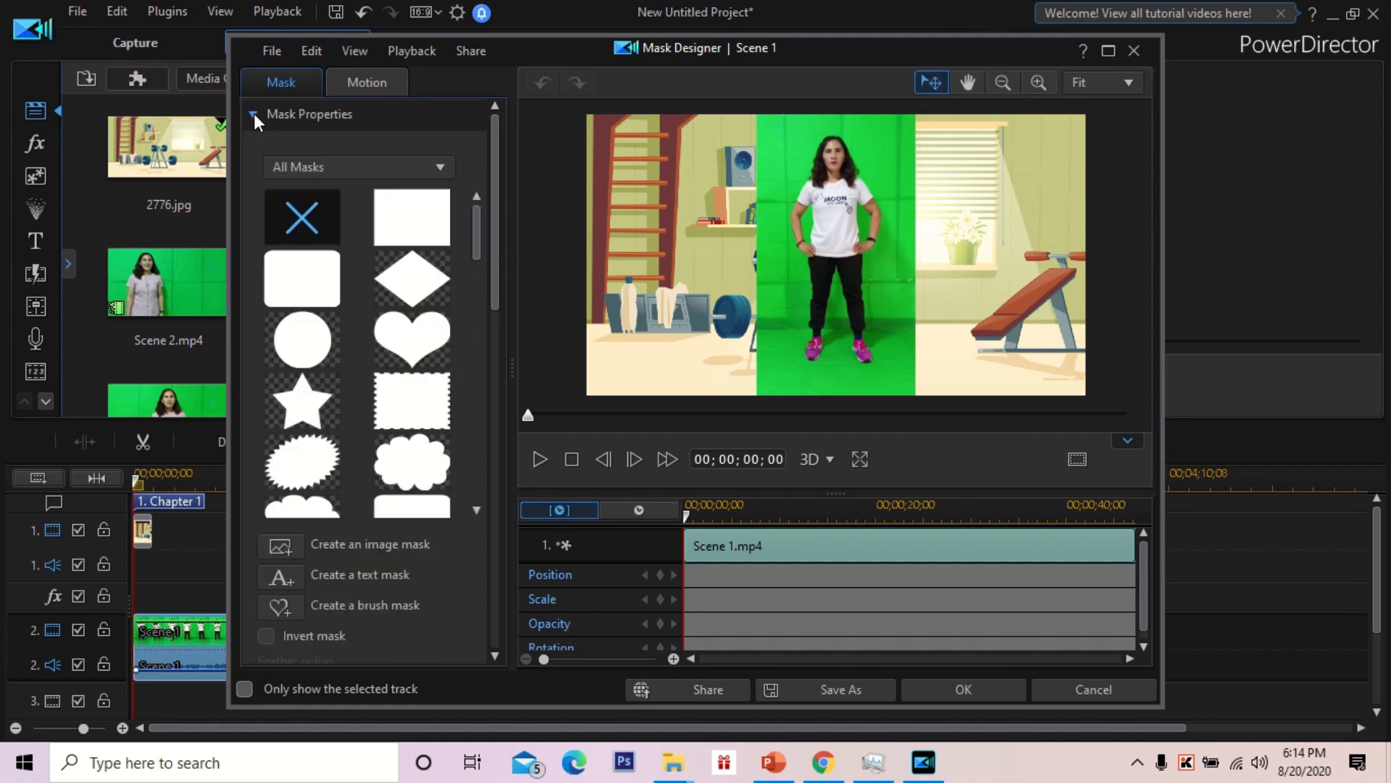
click(413, 227)
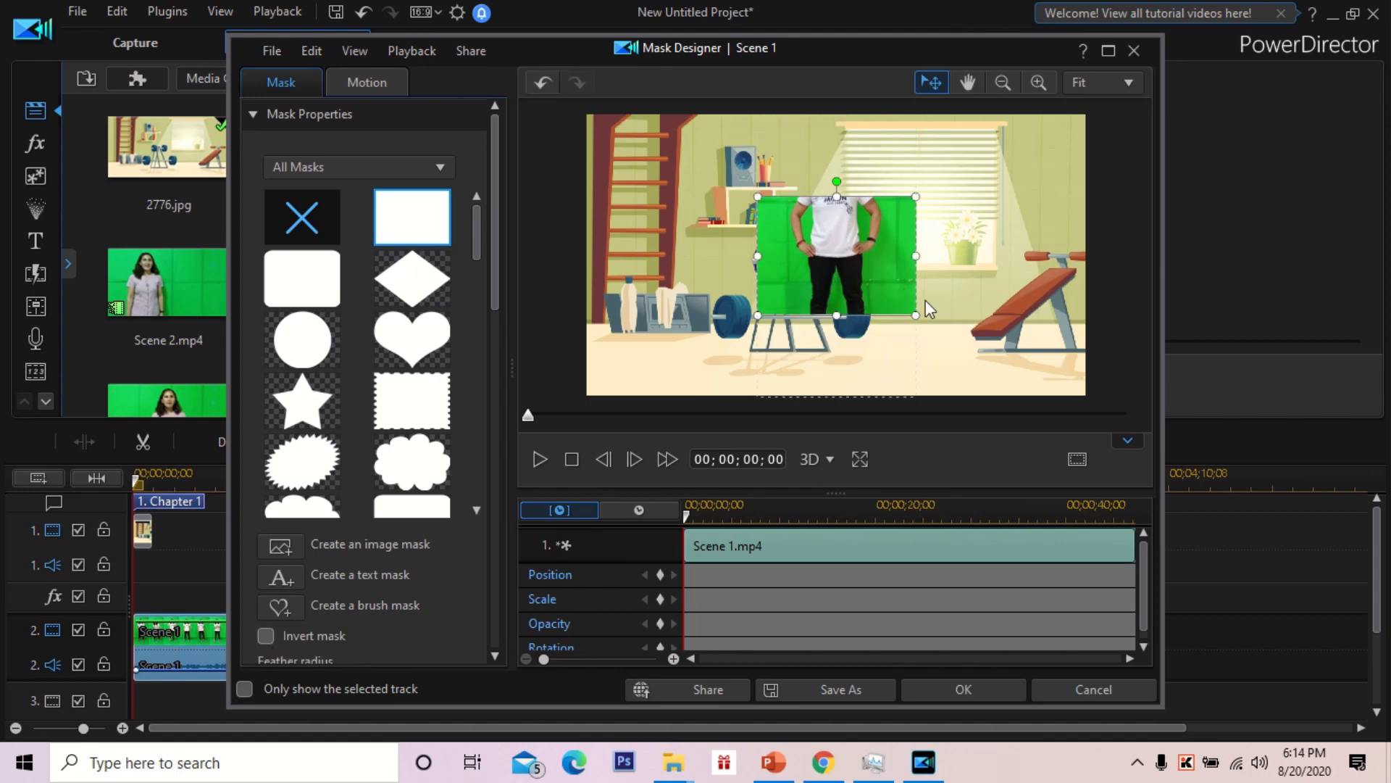
Unlock the mask's aspect ratio, stretch the rectangle to the full height of the Scene 1 clip, and accept the mask.
drag(837, 196, 832, 124)
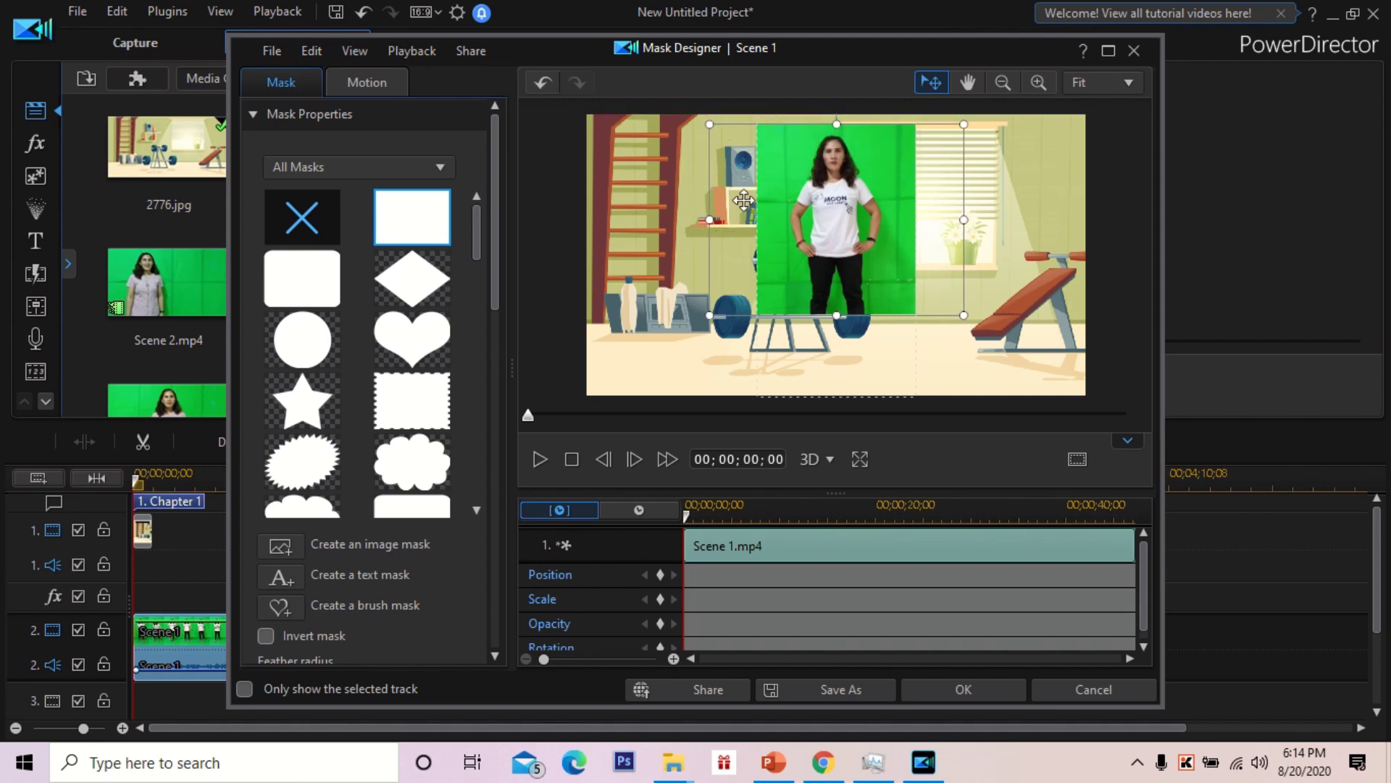
drag(838, 123, 837, 196)
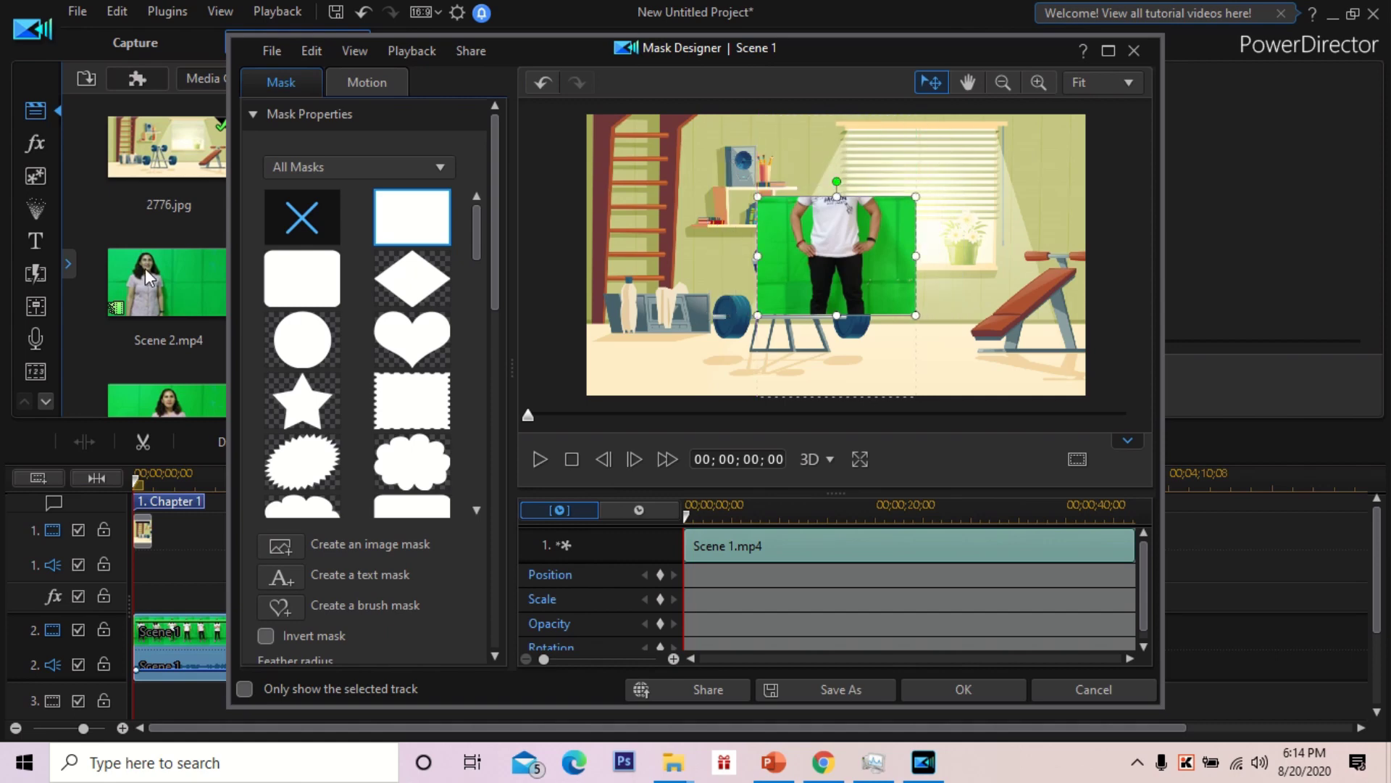
click(253, 115)
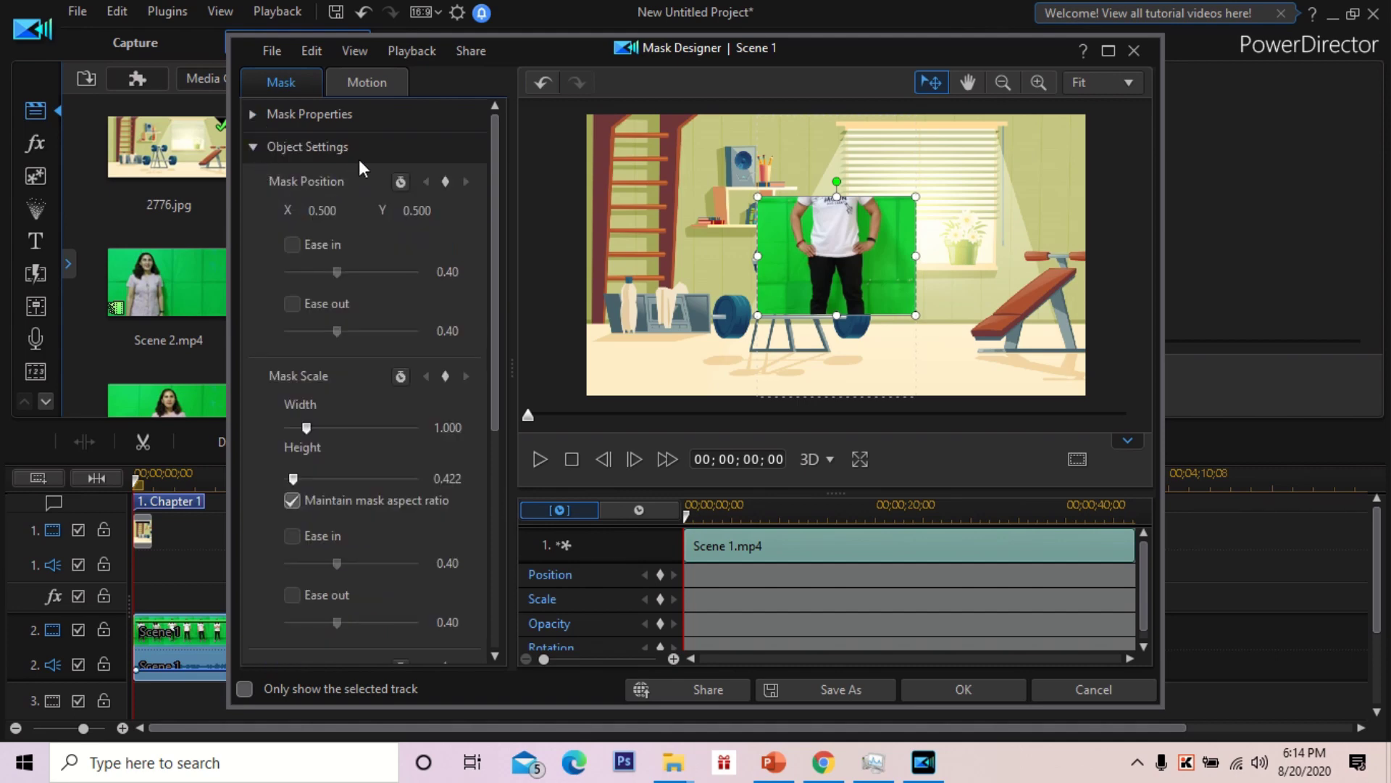
click(292, 500)
drag(837, 196, 834, 114)
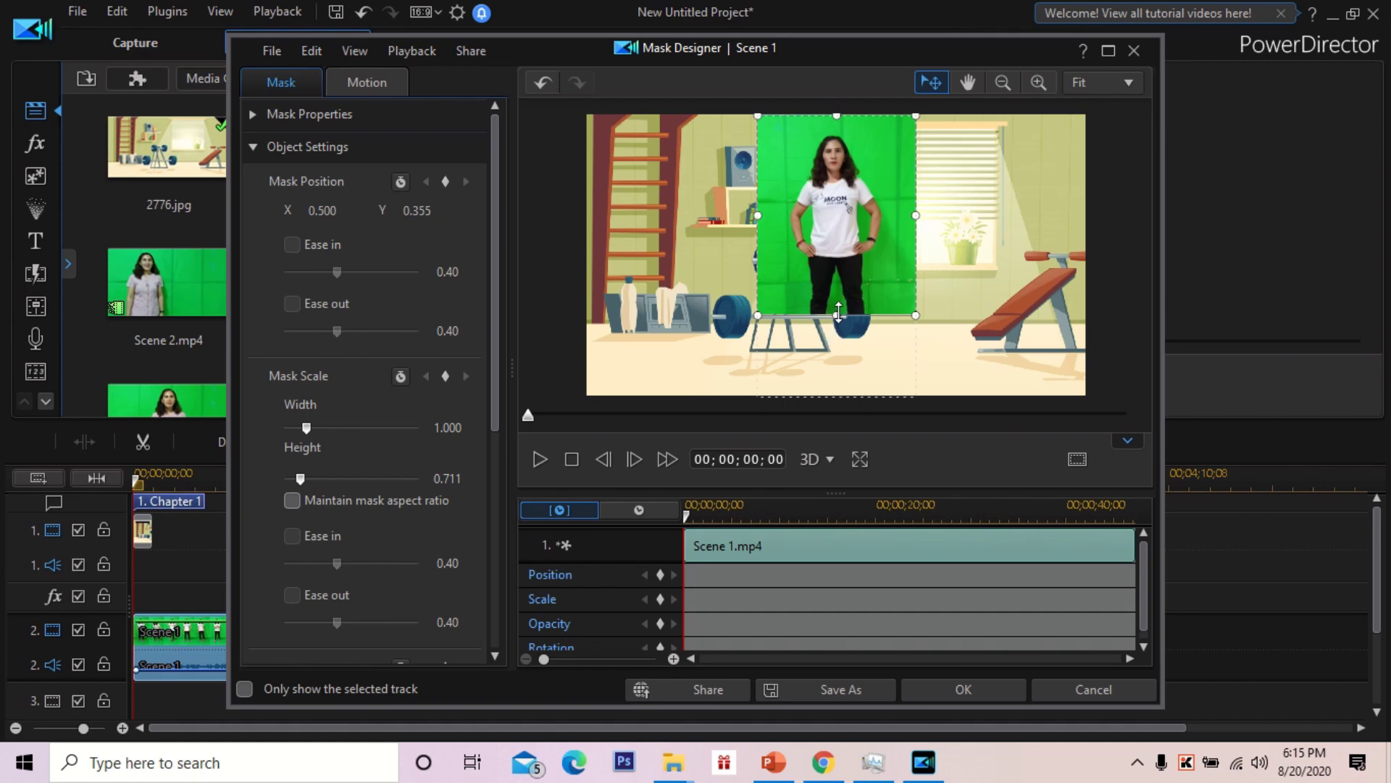
drag(834, 314, 832, 398)
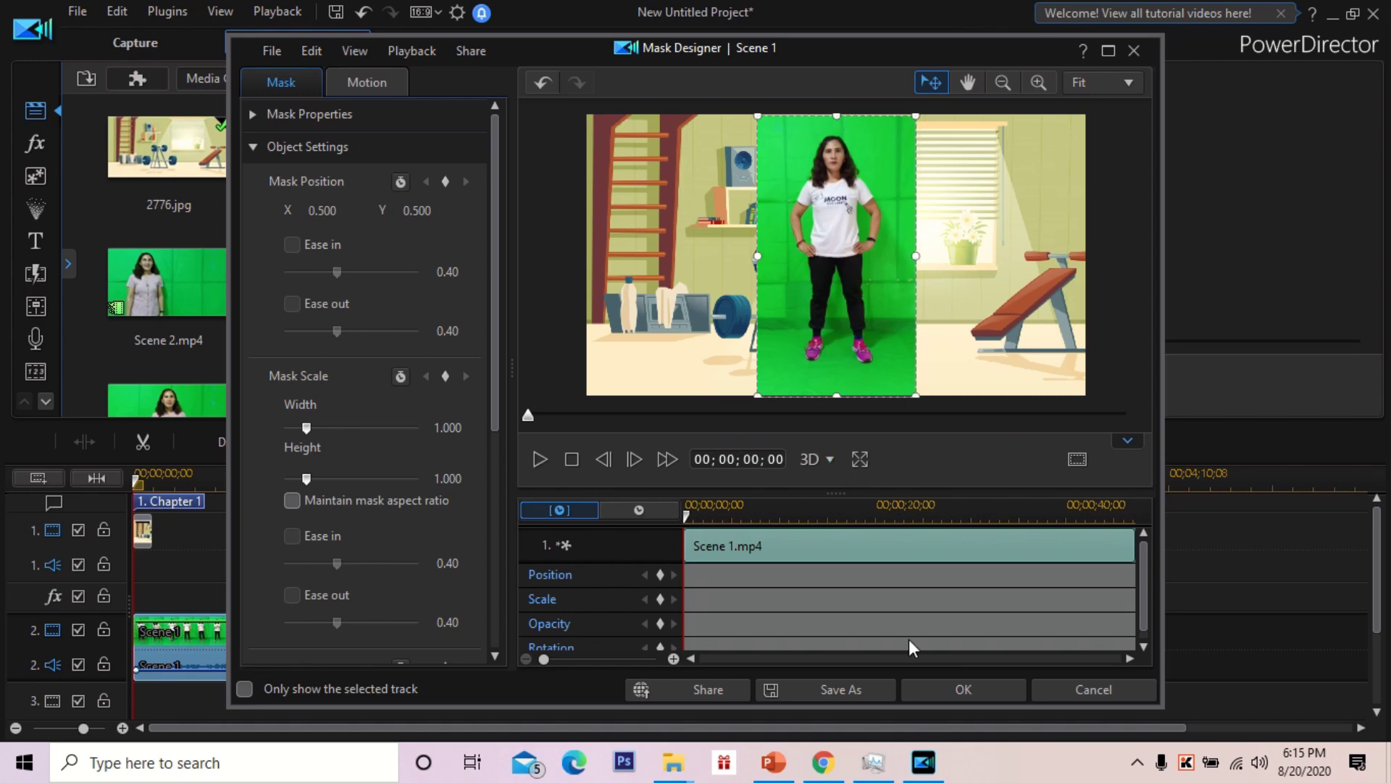
click(945, 688)
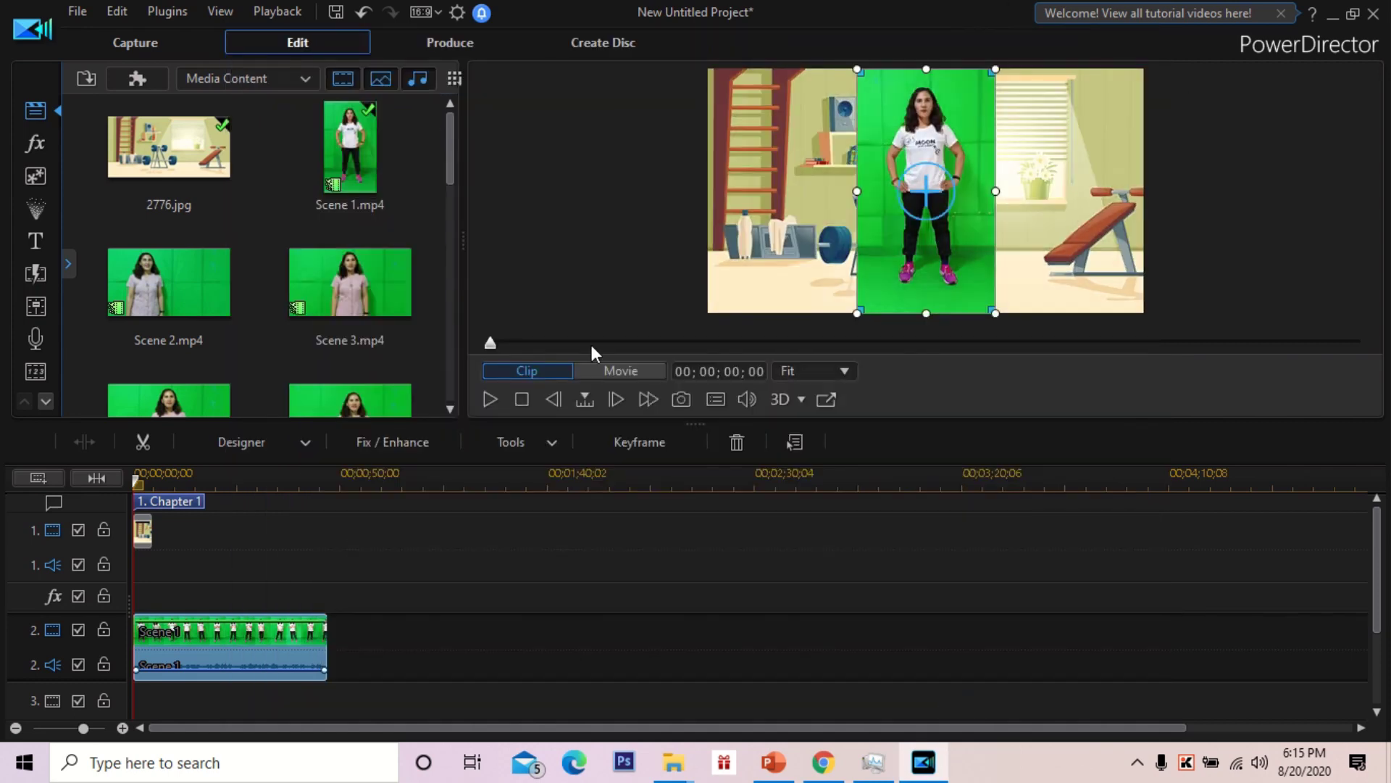
Enable Chroma Key for Scene 1 in the PiP Designer, keying out the sampled green backdrop with a color range of 30.
click(224, 437)
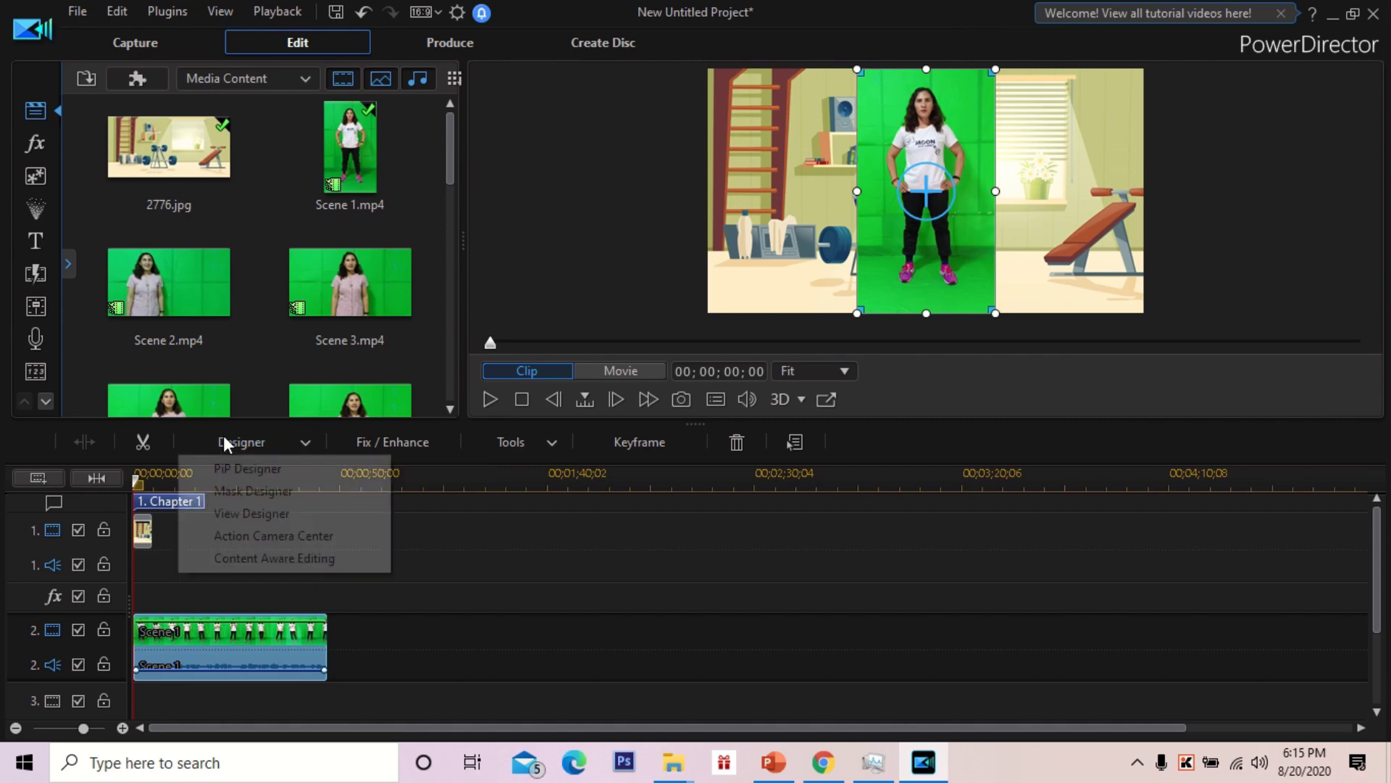
click(268, 469)
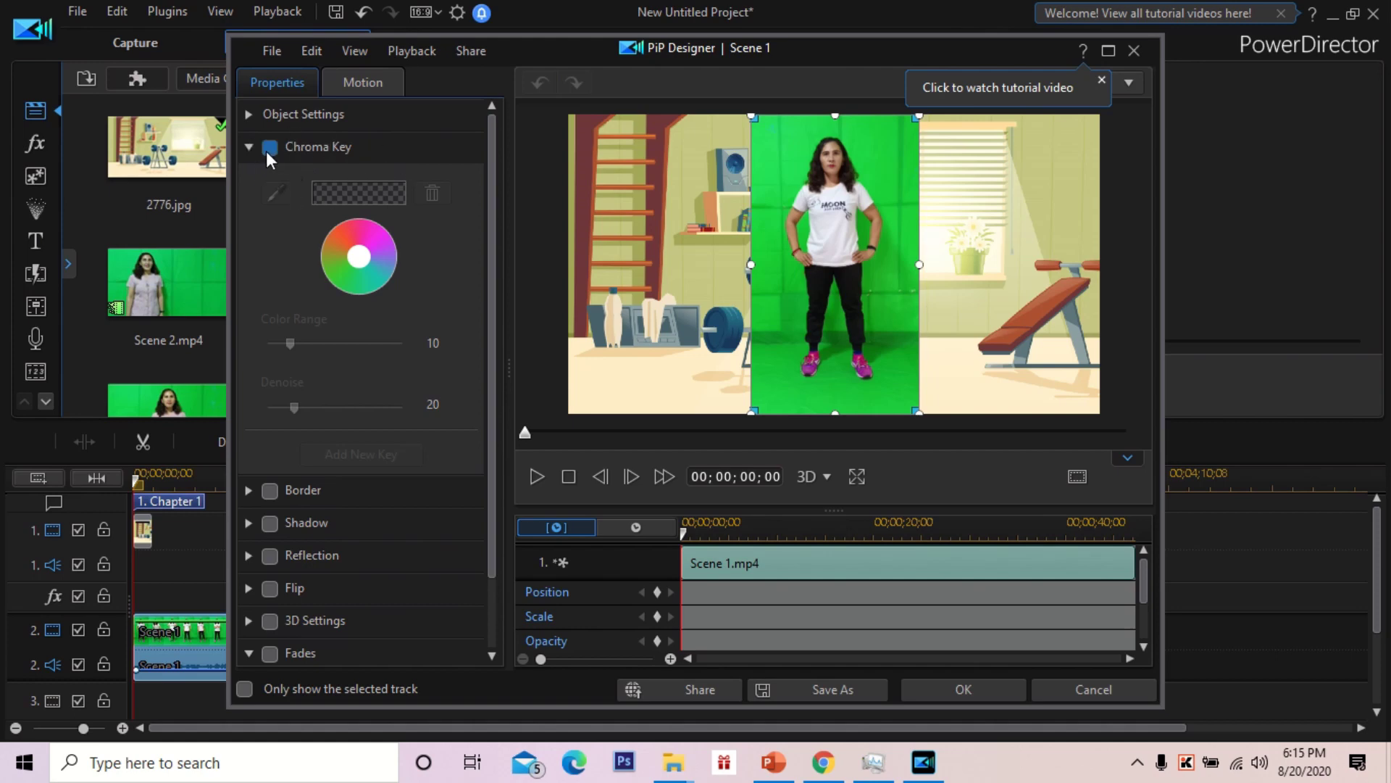
click(268, 148)
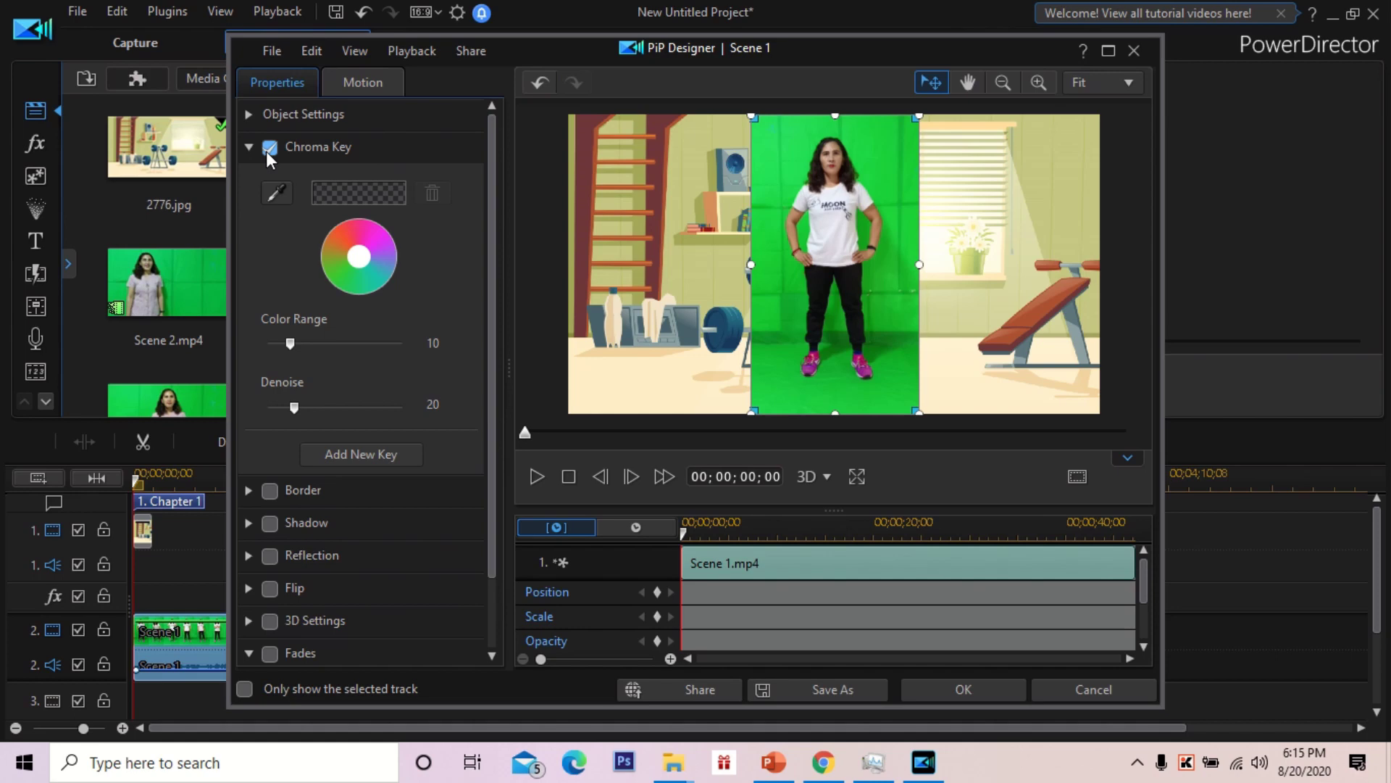
click(281, 197)
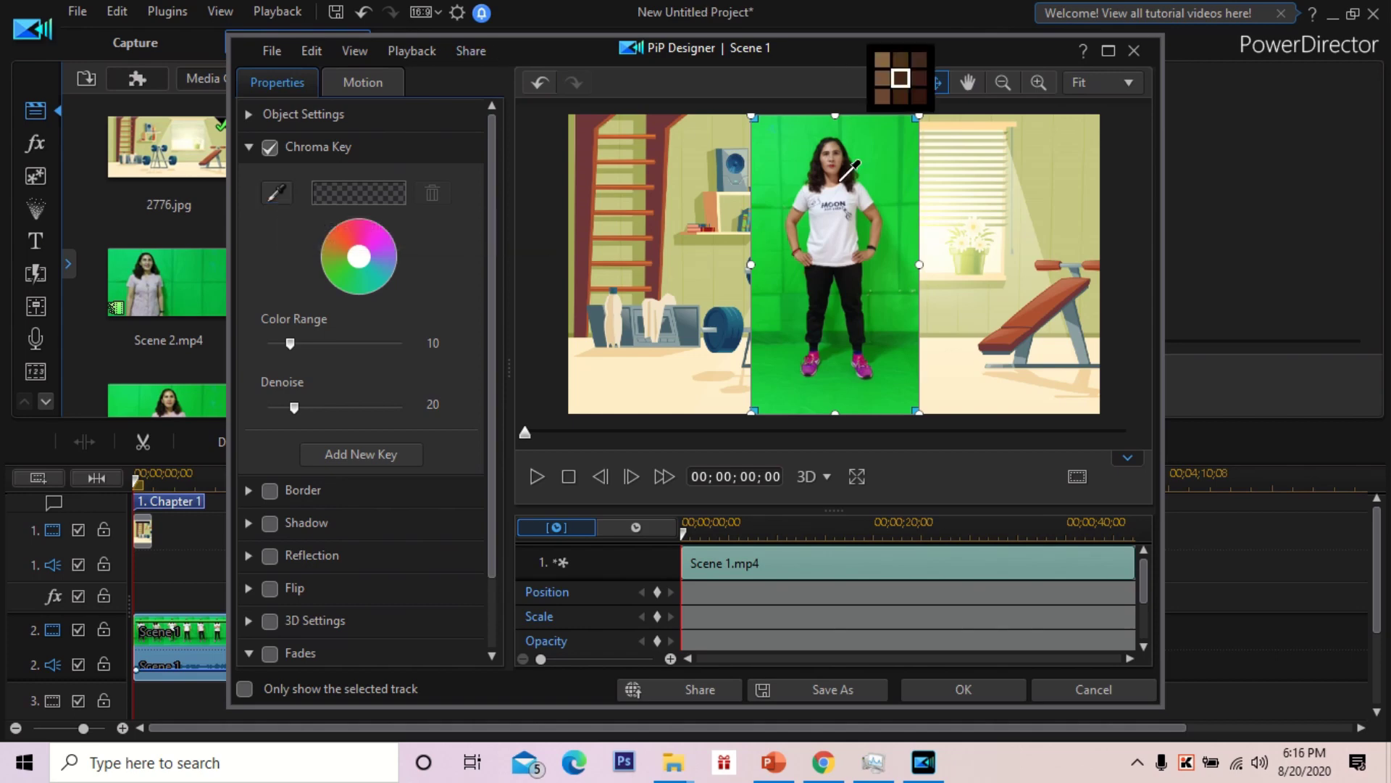
click(835, 319)
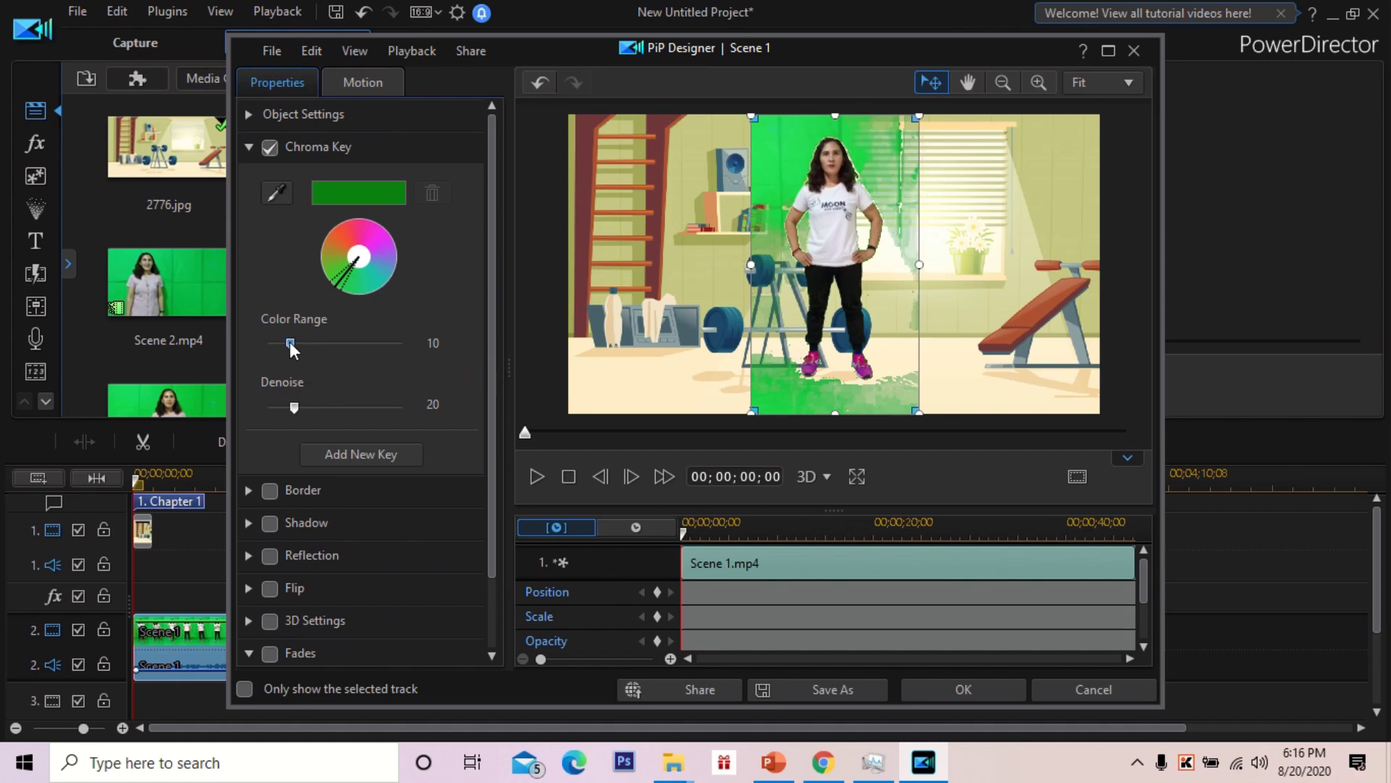
drag(289, 341, 334, 349)
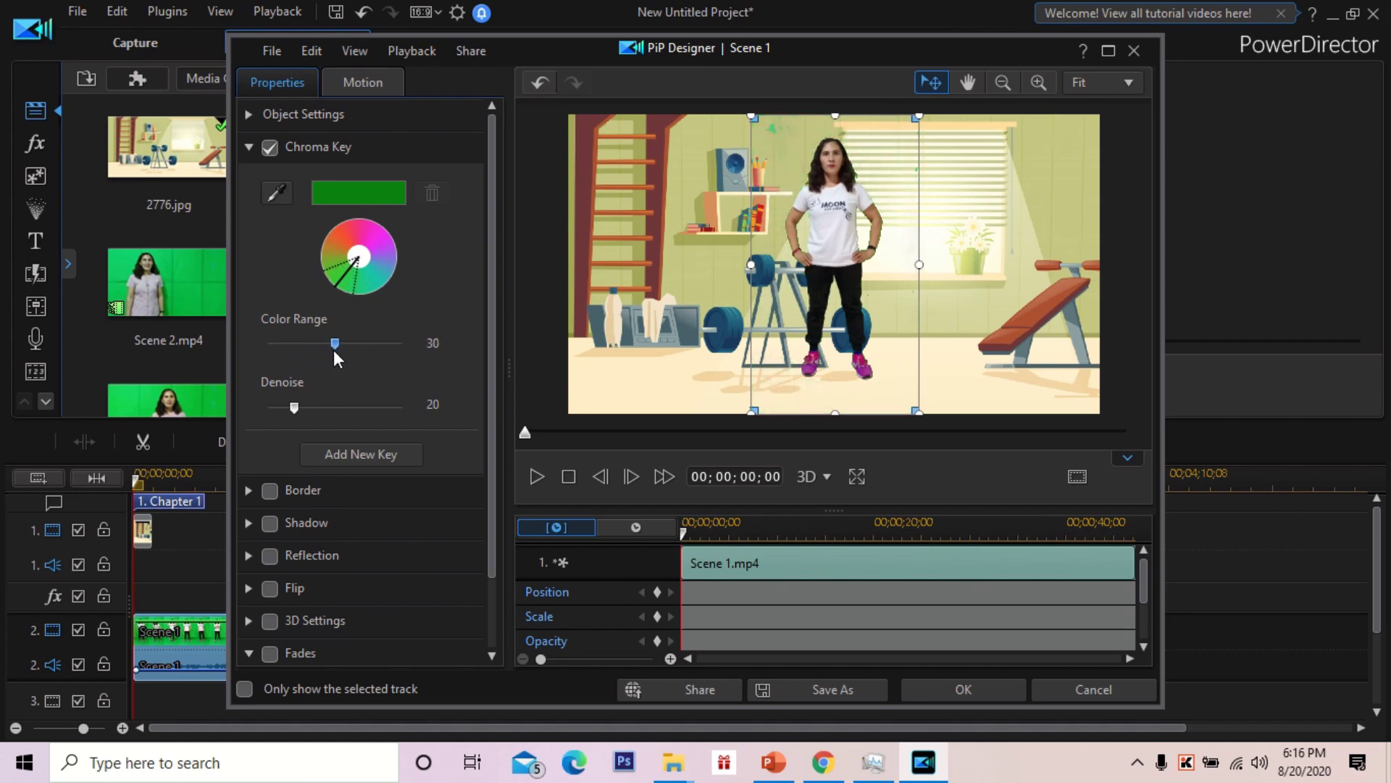
Inspect the keyed edges of the figure at 400% zoom, with and without only the selected track shown.
click(1129, 84)
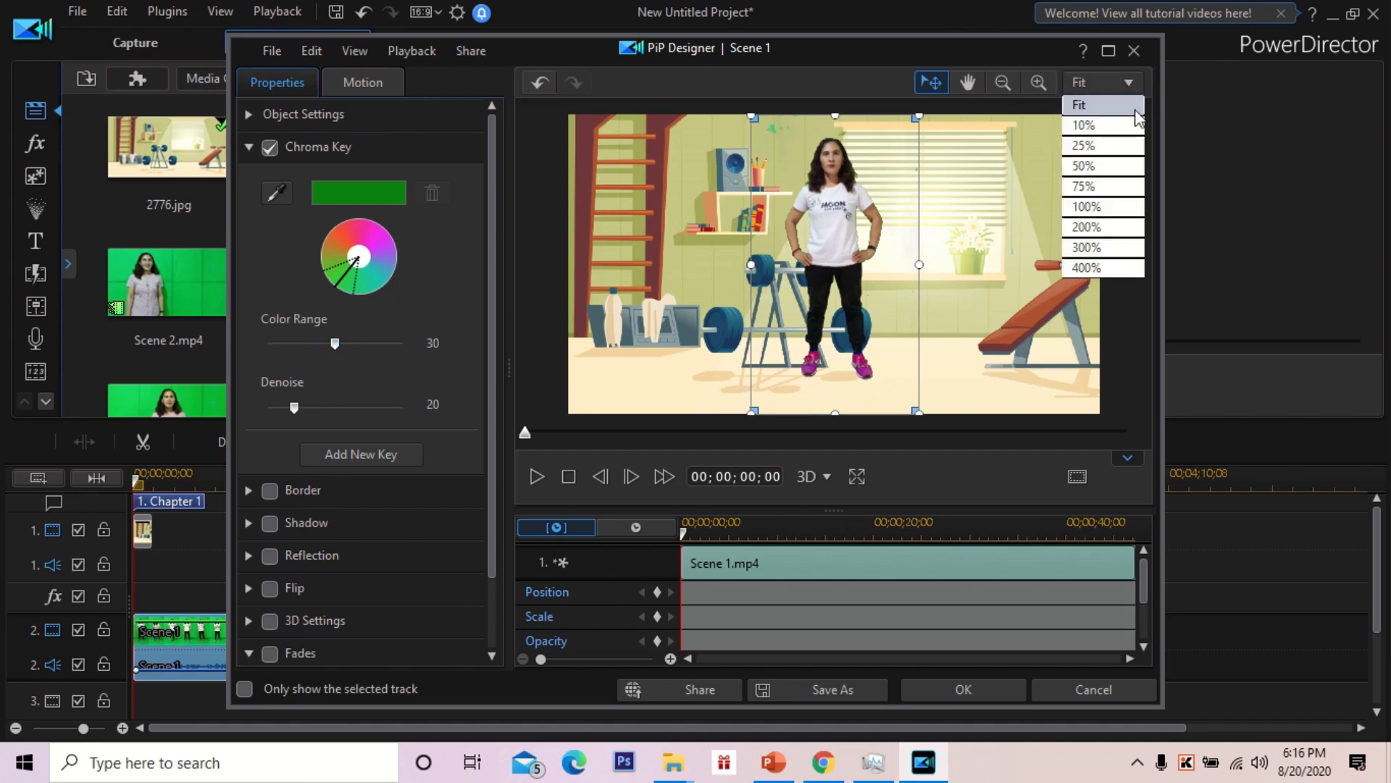
click(1119, 269)
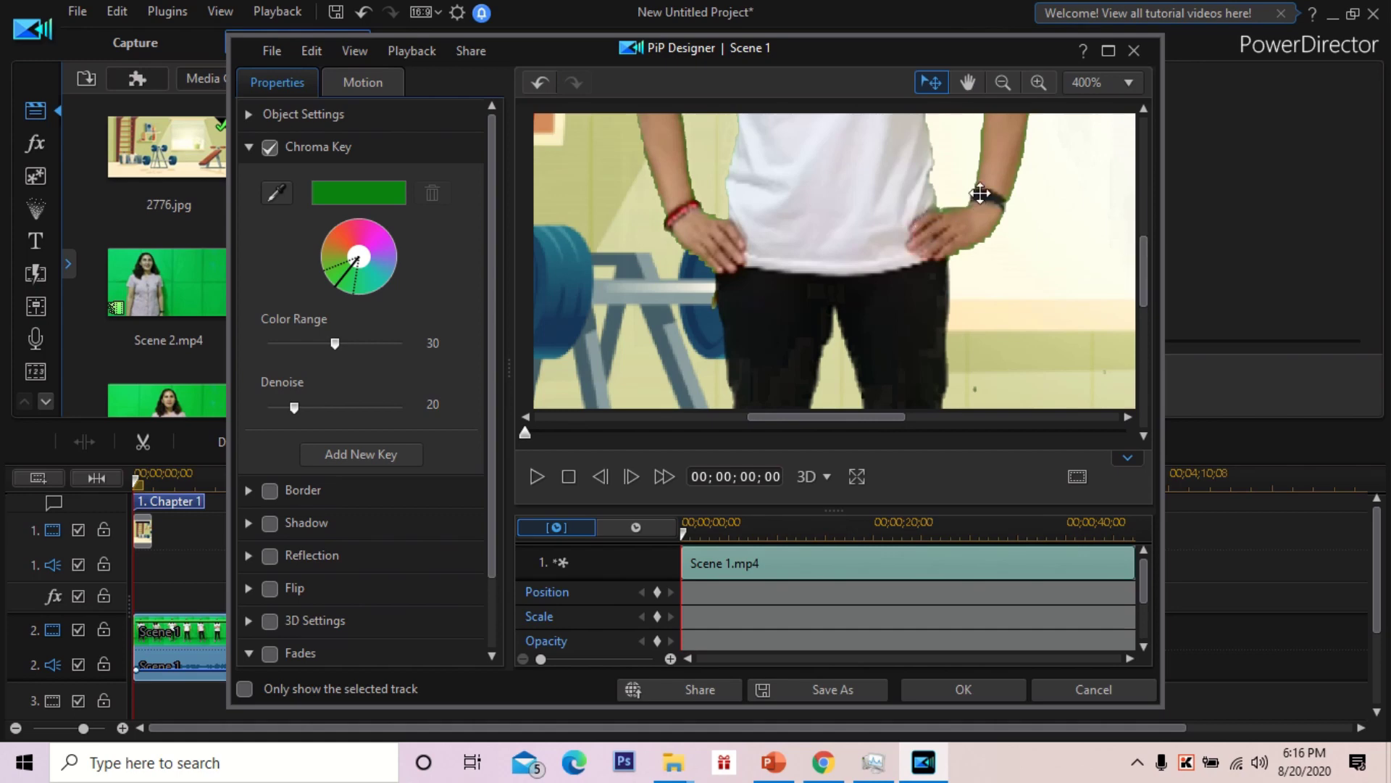
click(247, 686)
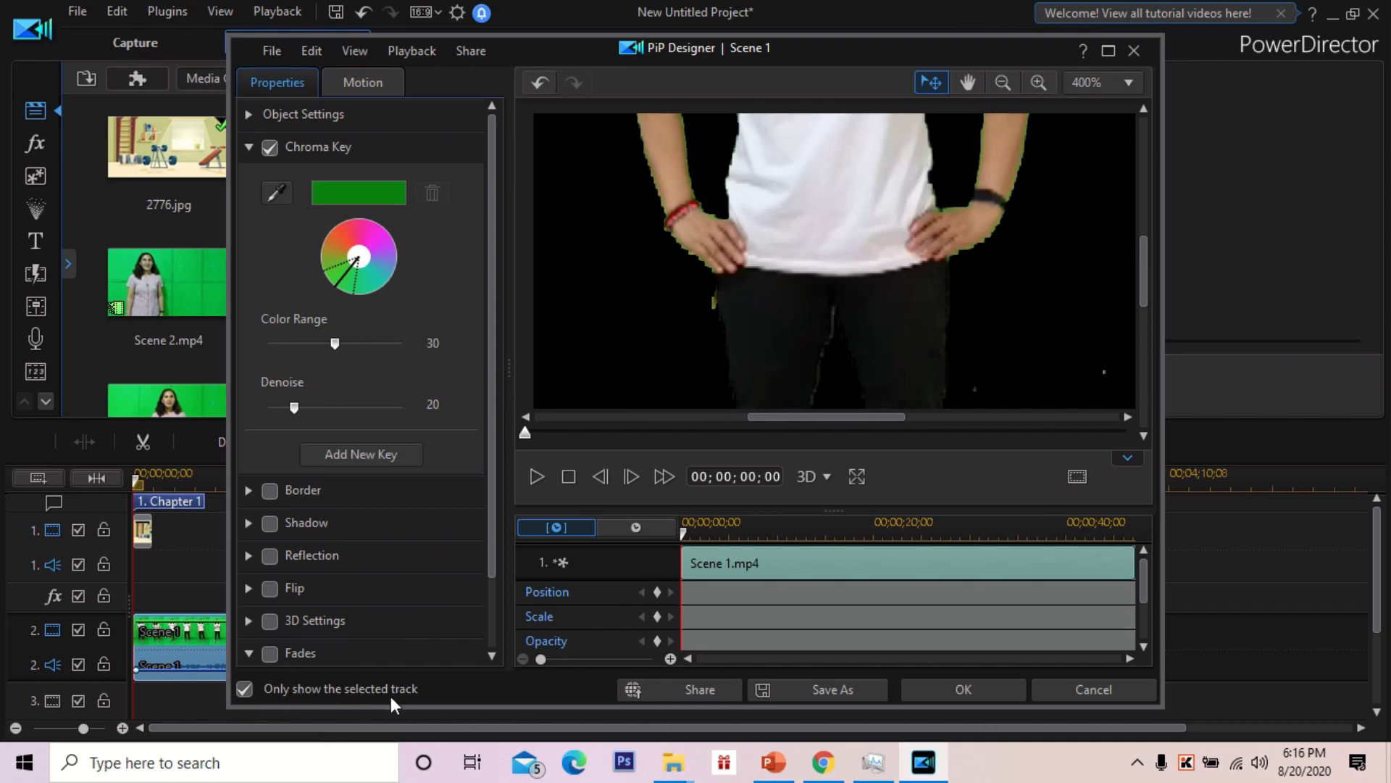
click(244, 689)
click(244, 688)
click(244, 688)
click(244, 688)
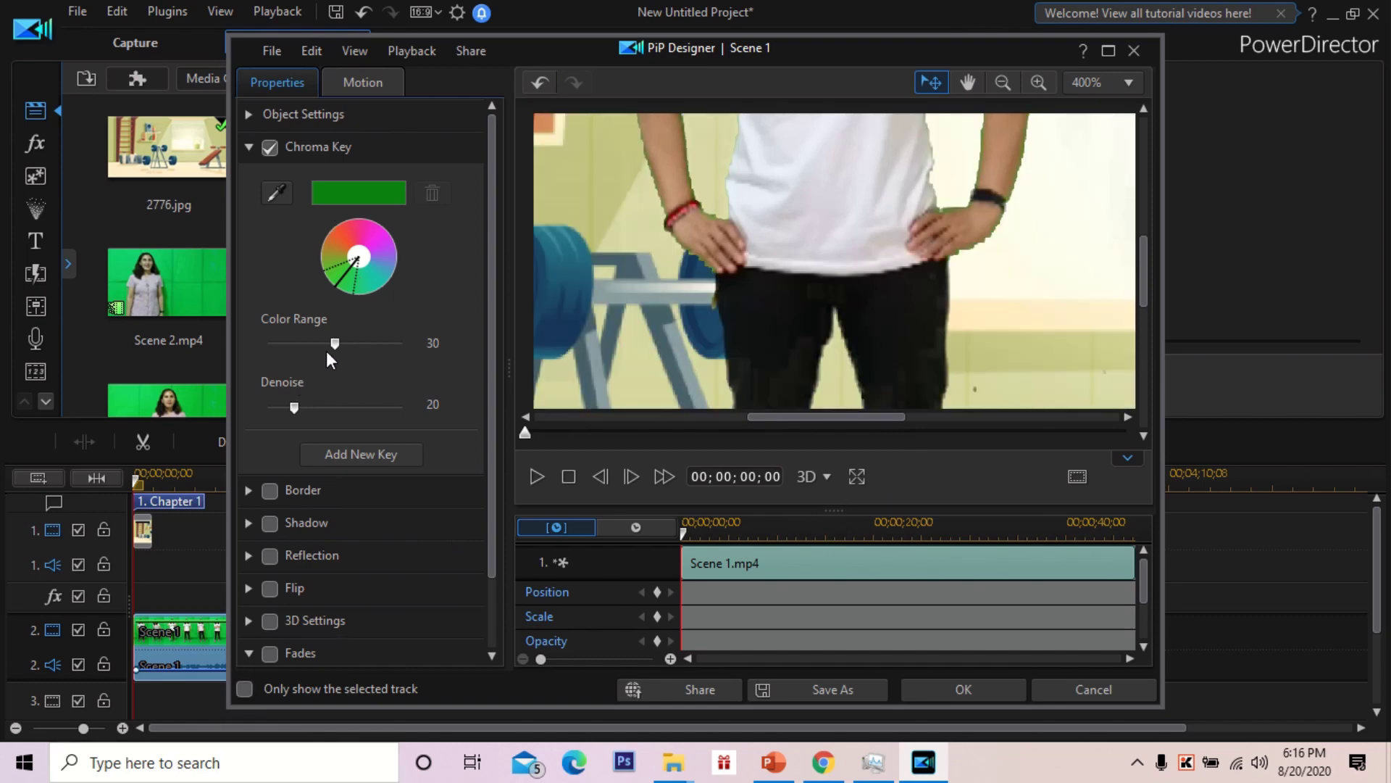
Set the chroma key's color range to 60 and its denoise to 0.
drag(335, 345, 381, 358)
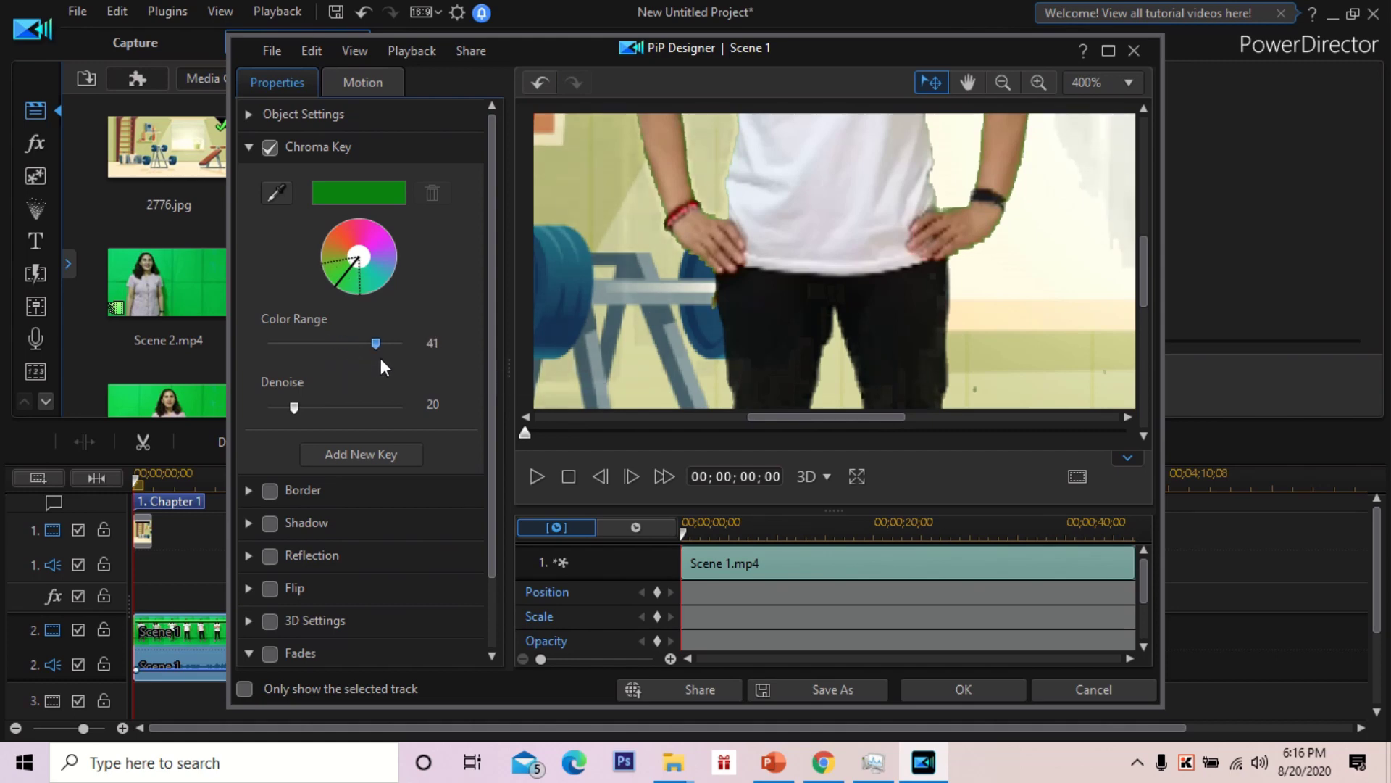
click(1129, 82)
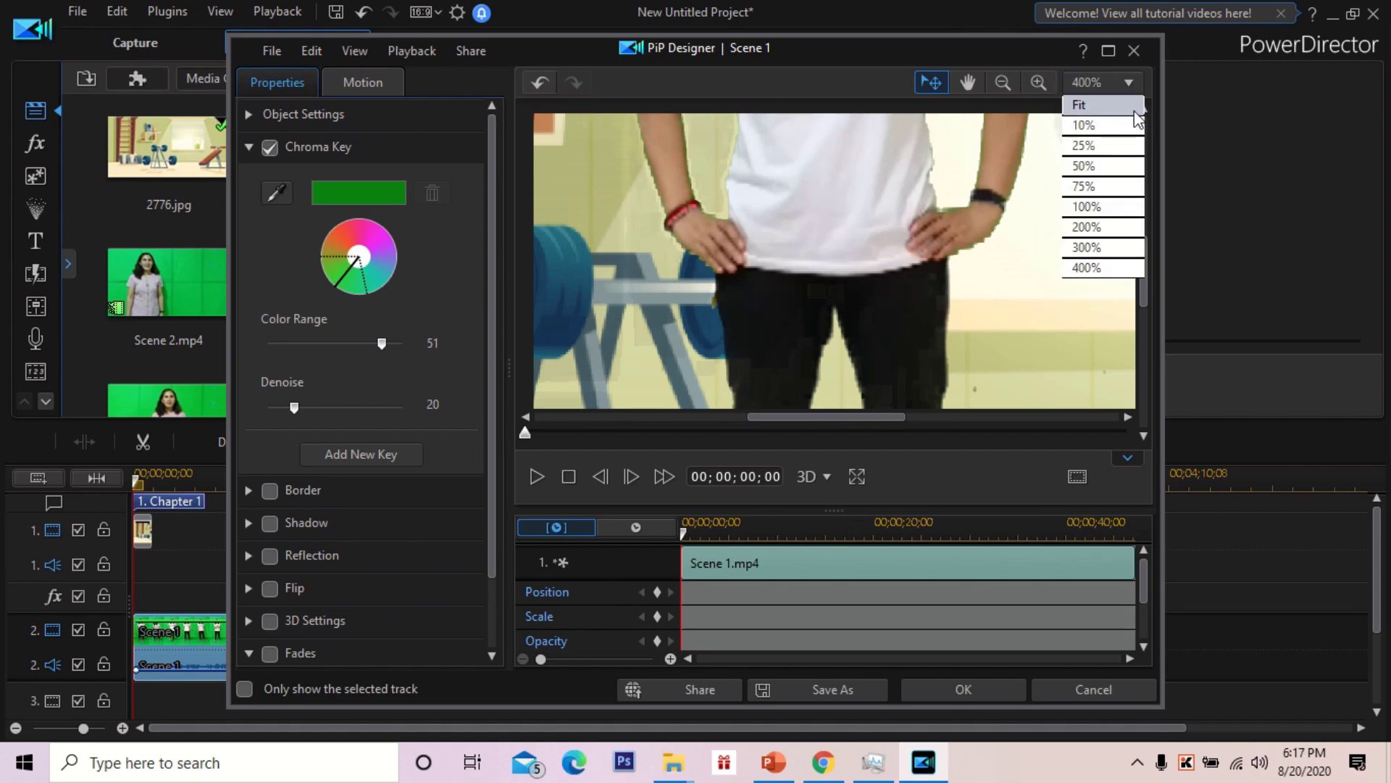
click(1135, 109)
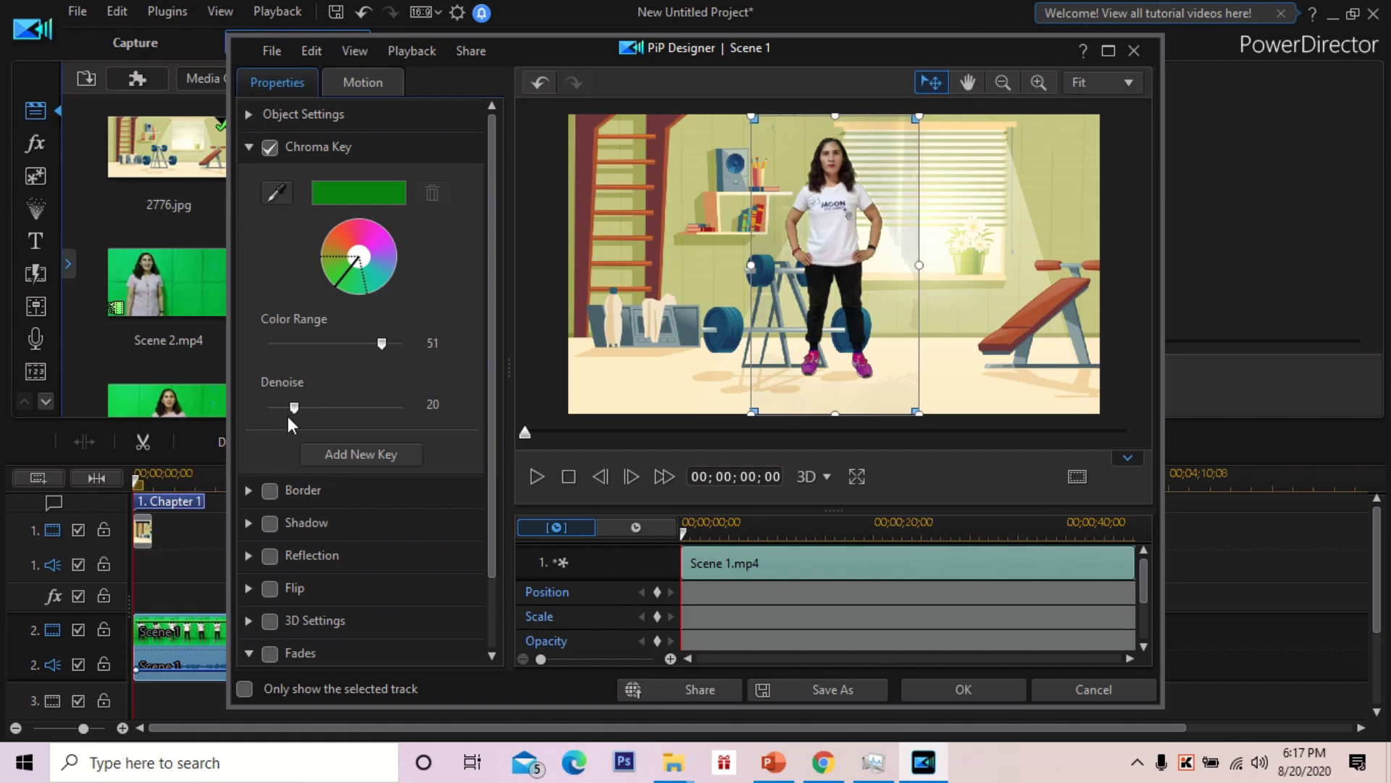
drag(289, 410, 271, 411)
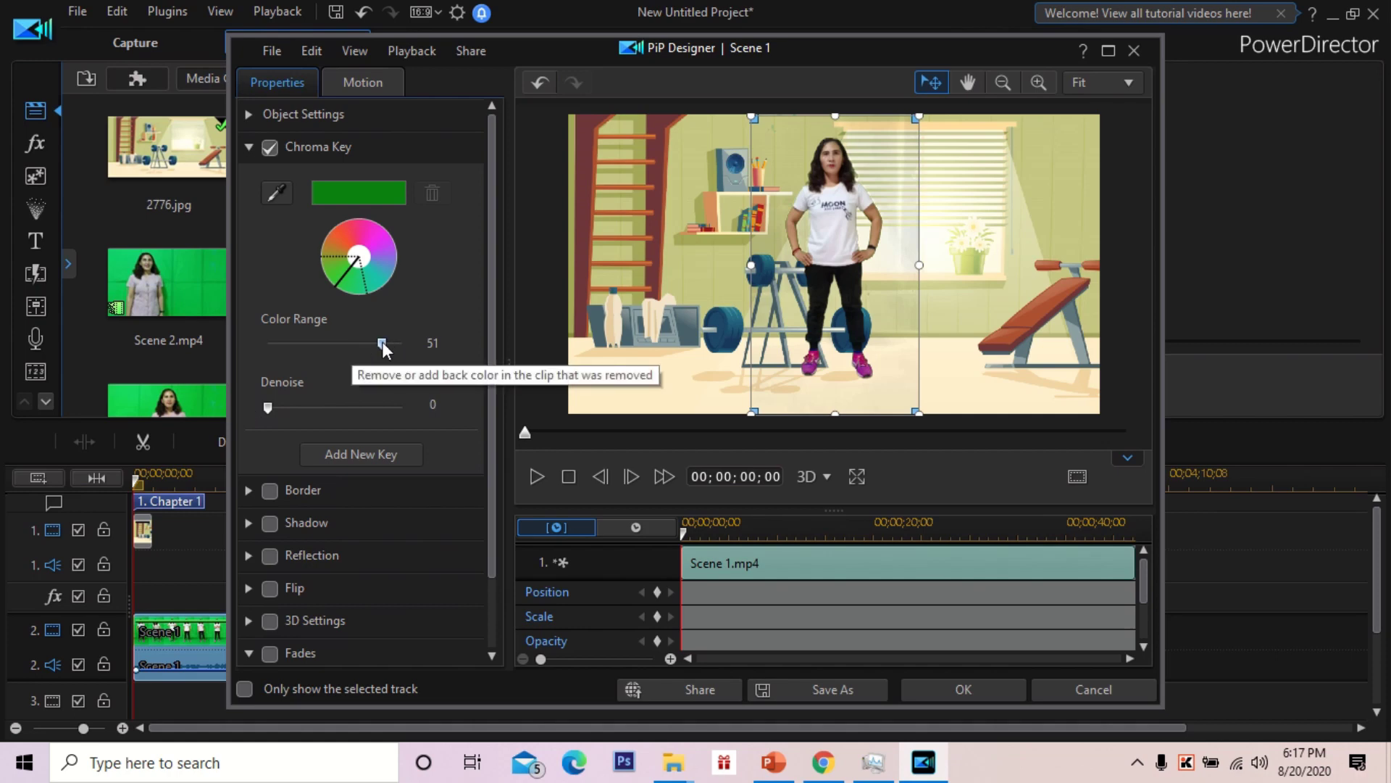
drag(381, 341, 406, 345)
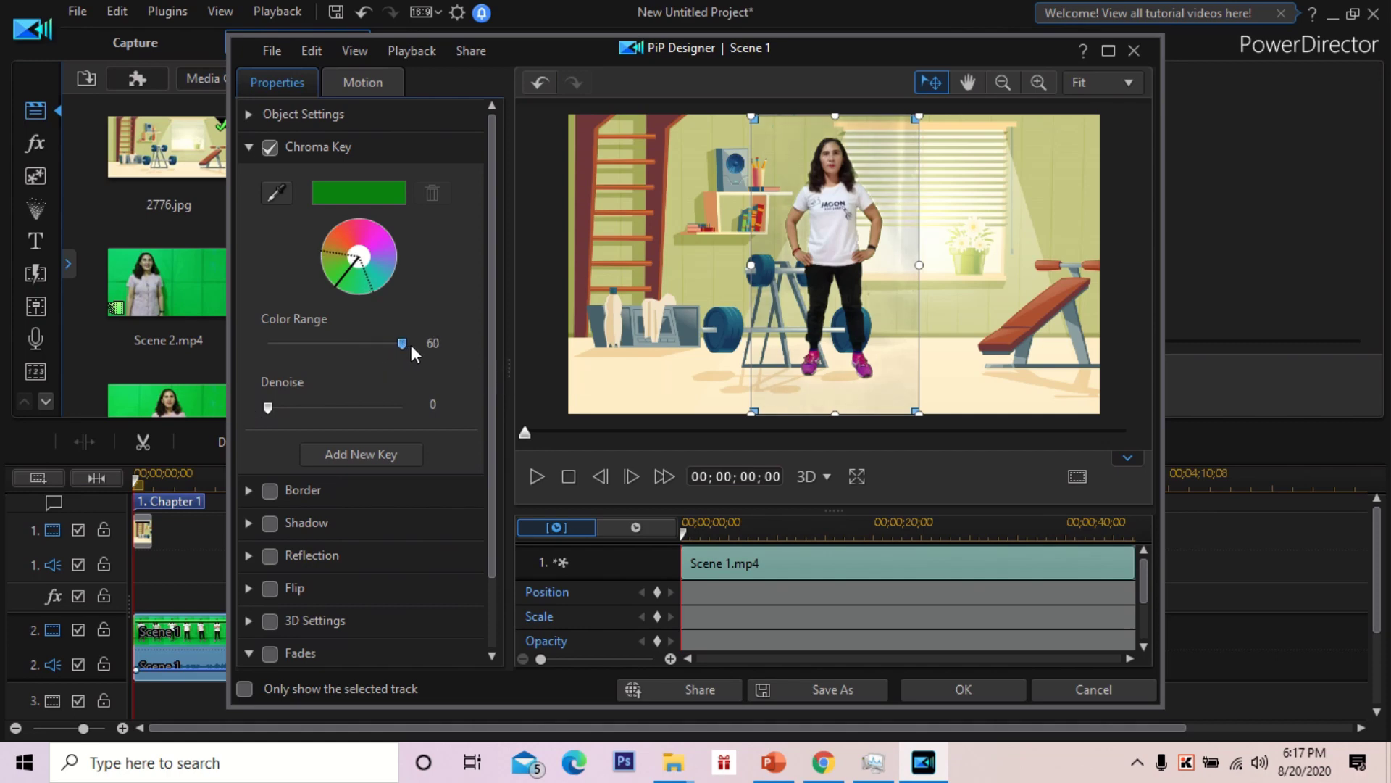
Check the keyed edges at 400% zoom and play the clip in the fitted preview.
click(1143, 85)
click(1110, 267)
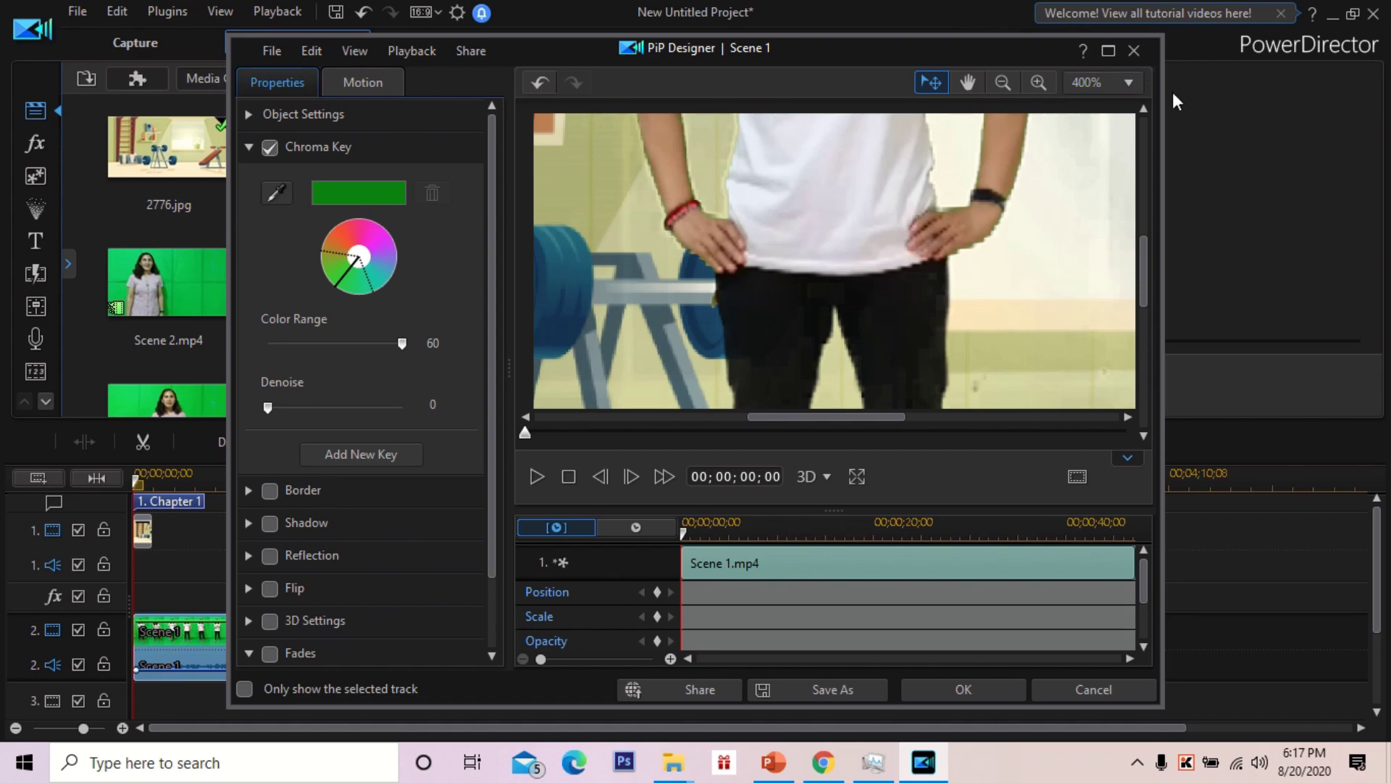
click(1124, 81)
click(1121, 107)
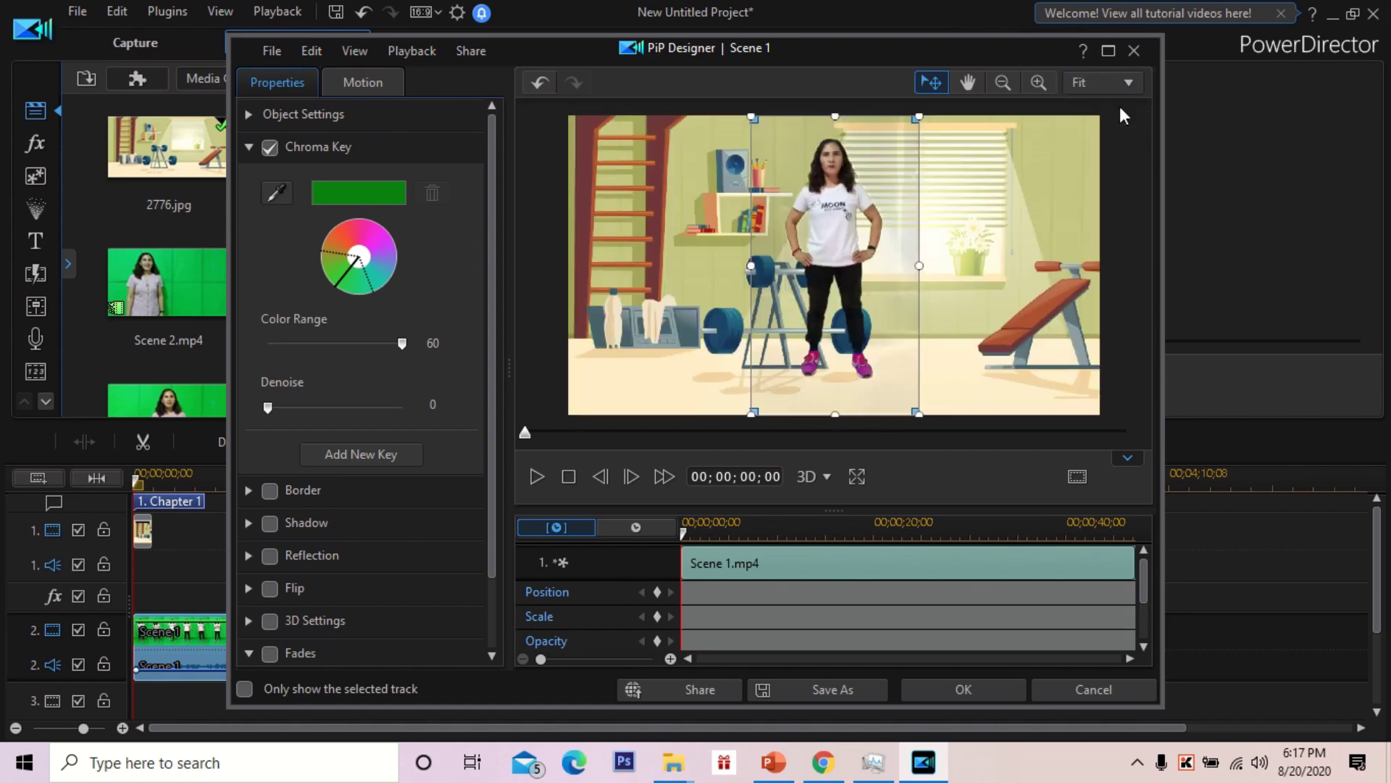
click(537, 477)
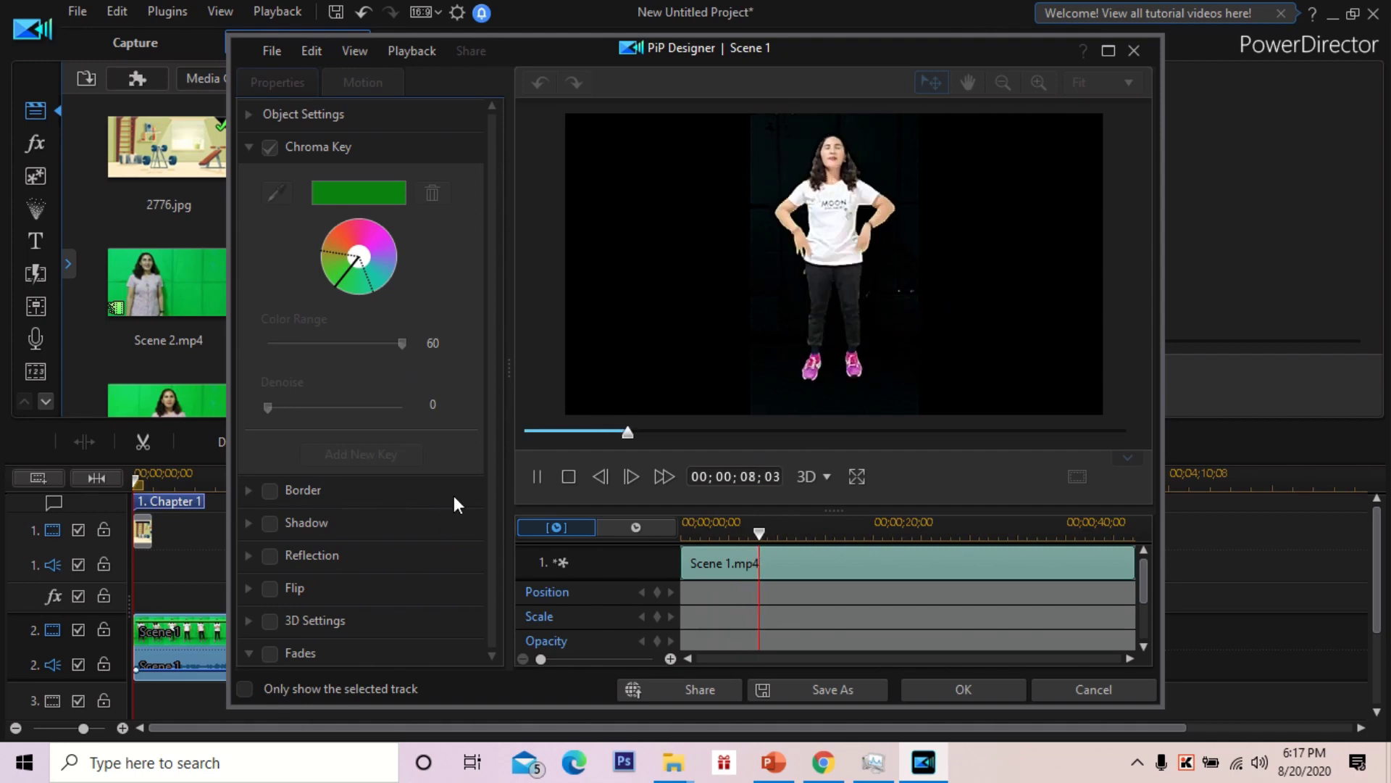
Add a second chroma key sampled from the leftover backdrop beside the figure in Scene 1.
click(568, 476)
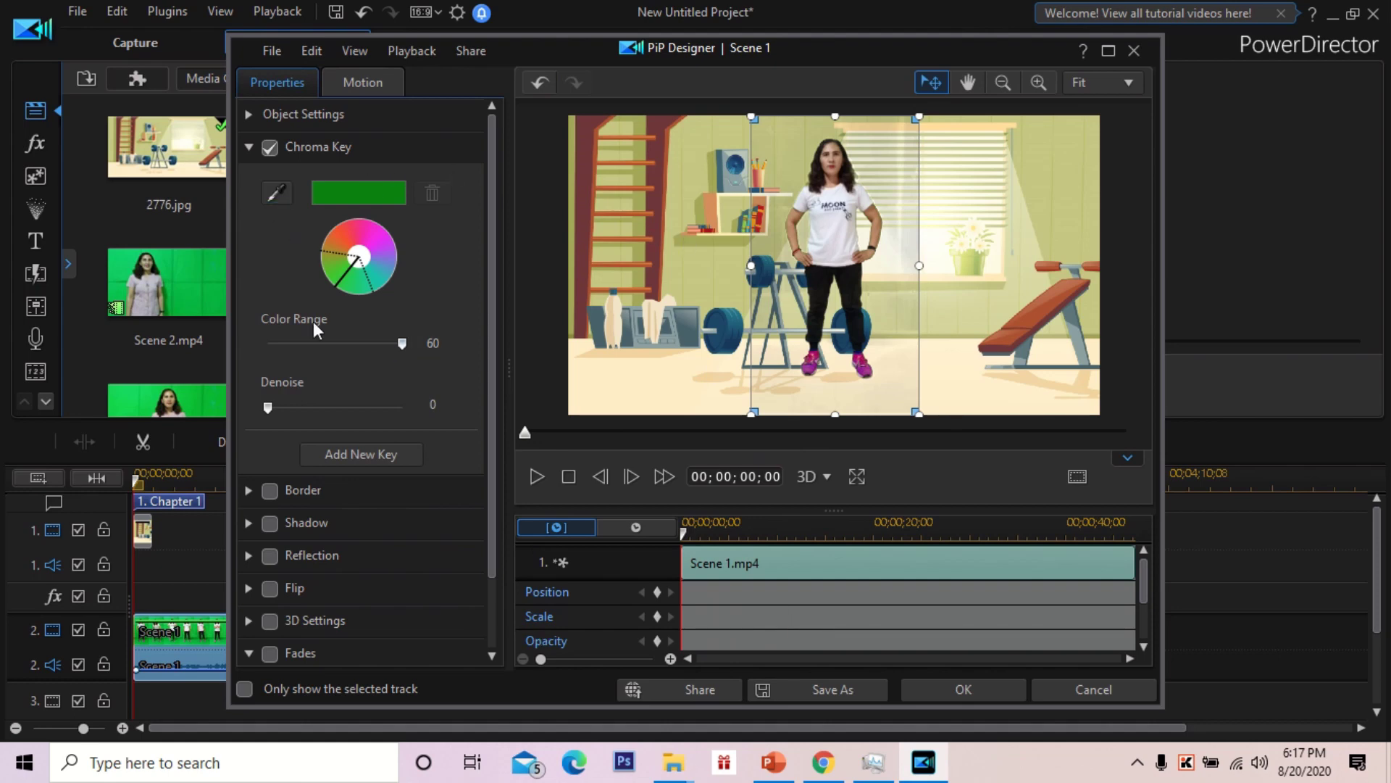
click(325, 453)
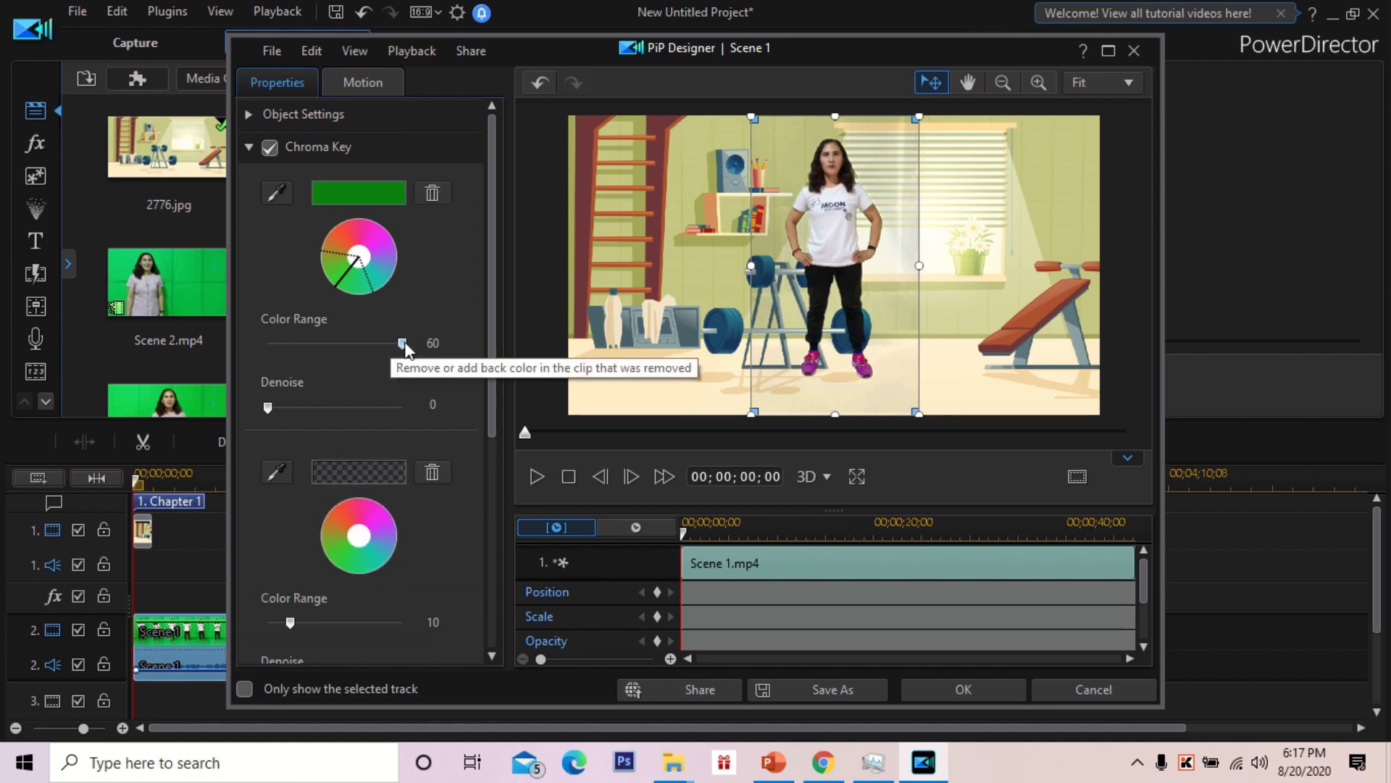
click(284, 475)
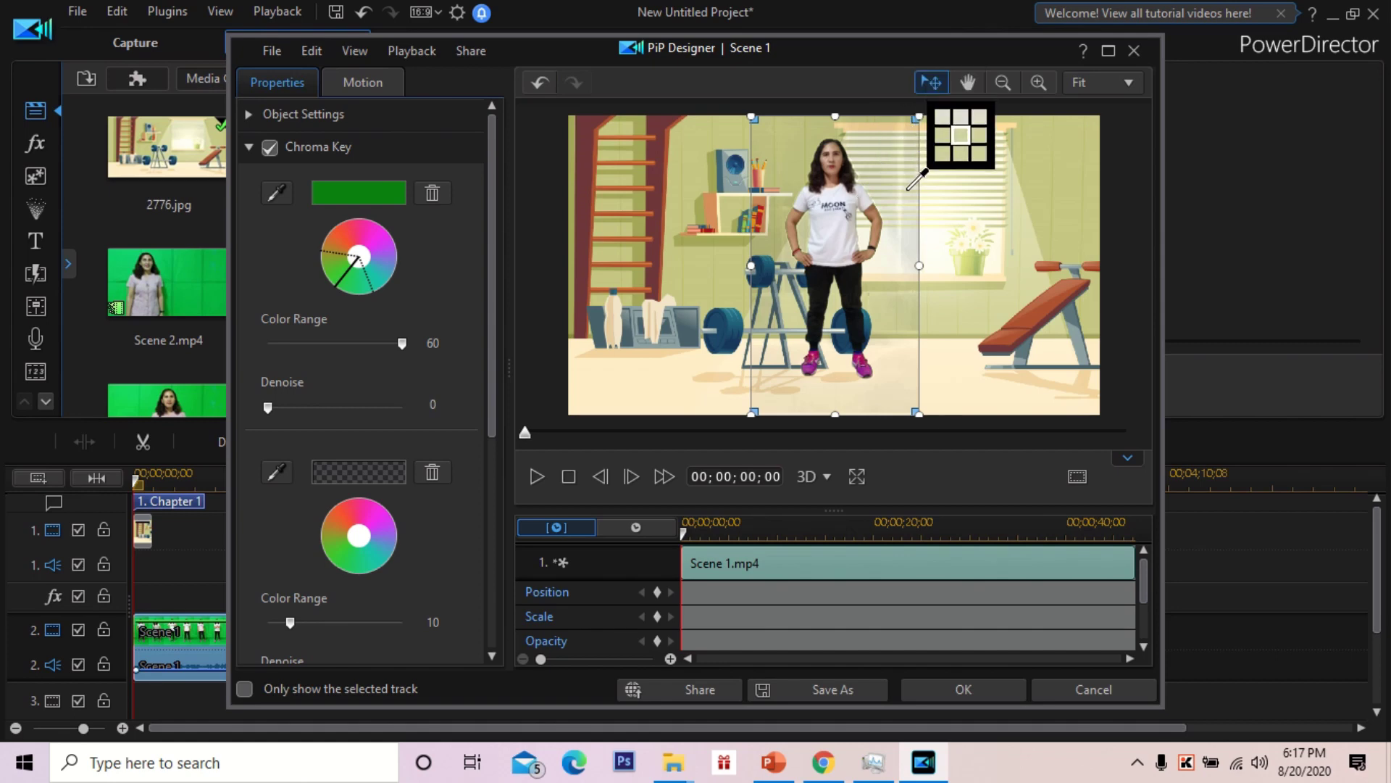
click(911, 230)
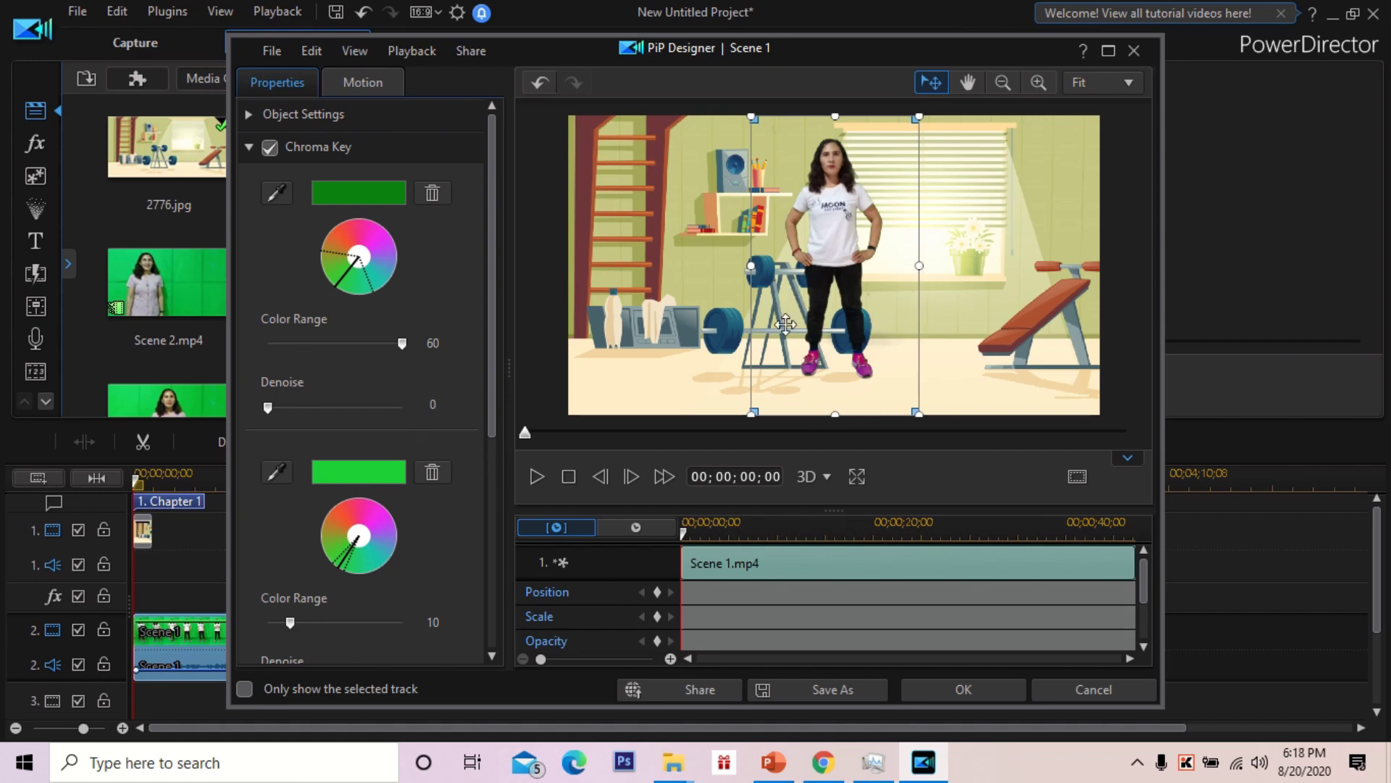
Preview the keyed Scene 1 clip, stop playback and apply the PiP Designer changes.
click(535, 480)
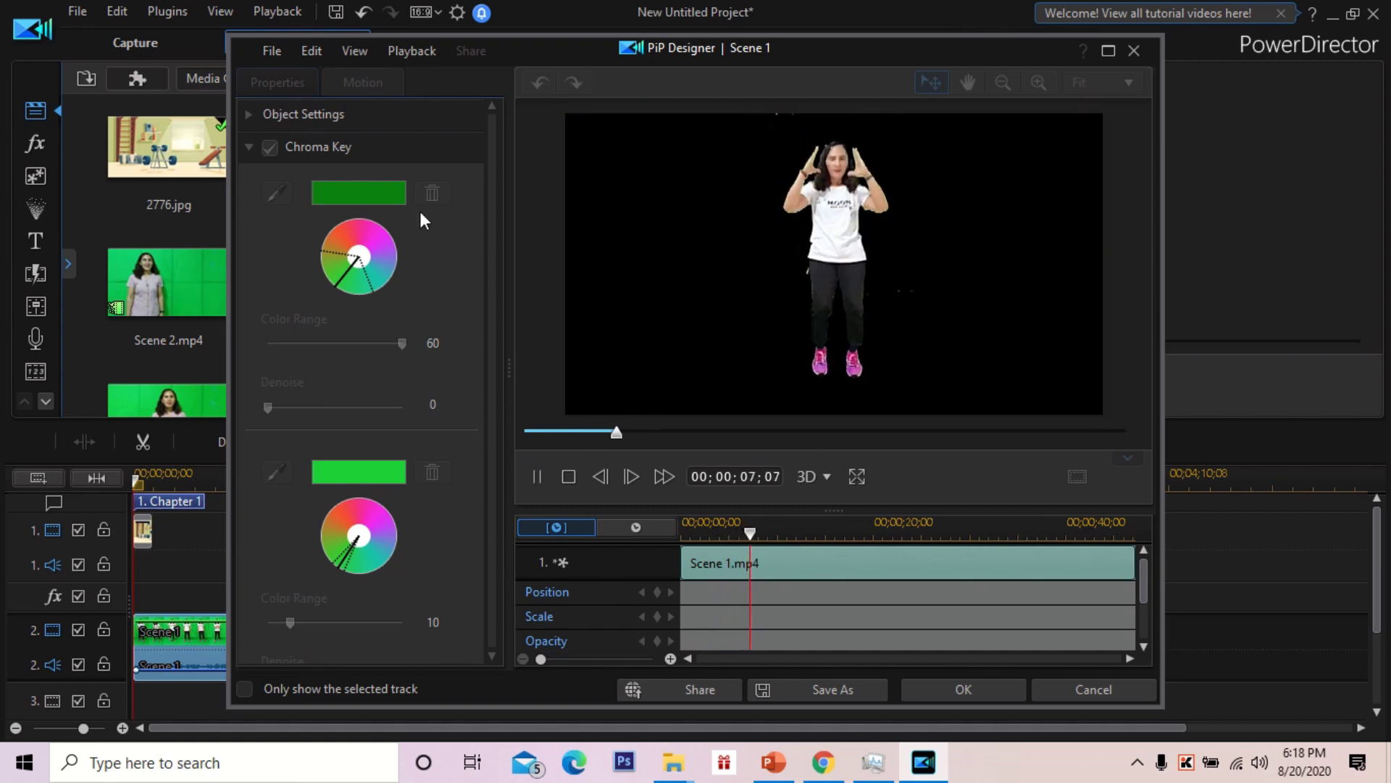
click(570, 478)
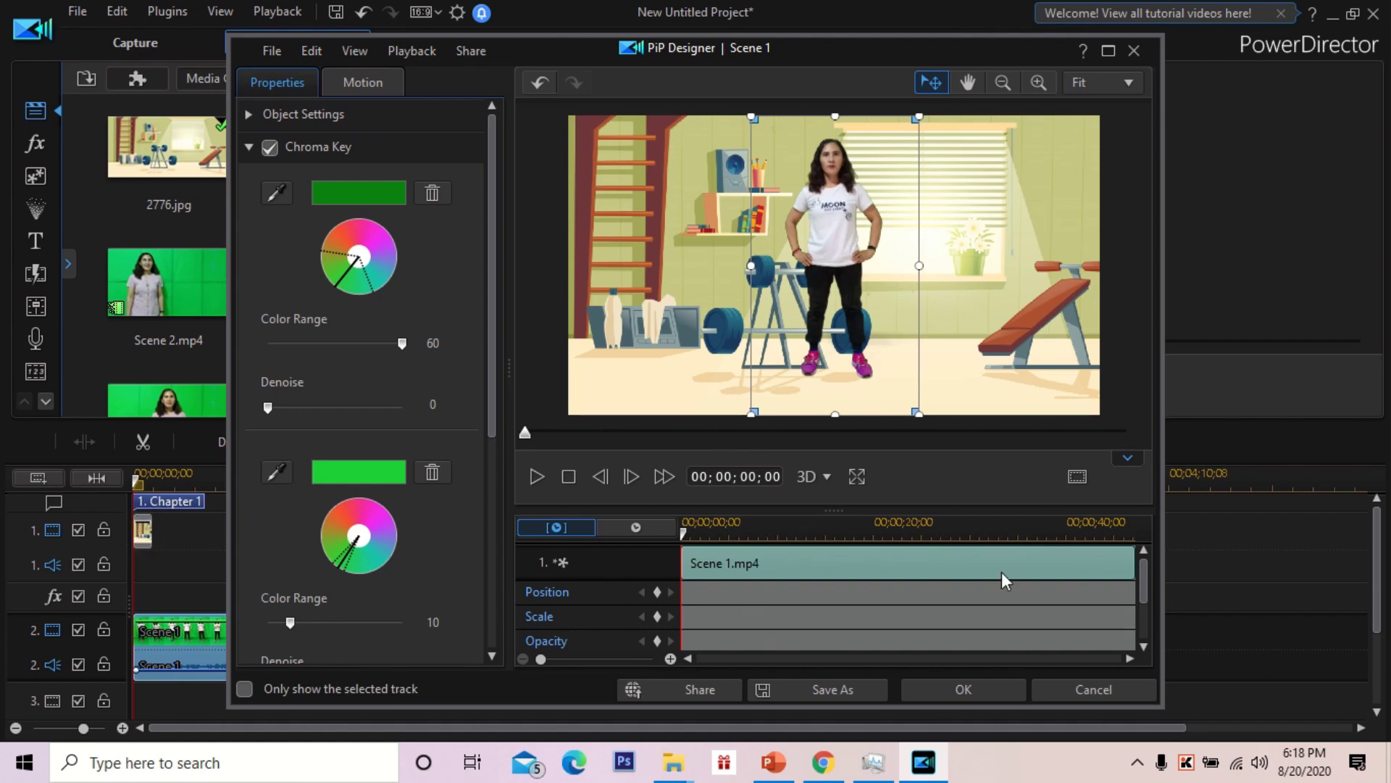
click(999, 685)
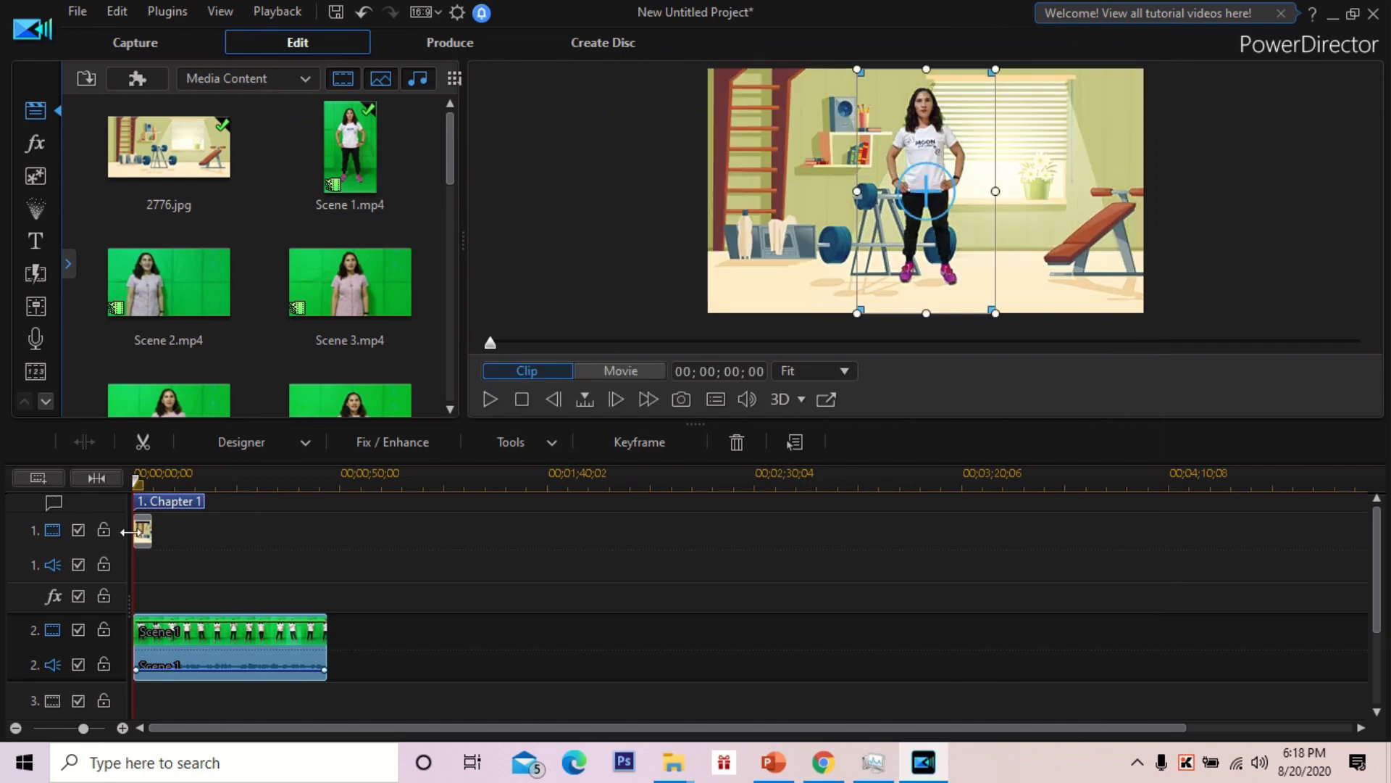
Extend the 2776 background image on track 1 to the end of the Scene 1 clip at 00;00;47;09.
click(146, 533)
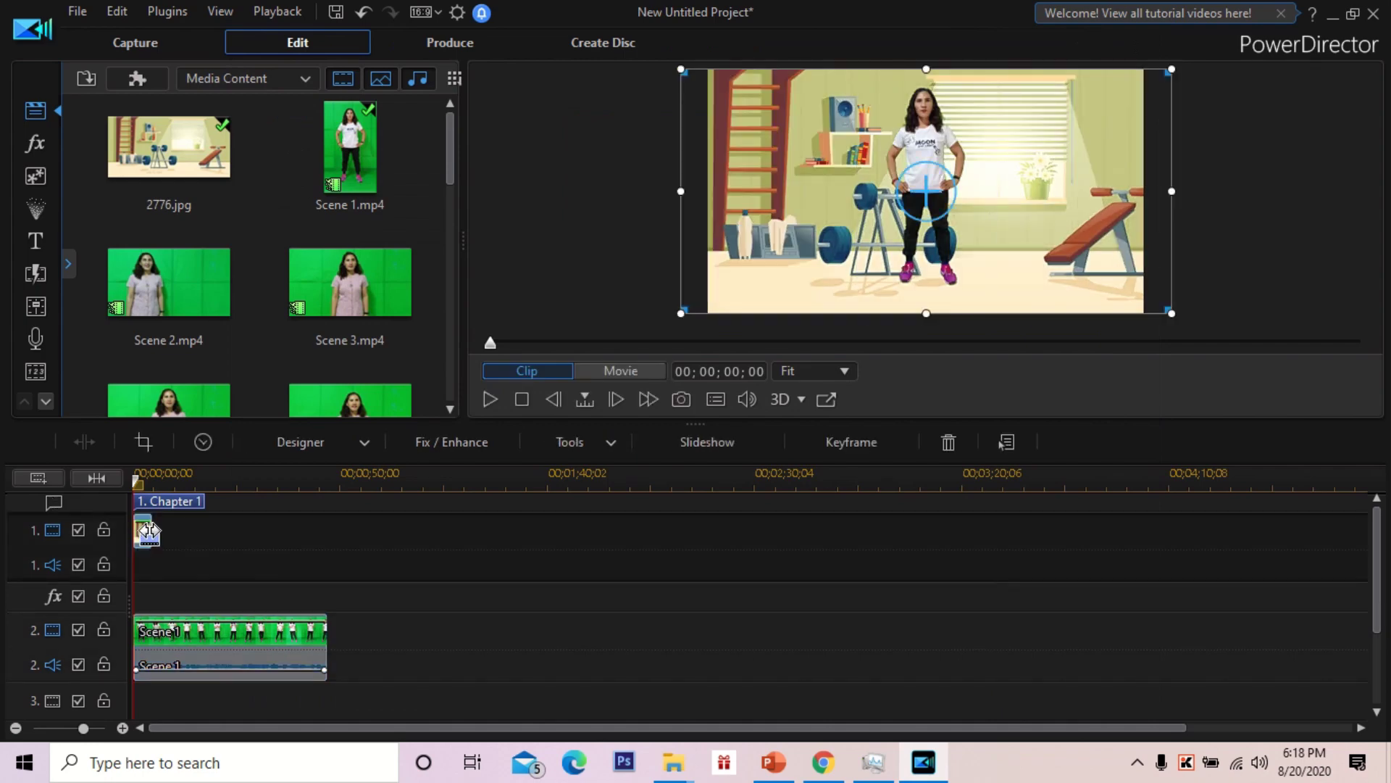
drag(147, 533, 325, 545)
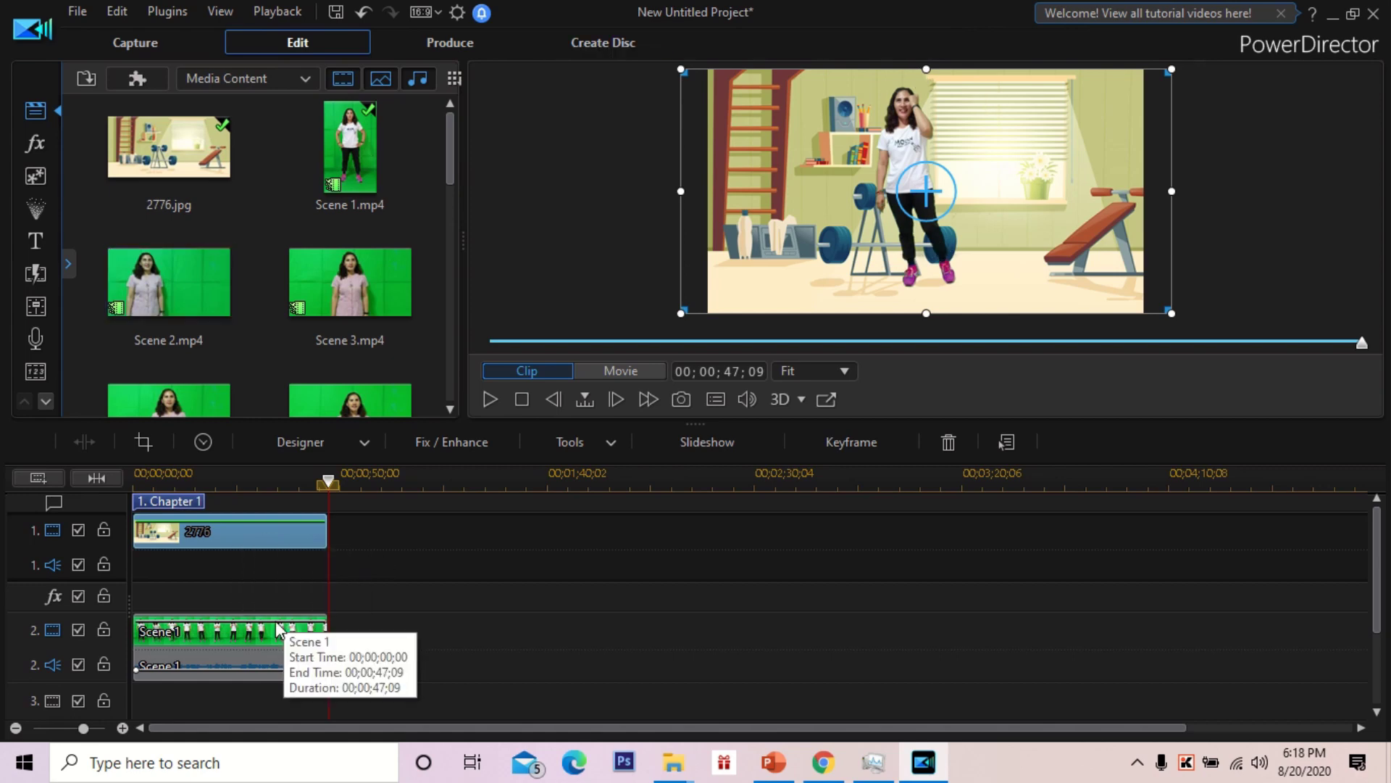
Trim the end of the Scene 1 clip to an out position of 00;00;45;20, checking playback near the cut.
click(271, 650)
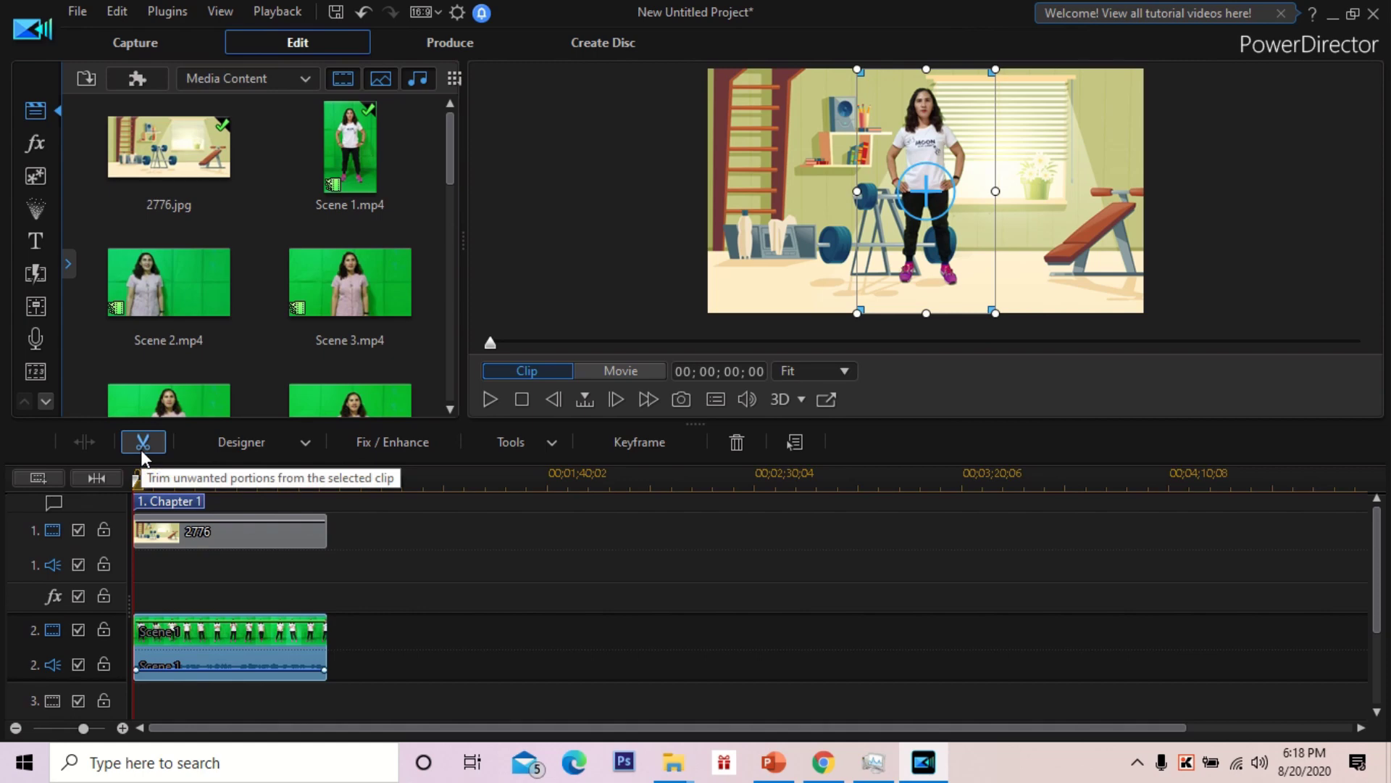
click(142, 442)
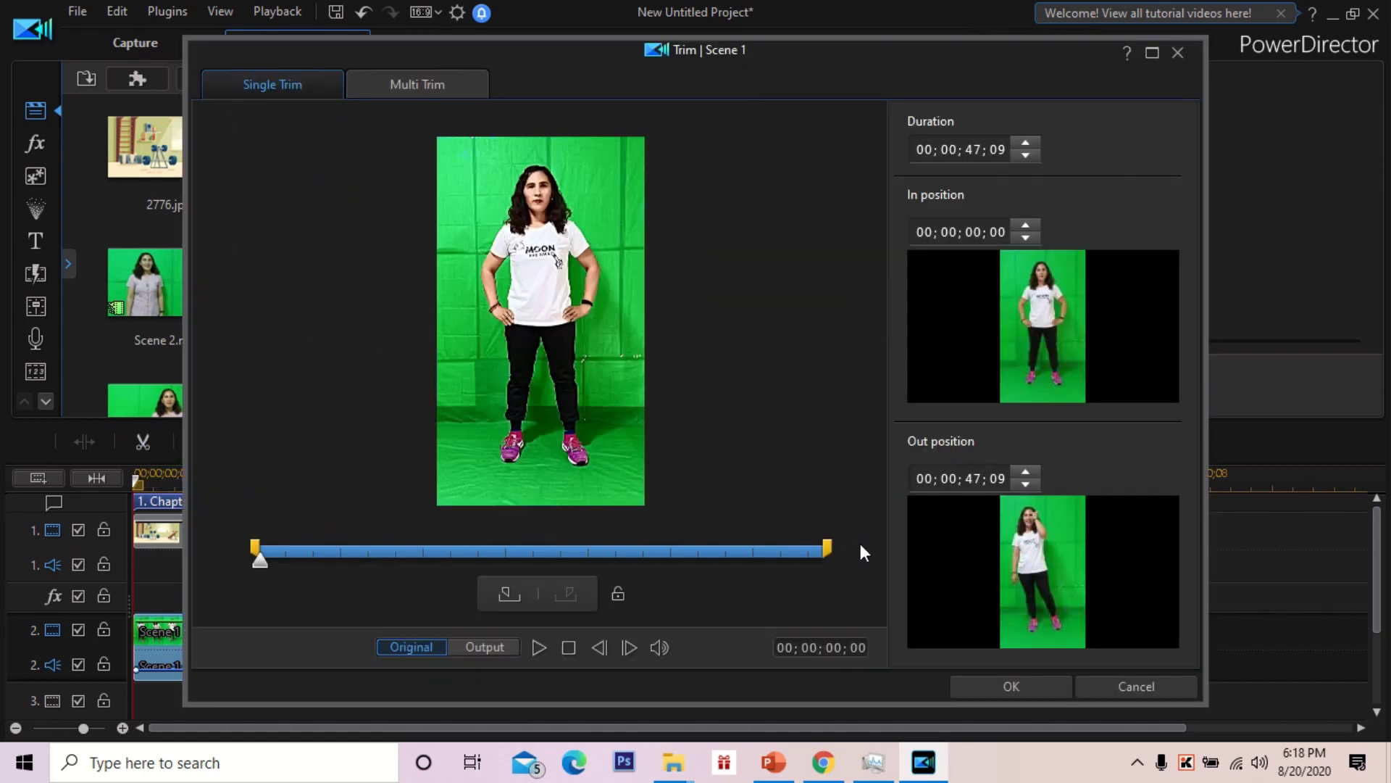
click(829, 550)
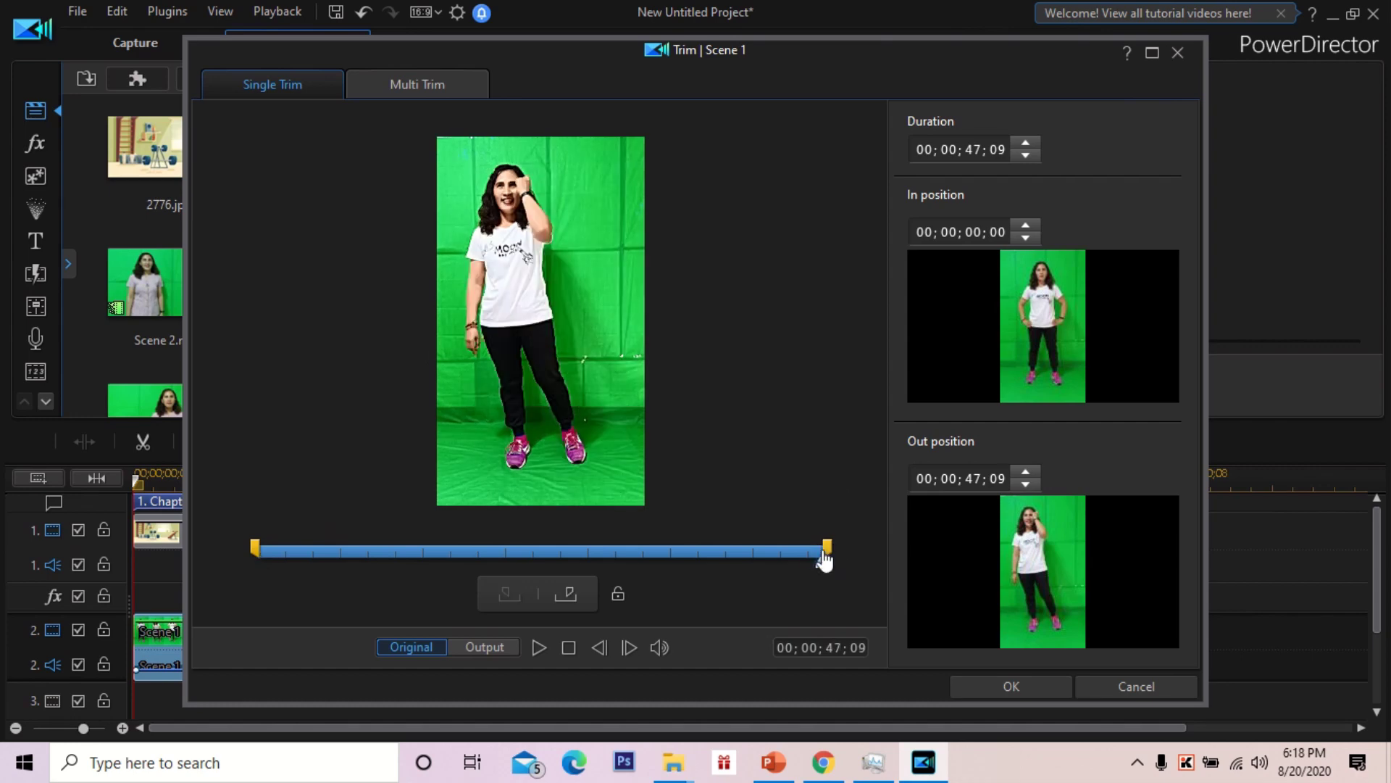
drag(827, 555, 810, 560)
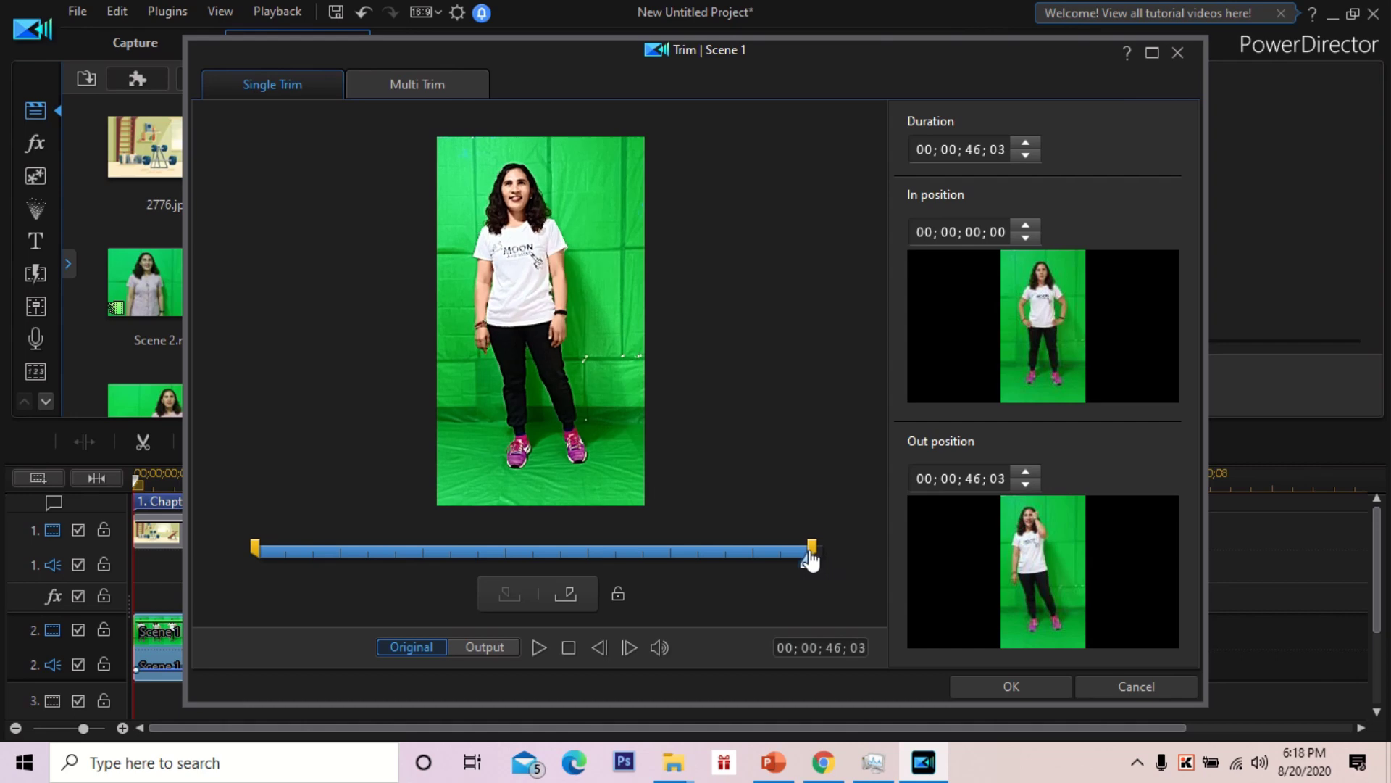
drag(810, 560, 804, 562)
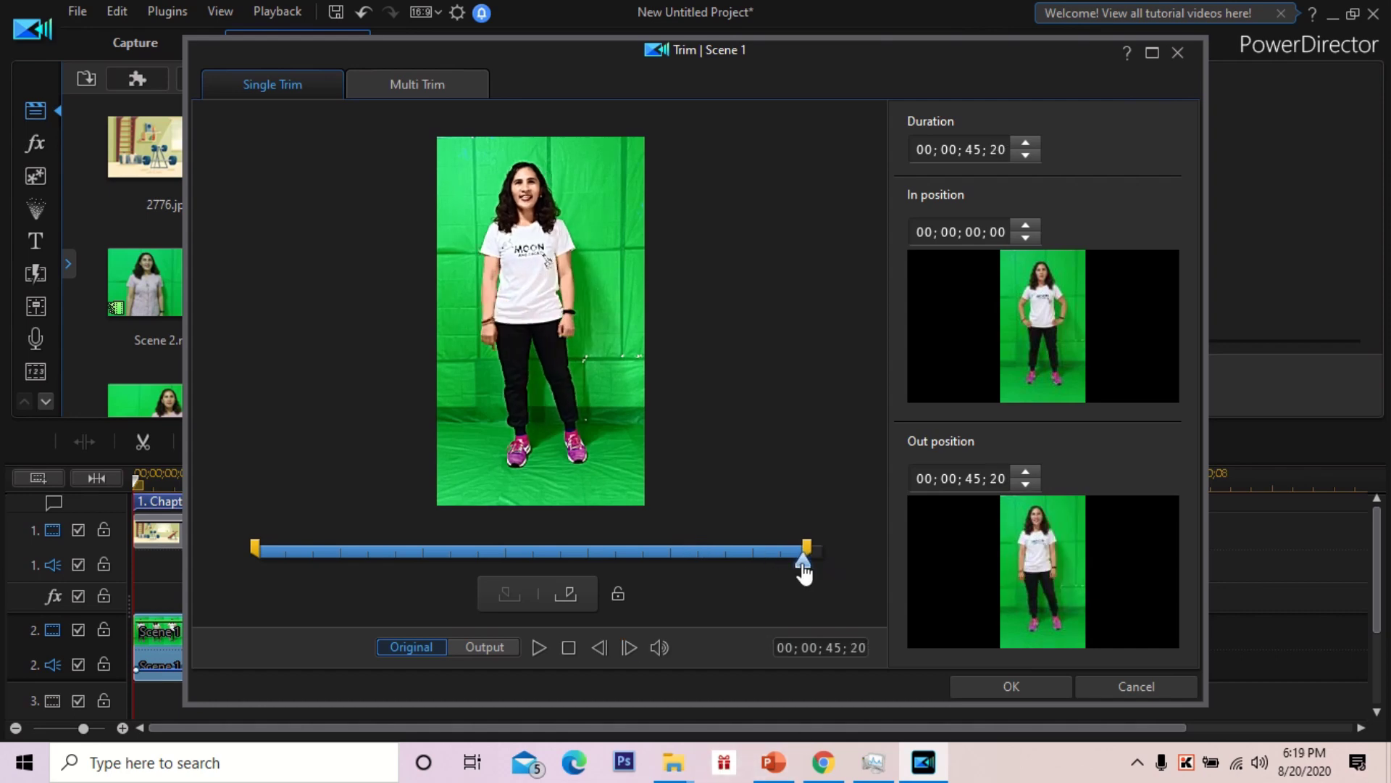
drag(803, 572, 772, 562)
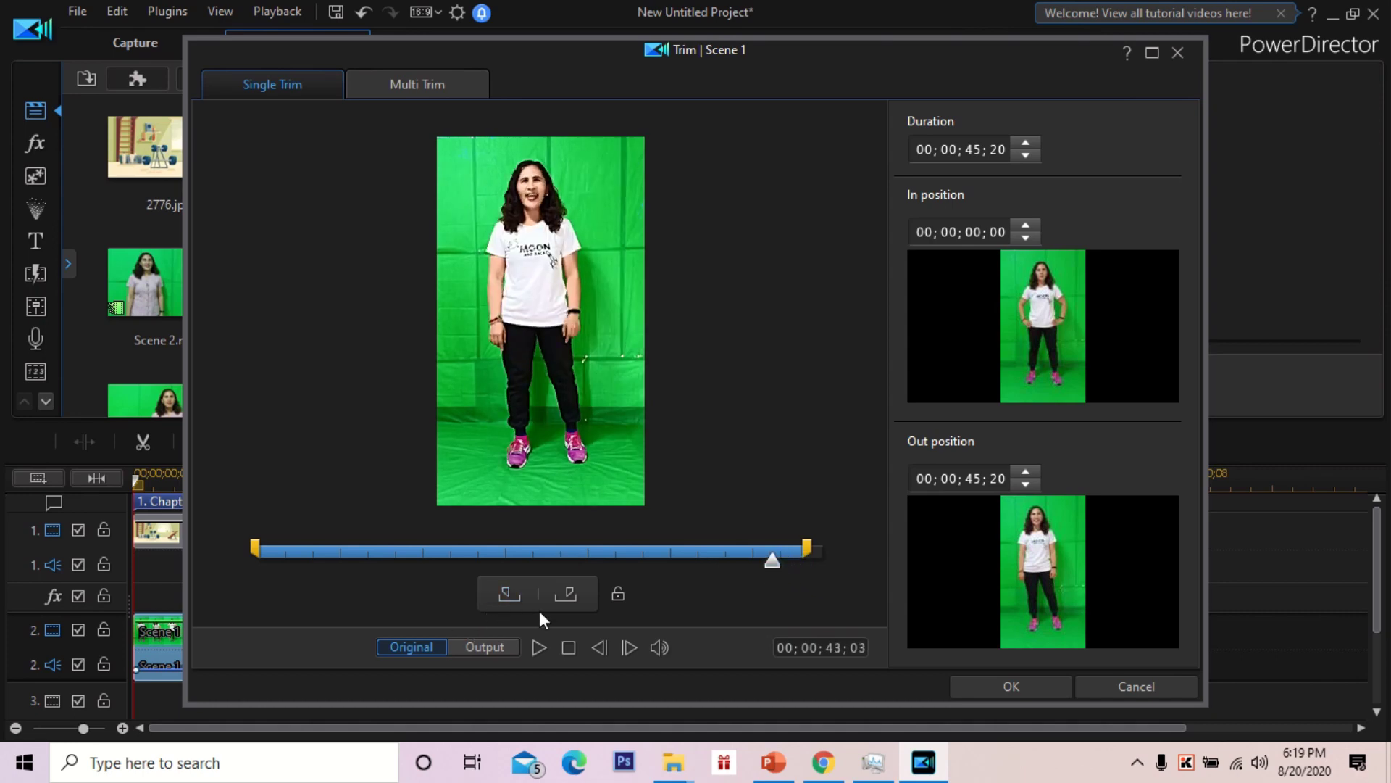
click(540, 645)
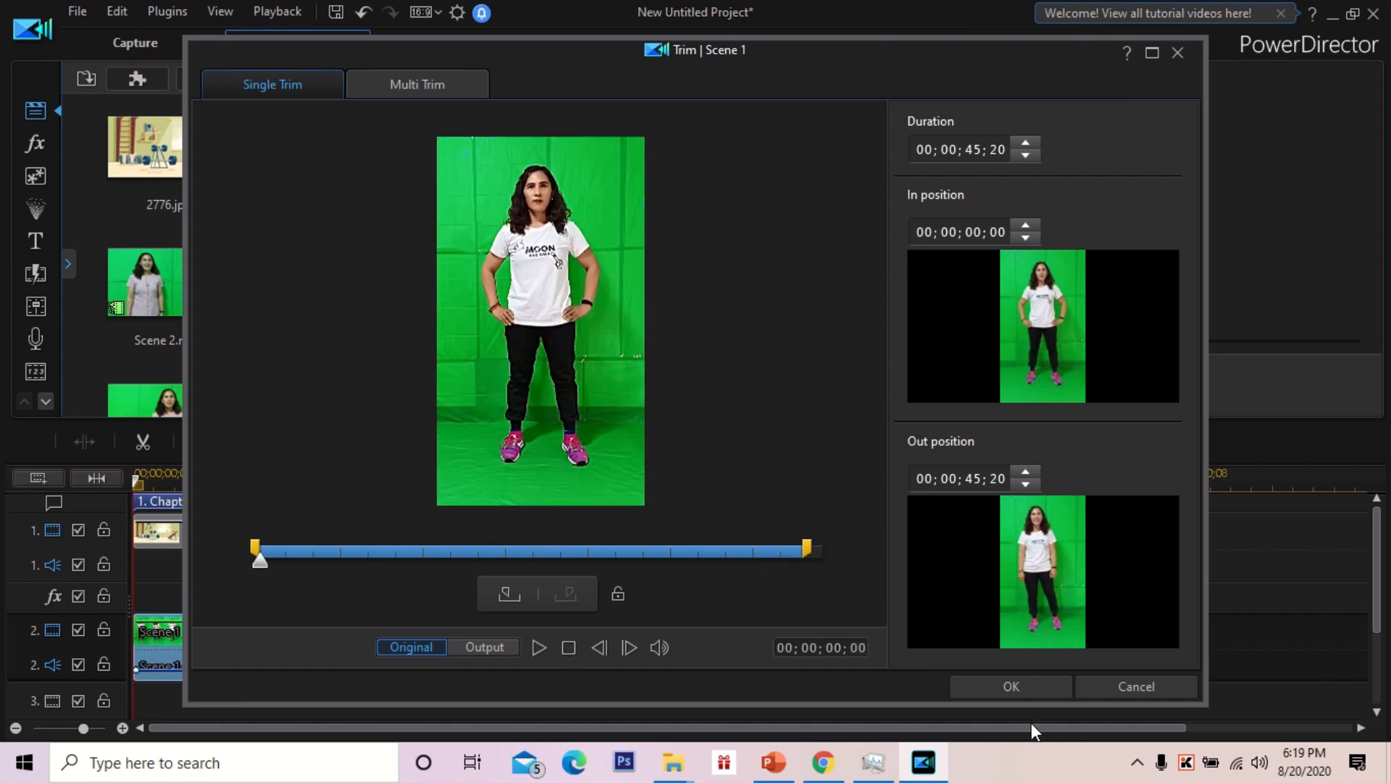
click(987, 684)
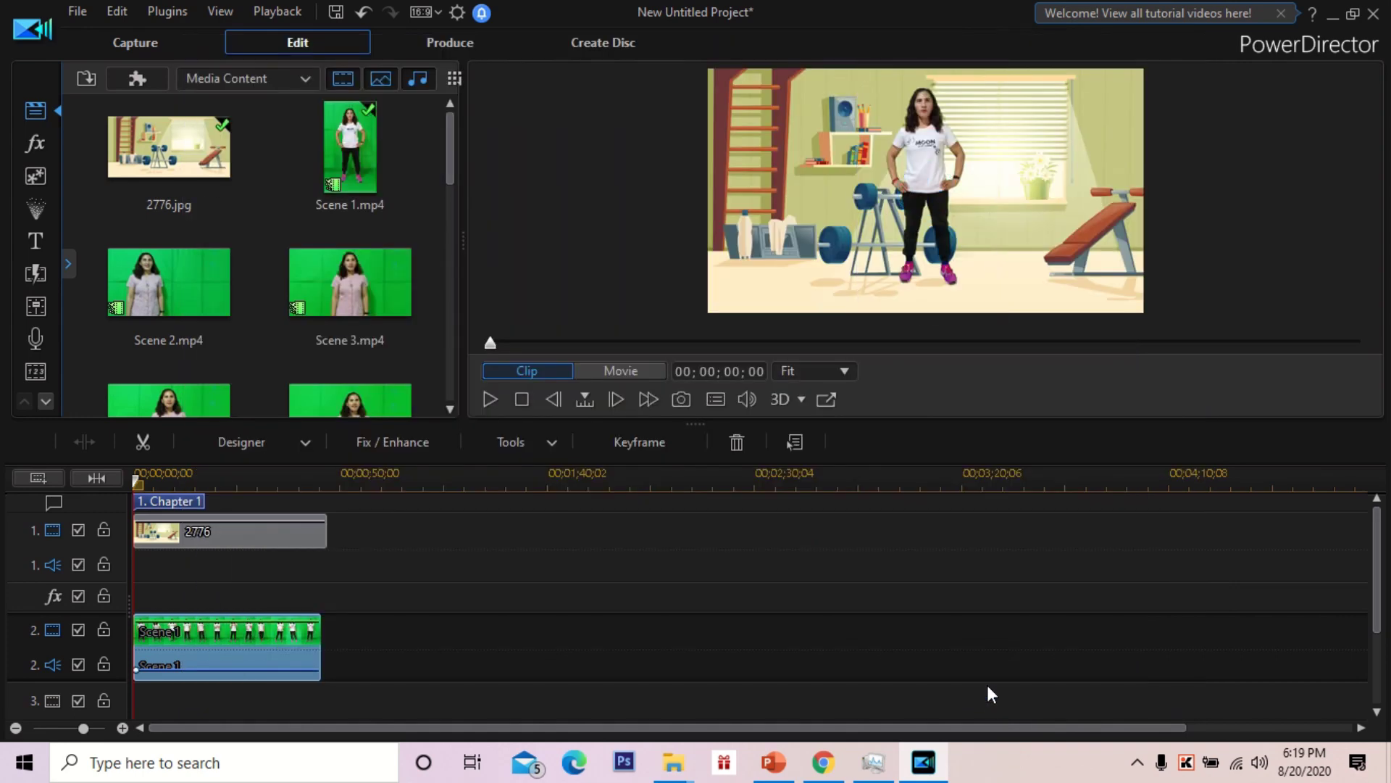
Shorten the 2776 background image to end with the trimmed Scene 1 clip at 00;00;45;20.
click(300, 539)
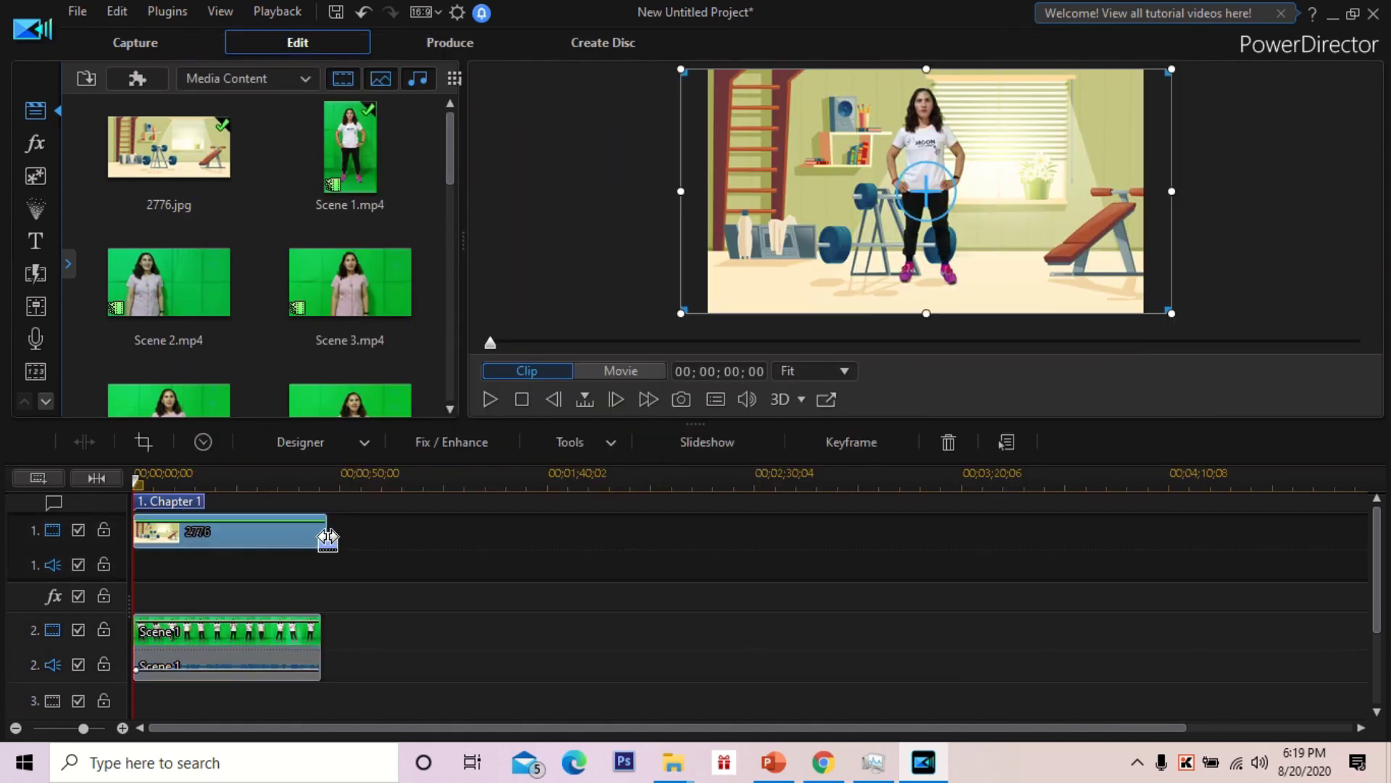
drag(328, 538, 322, 538)
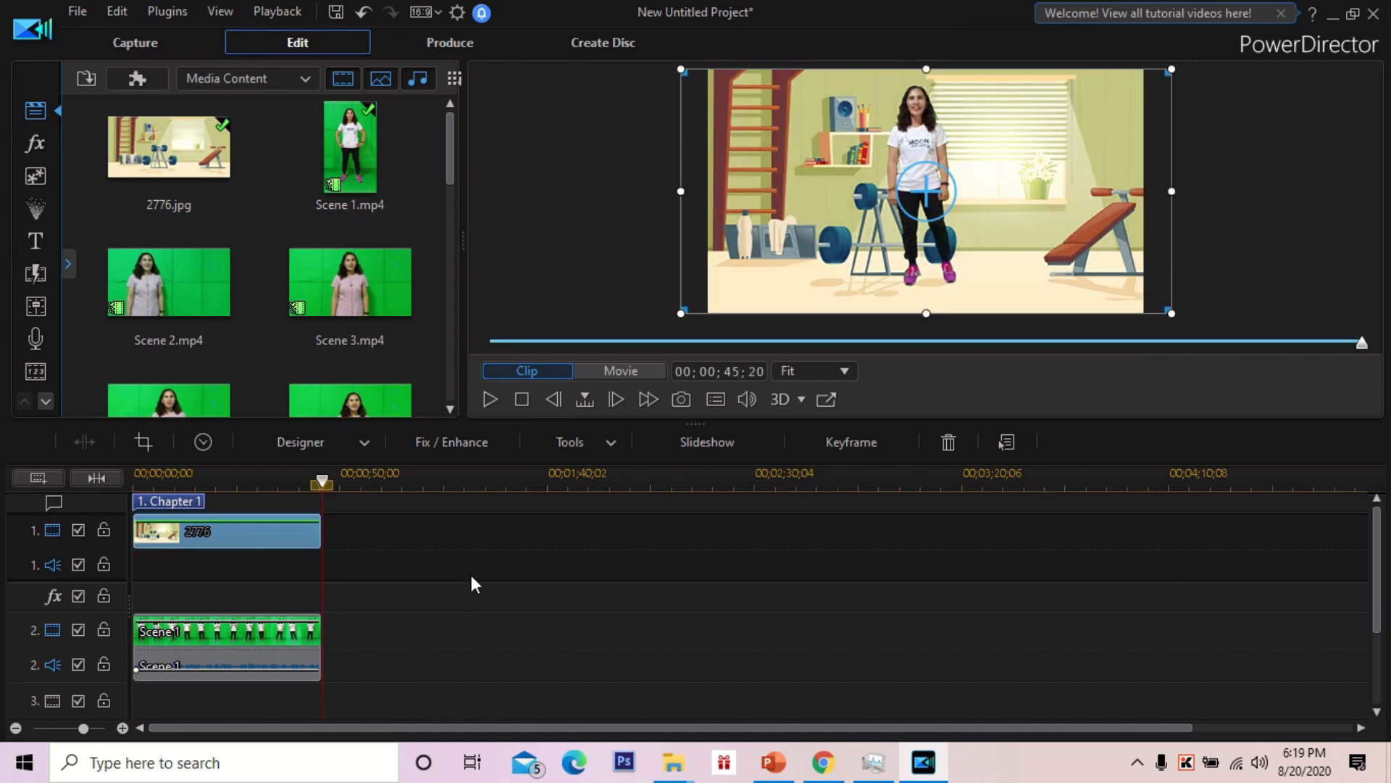
click(458, 550)
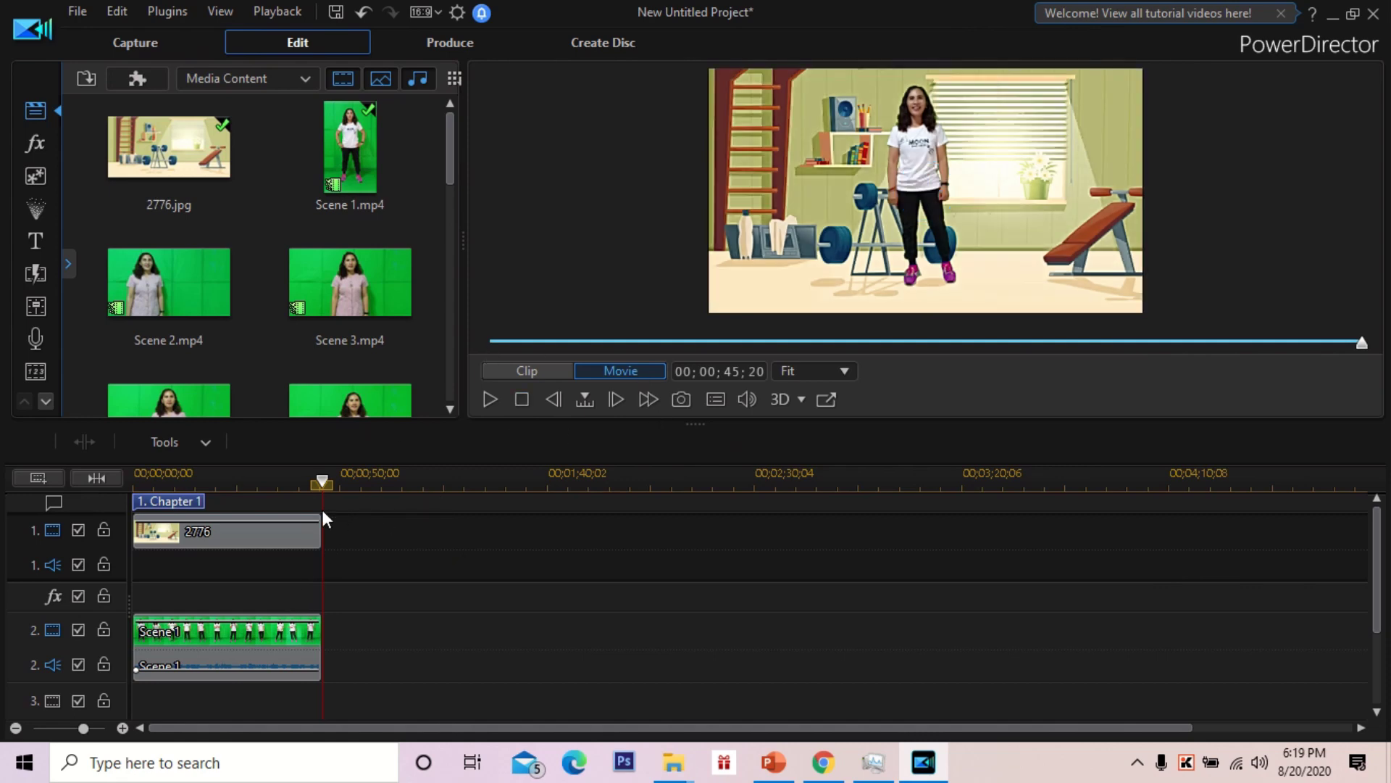
Play the movie from the beginning to check the composite and its audio level, pausing at about 19 seconds.
drag(324, 487, 93, 497)
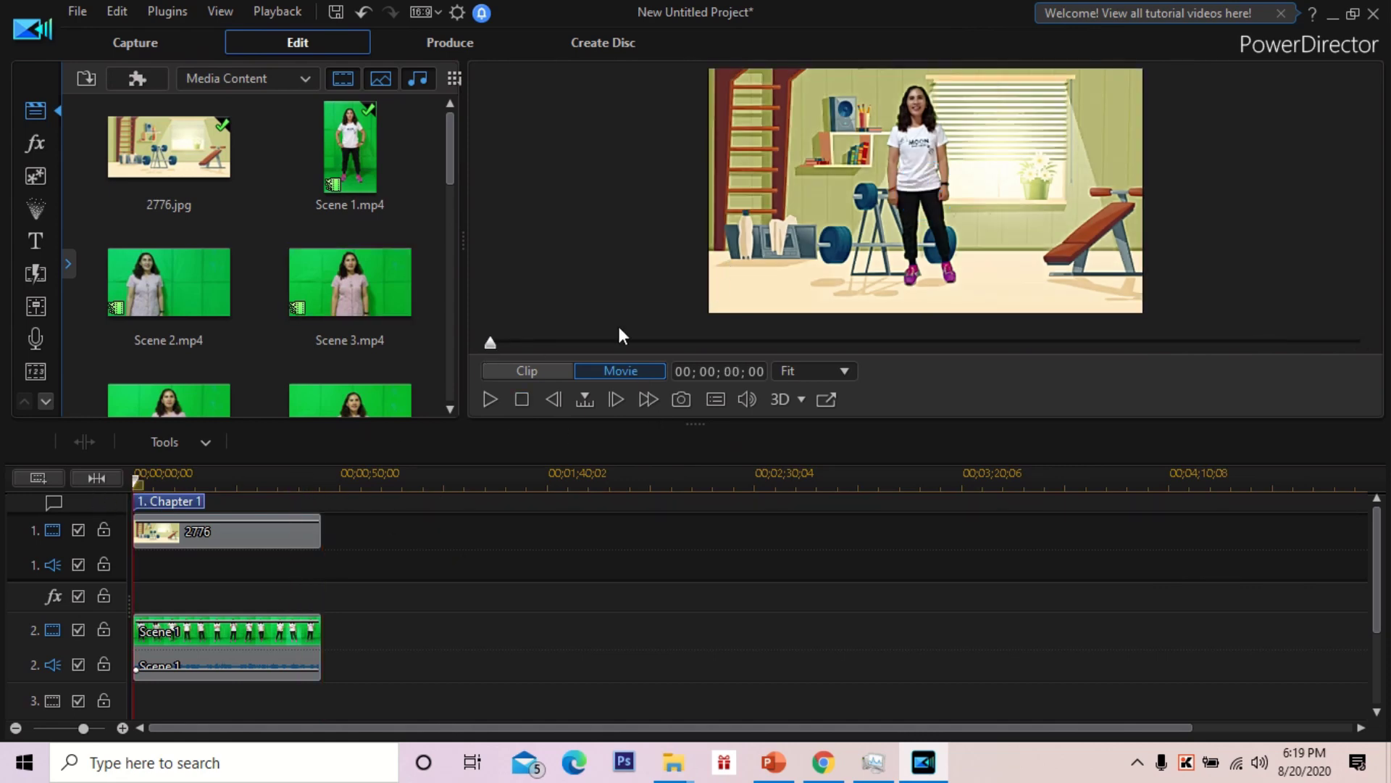
click(490, 399)
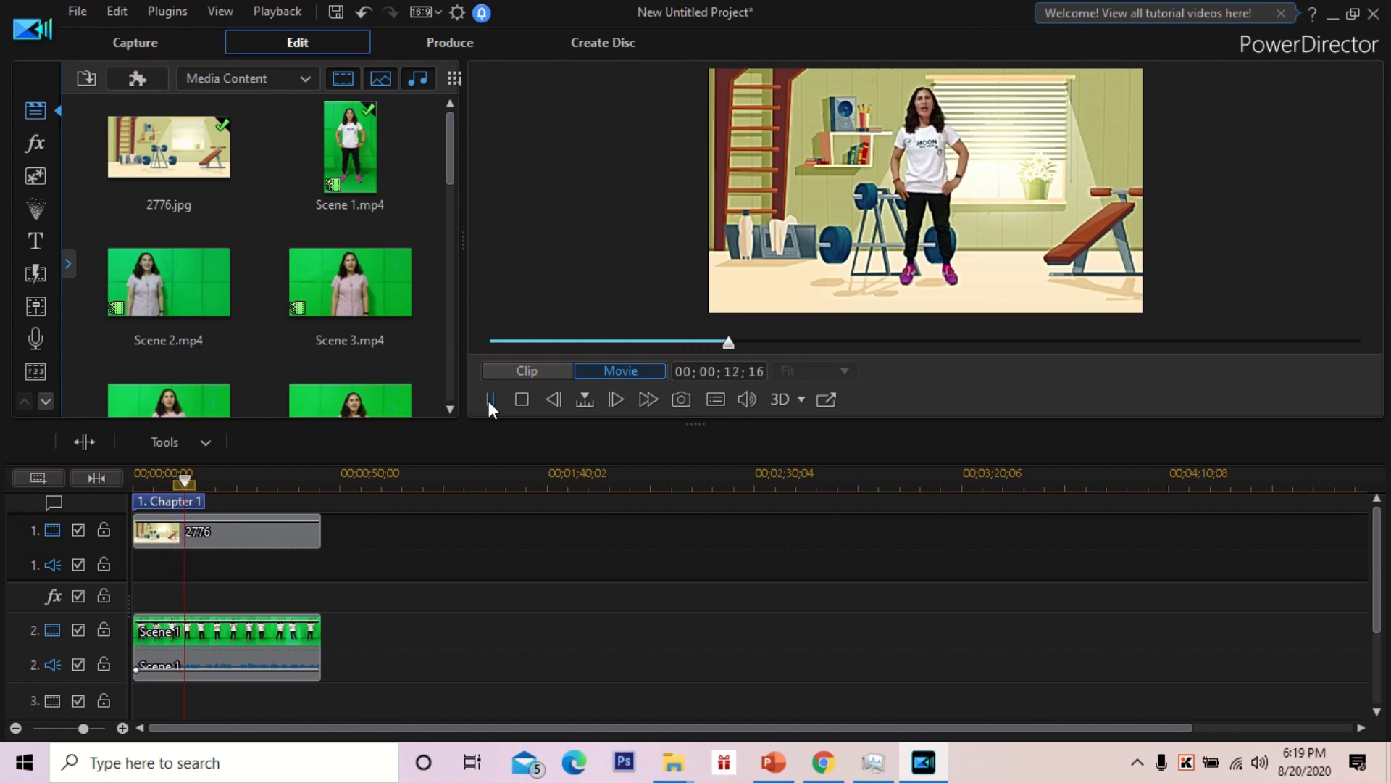
key(XF86AudioRaiseVolume)
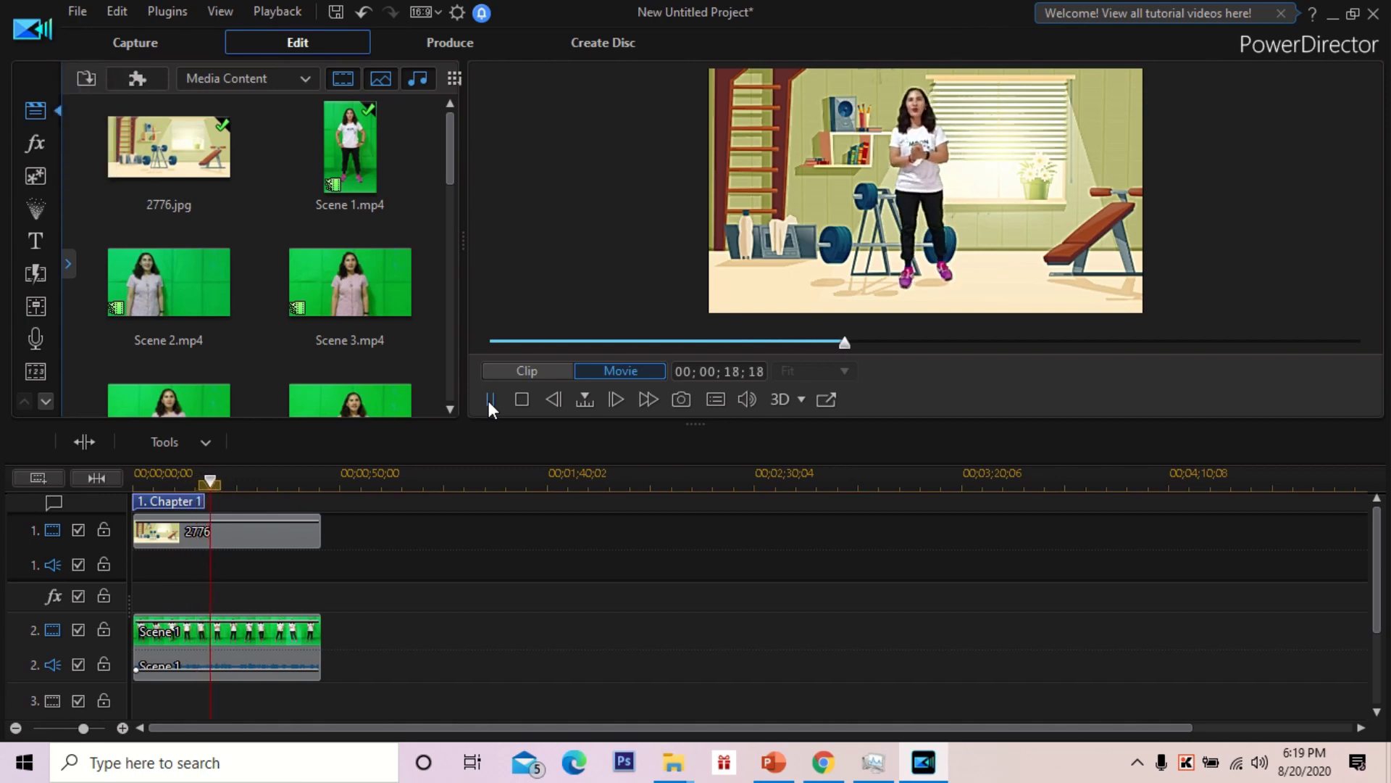
click(489, 402)
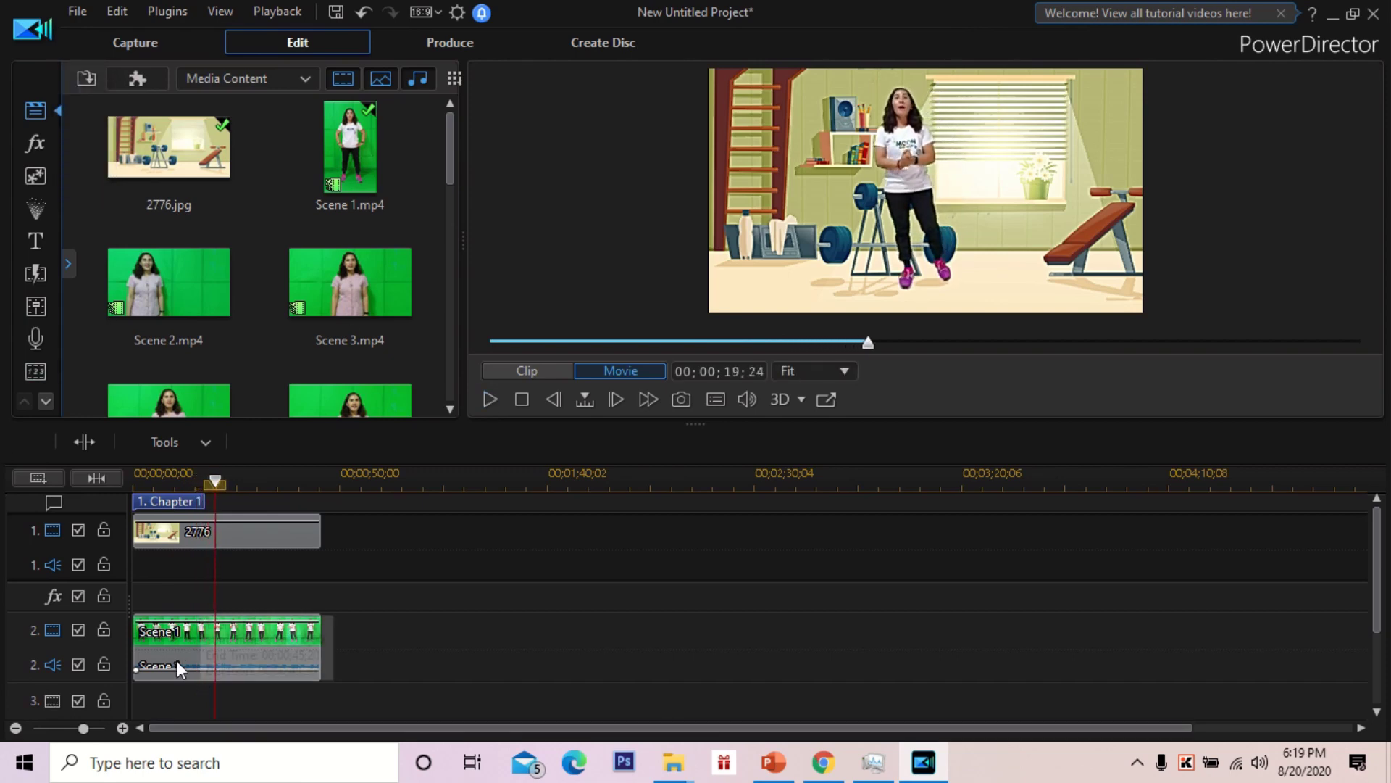
Raise the Scene 1 audio volume line at the clip's start and end, reaching +11.1 at the end.
click(138, 674)
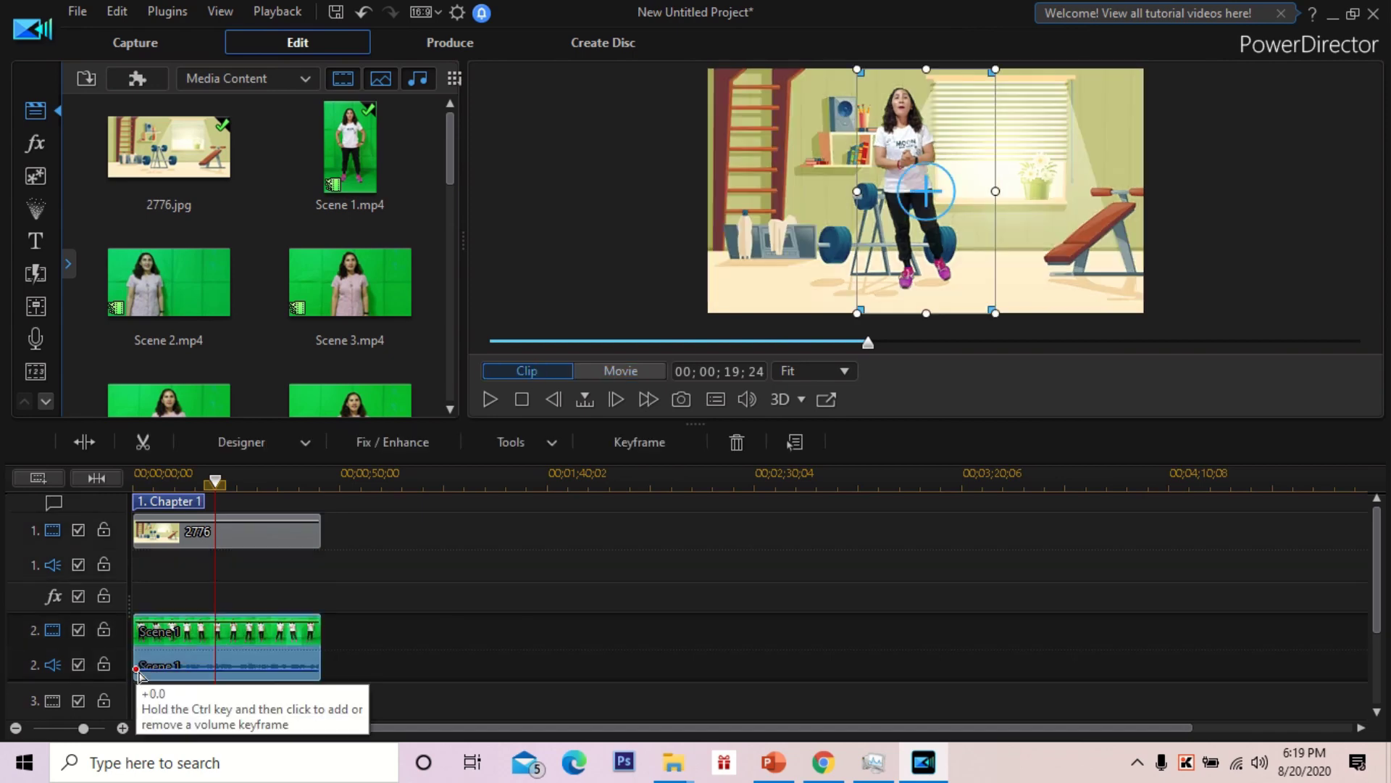
drag(138, 674, 136, 658)
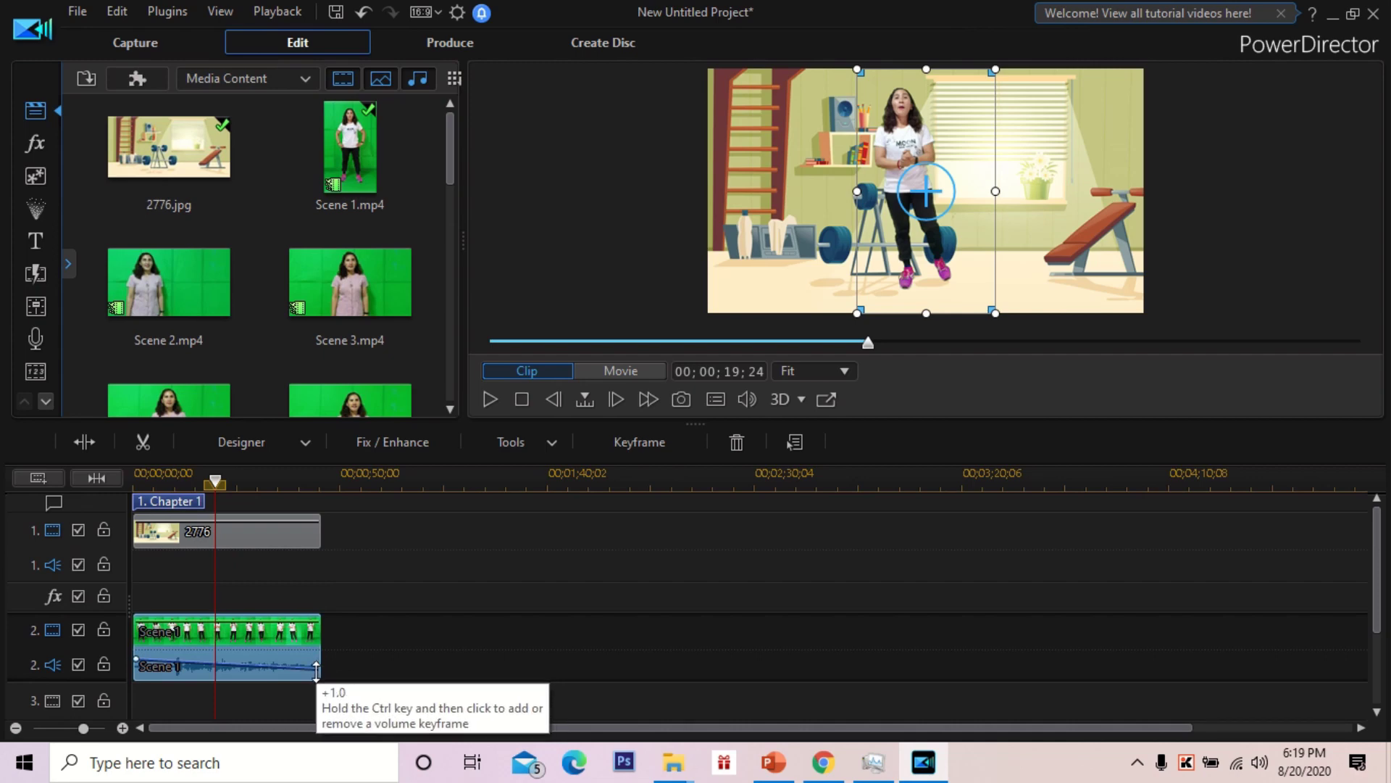
drag(323, 671, 320, 661)
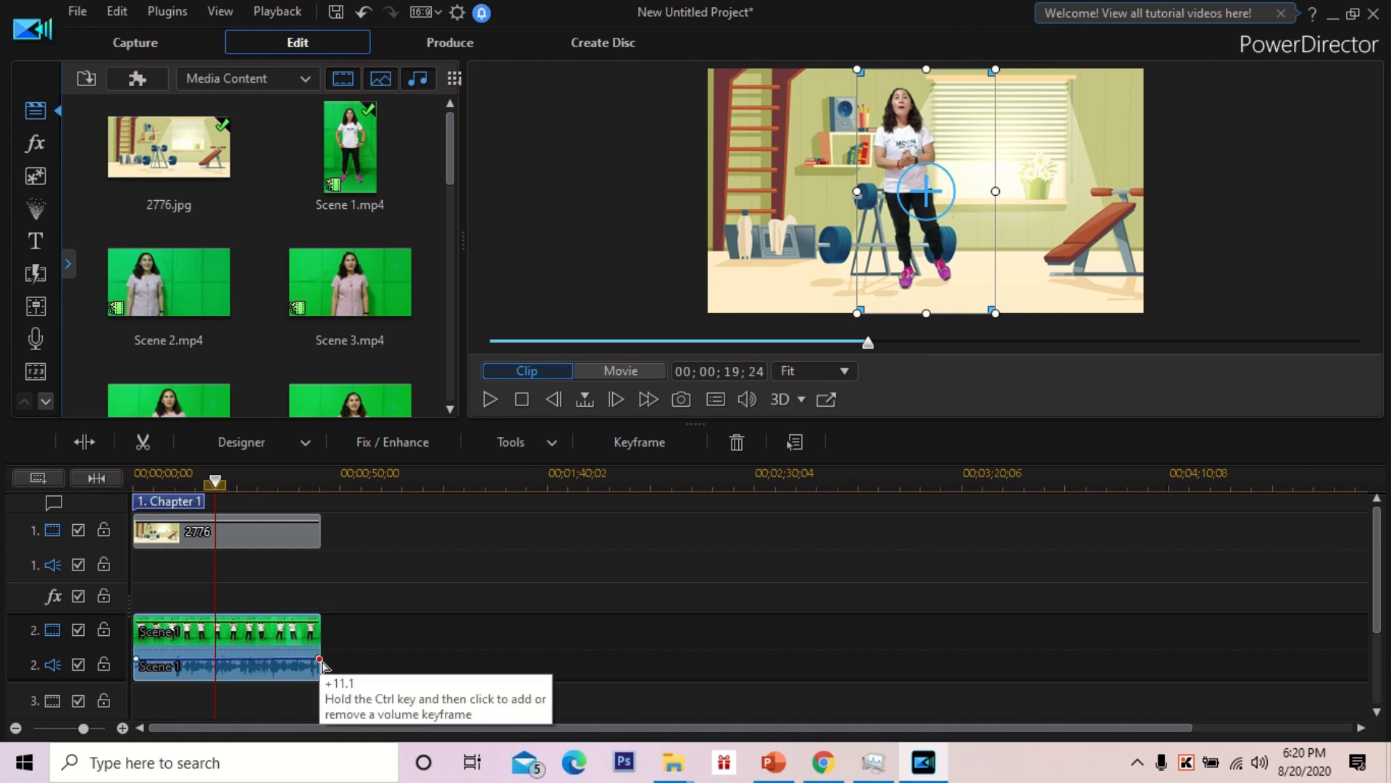
Replay the movie from the beginning to check the louder Scene 1 audio, pausing at 16 seconds.
click(215, 486)
drag(215, 486, 136, 484)
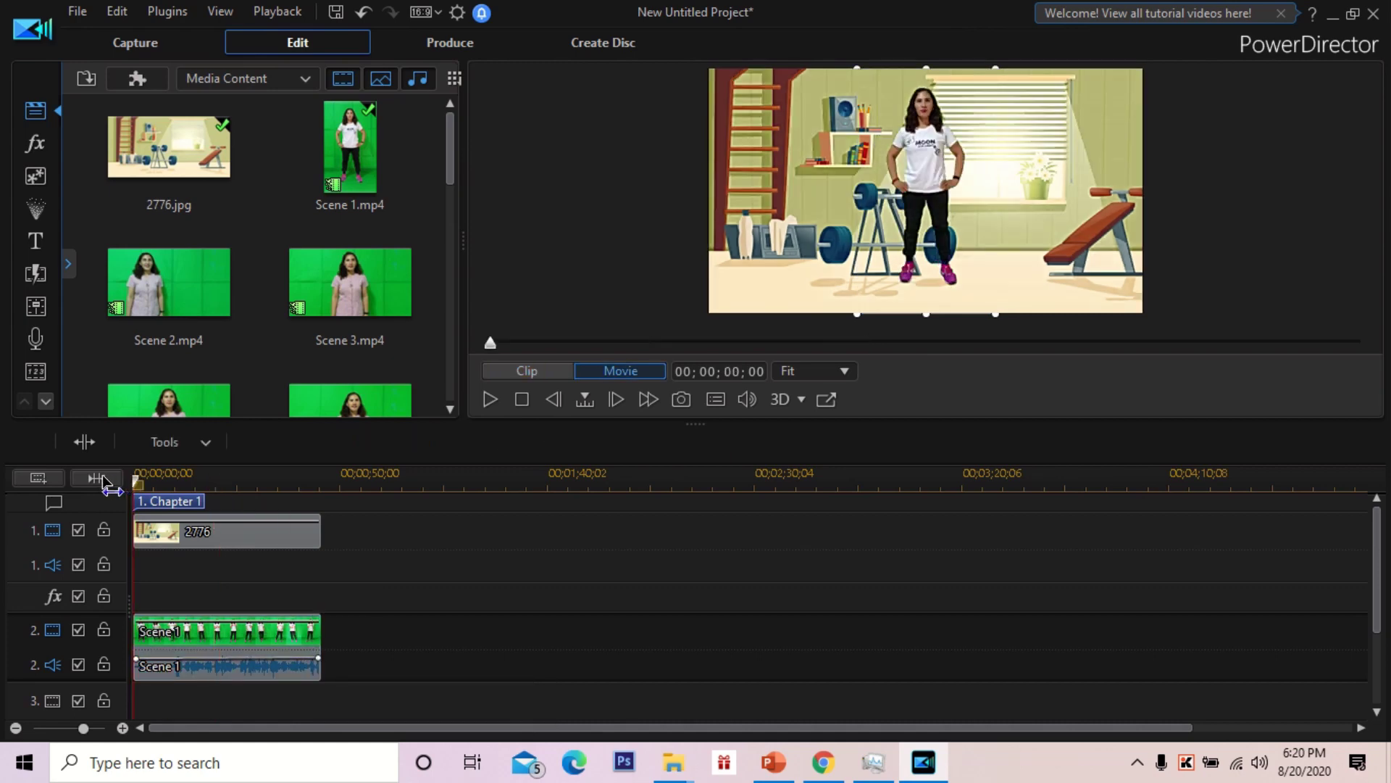
click(490, 400)
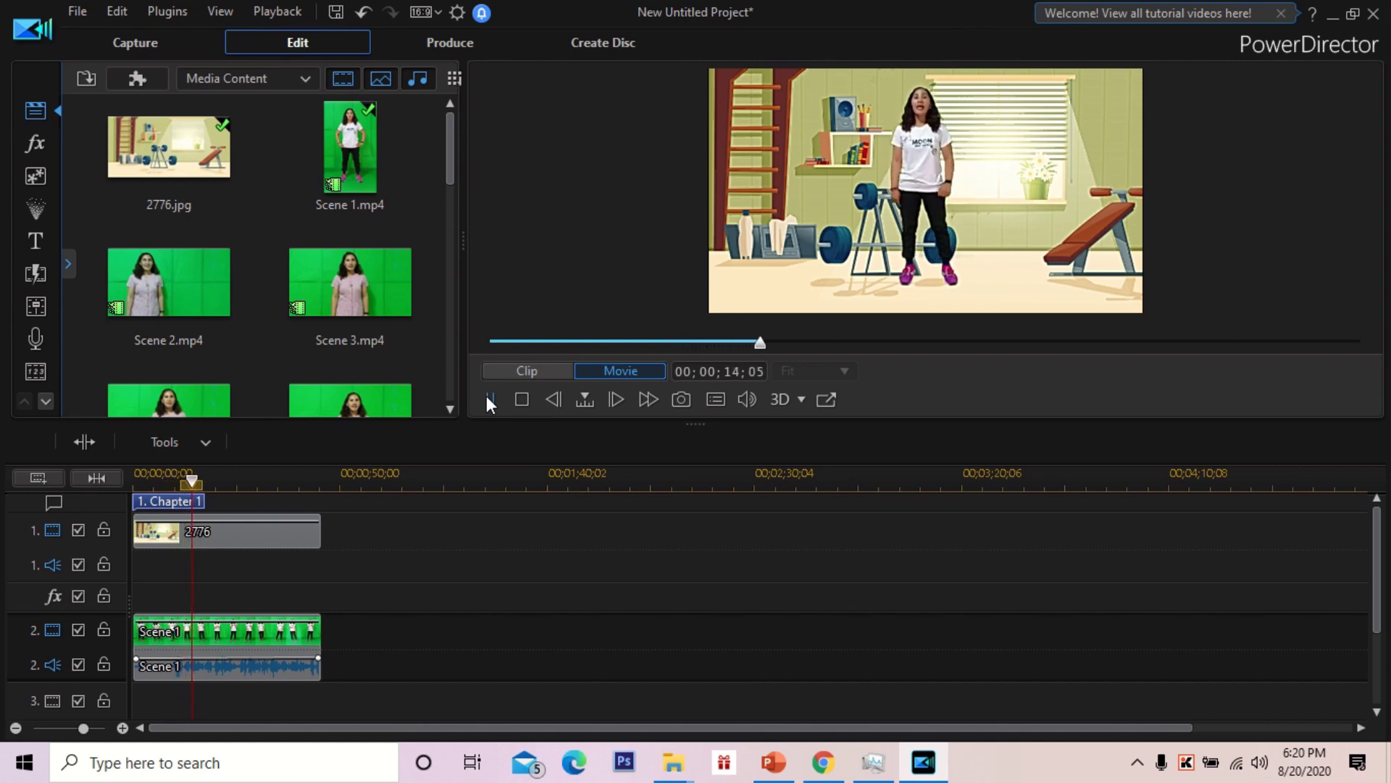
click(490, 400)
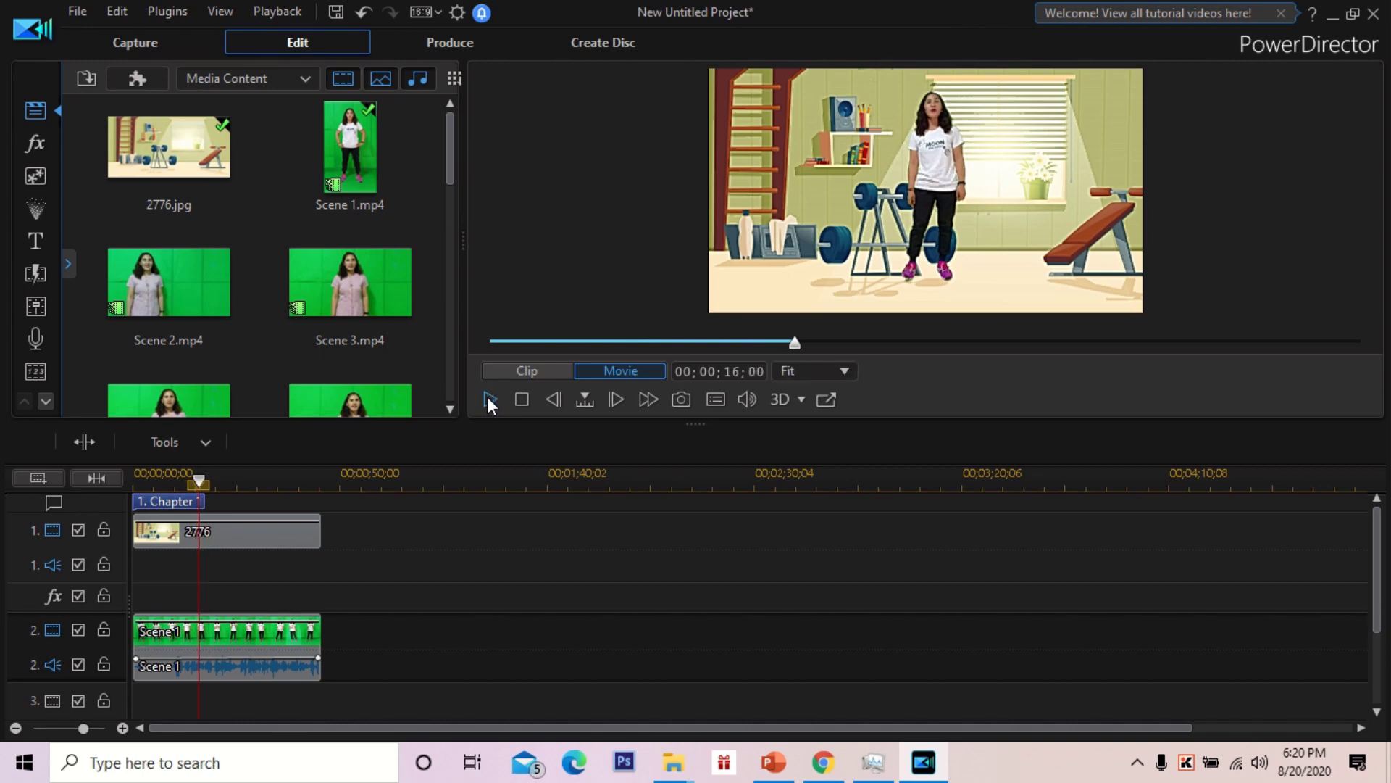
mouse_move(571, 9)
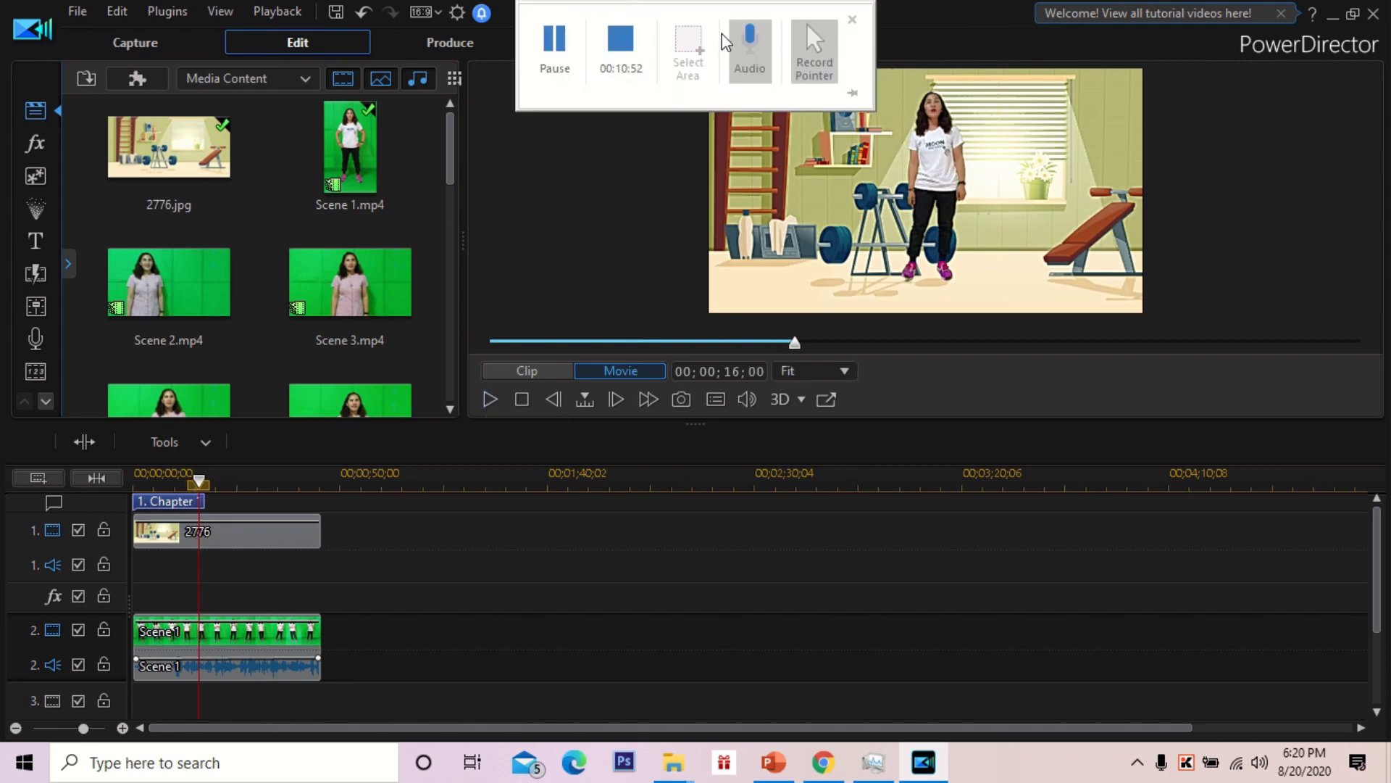